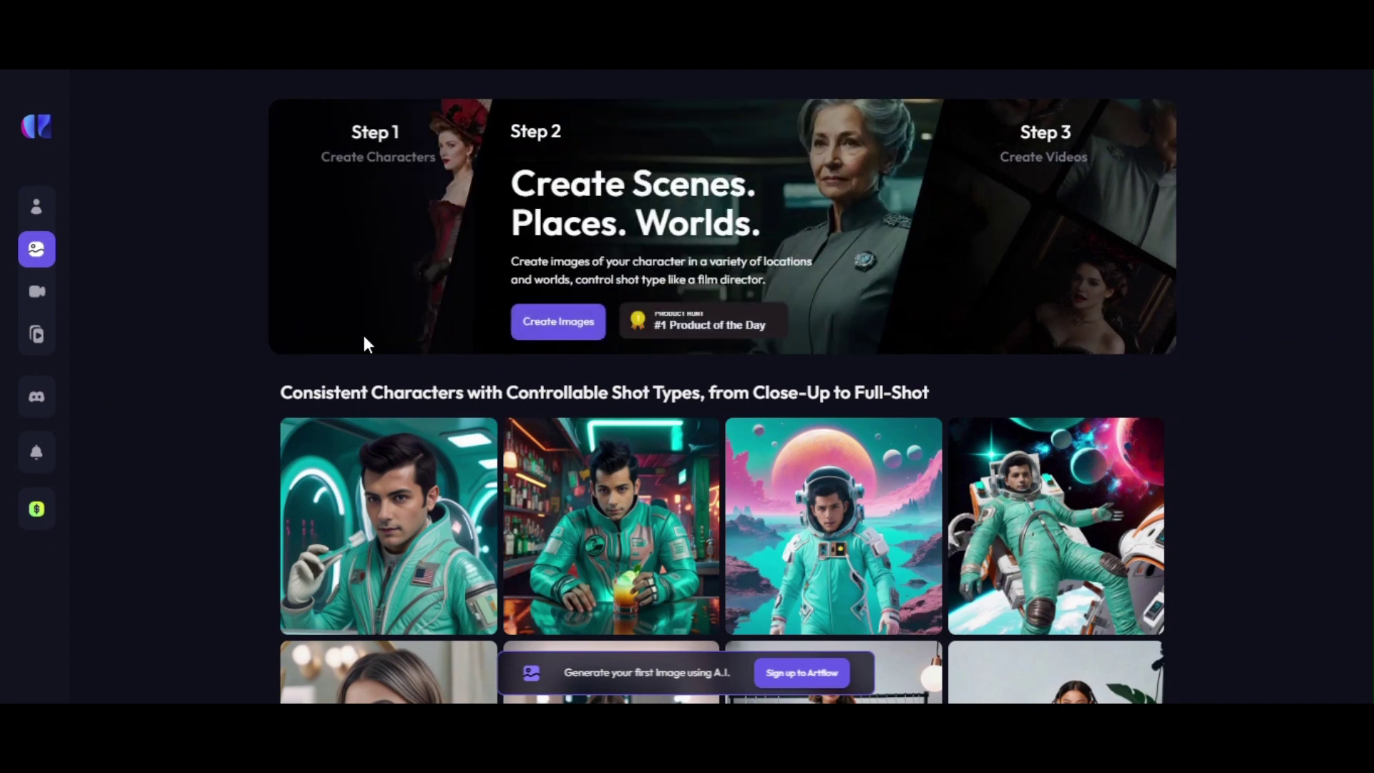
Look over the Step 1–3 panels for character, scene and animation creation.
click(365, 342)
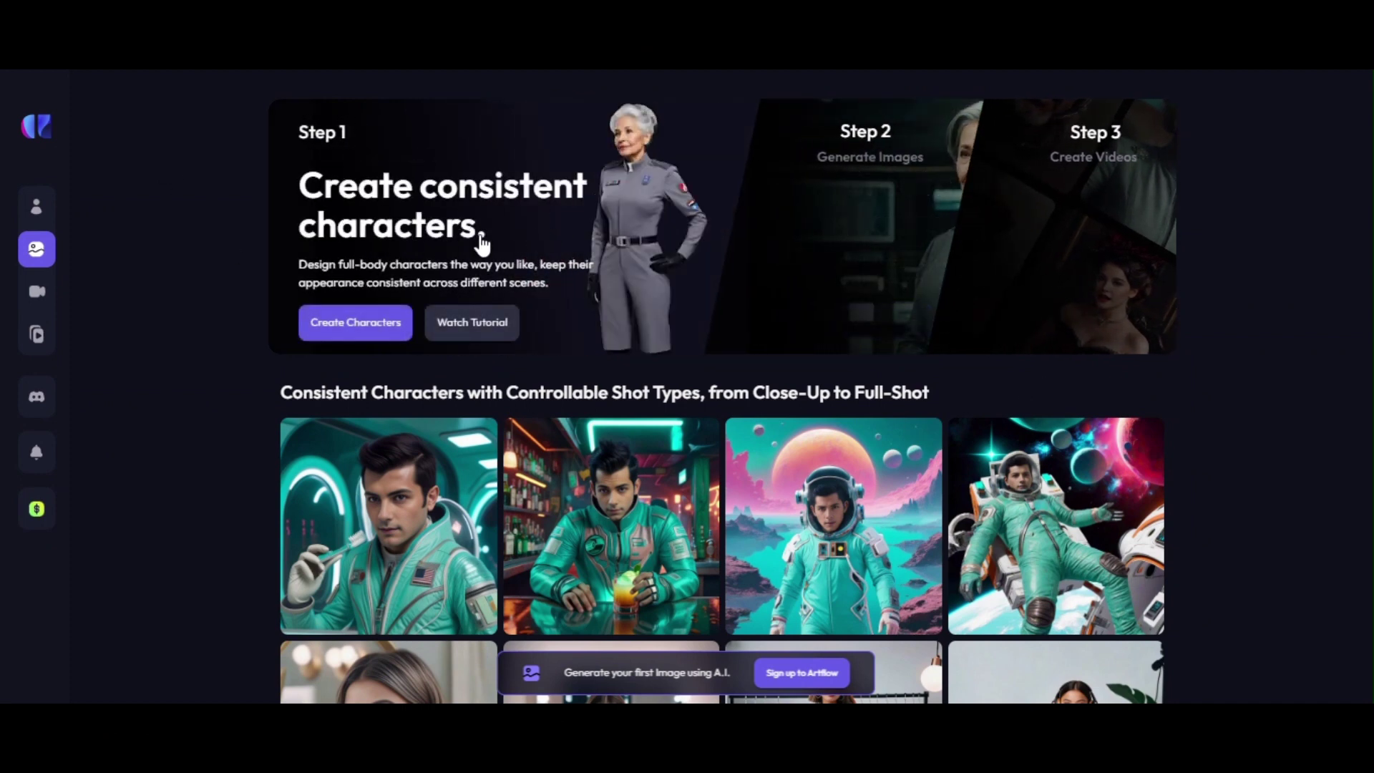
click(770, 282)
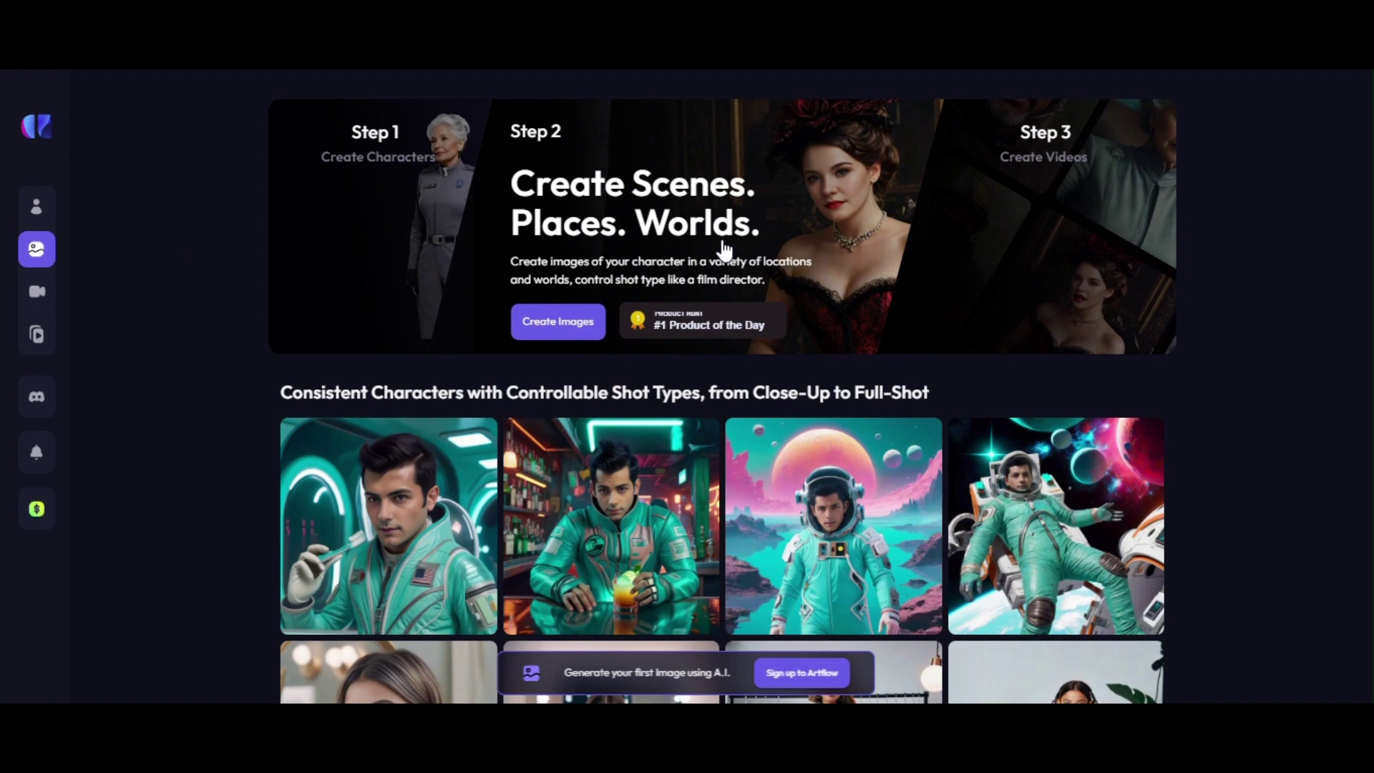
click(1021, 236)
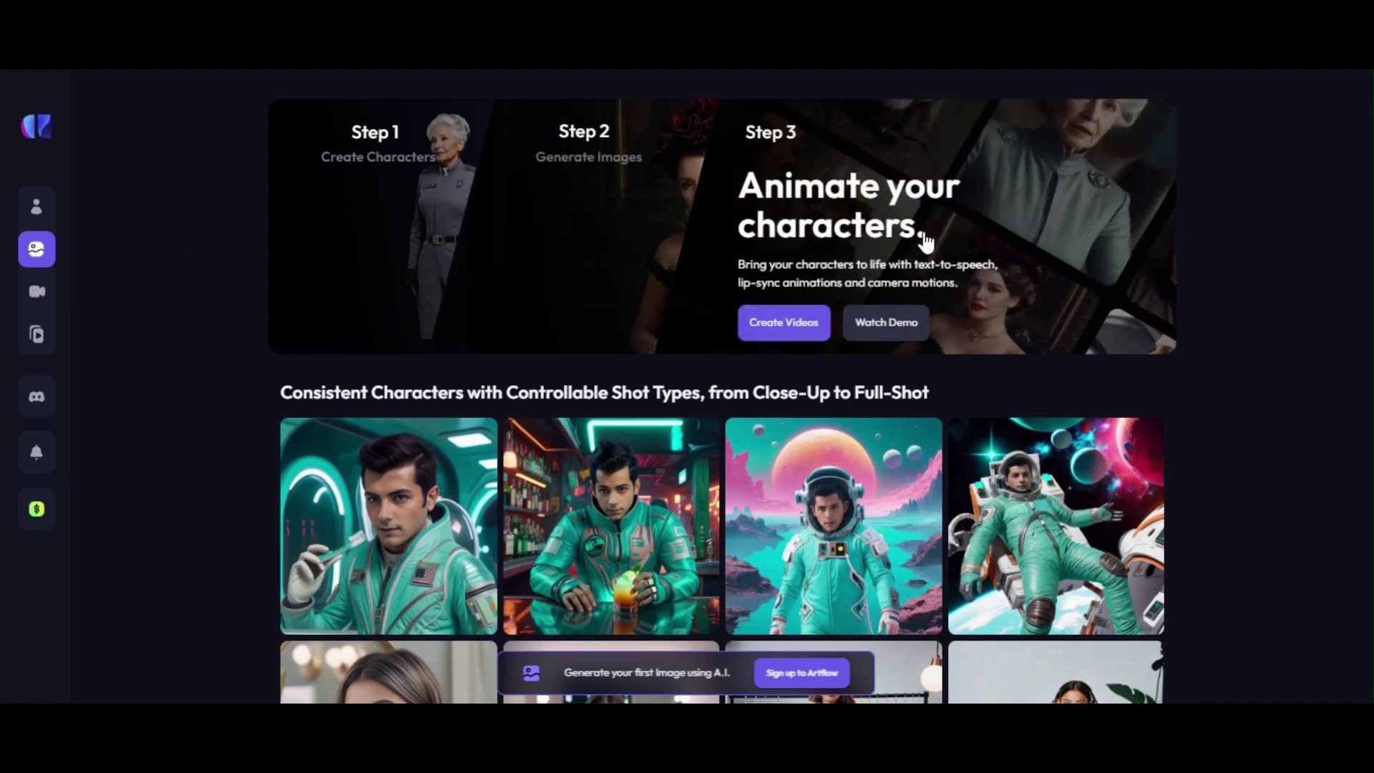
click(592, 255)
Sign up with the Google account and accept the terms of service.
mouse_move(10, 648)
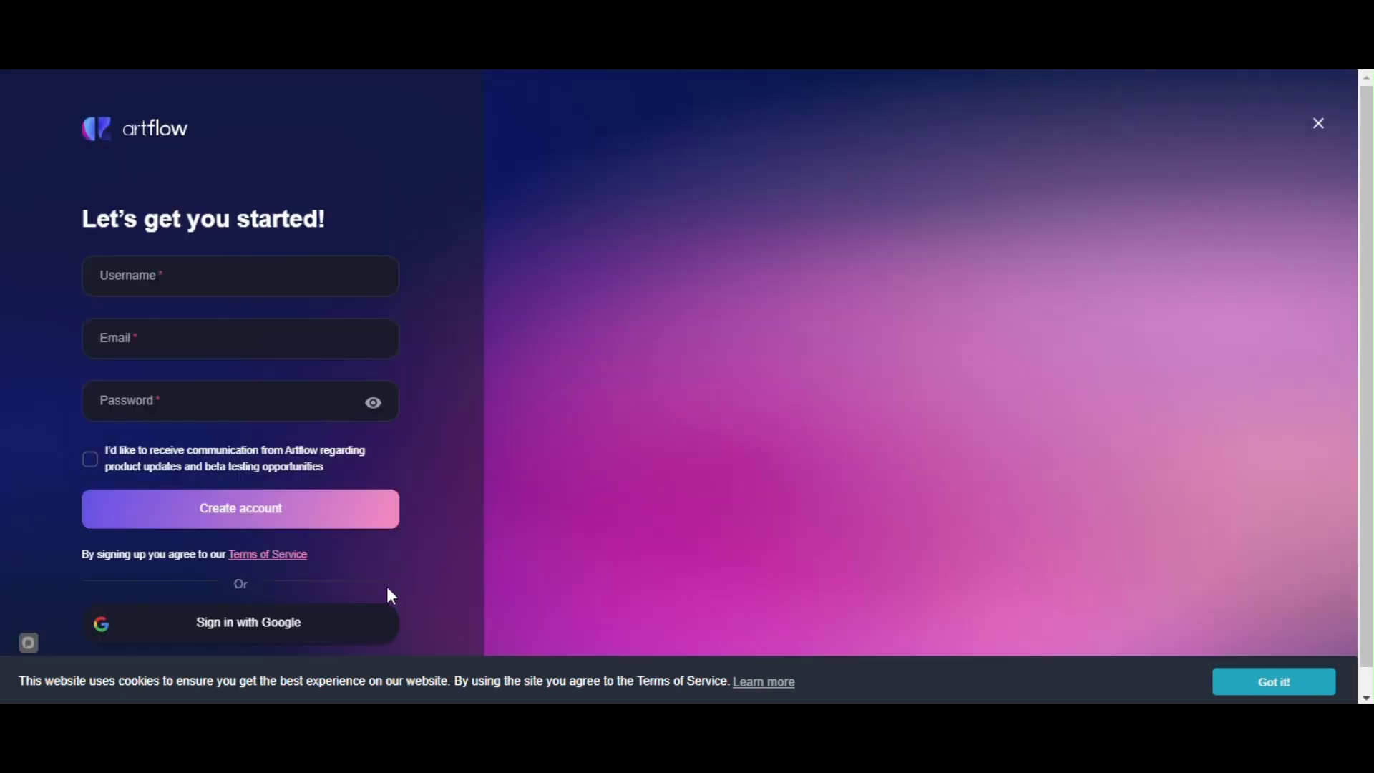
click(259, 629)
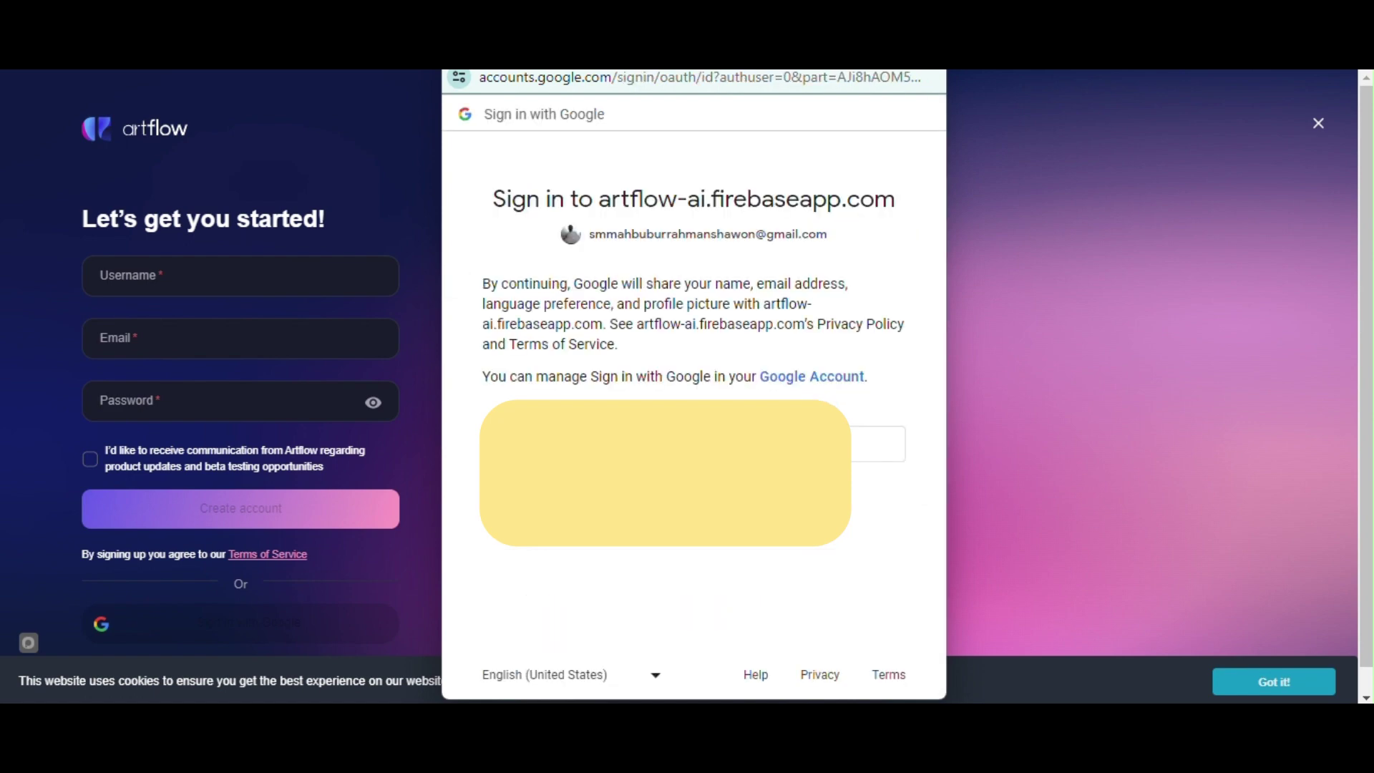
click(793, 611)
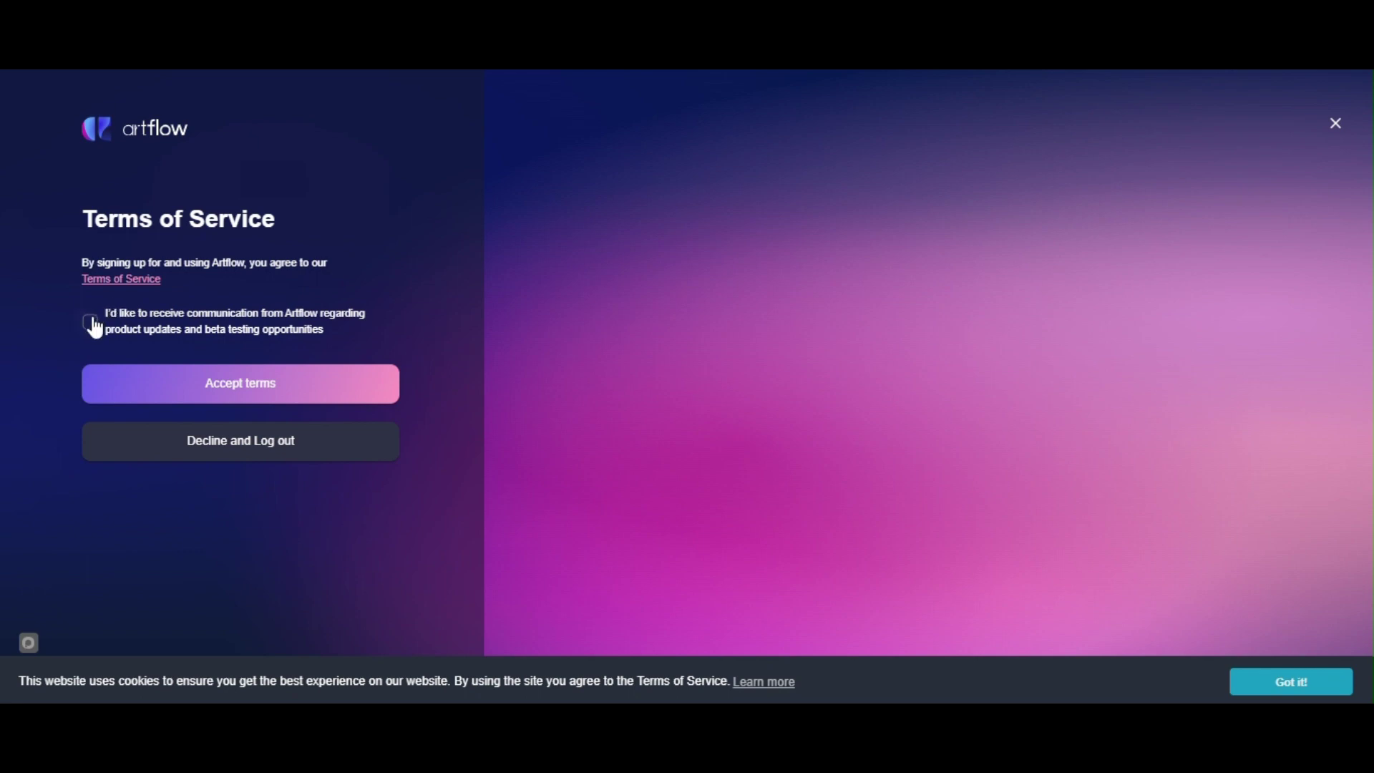
click(262, 392)
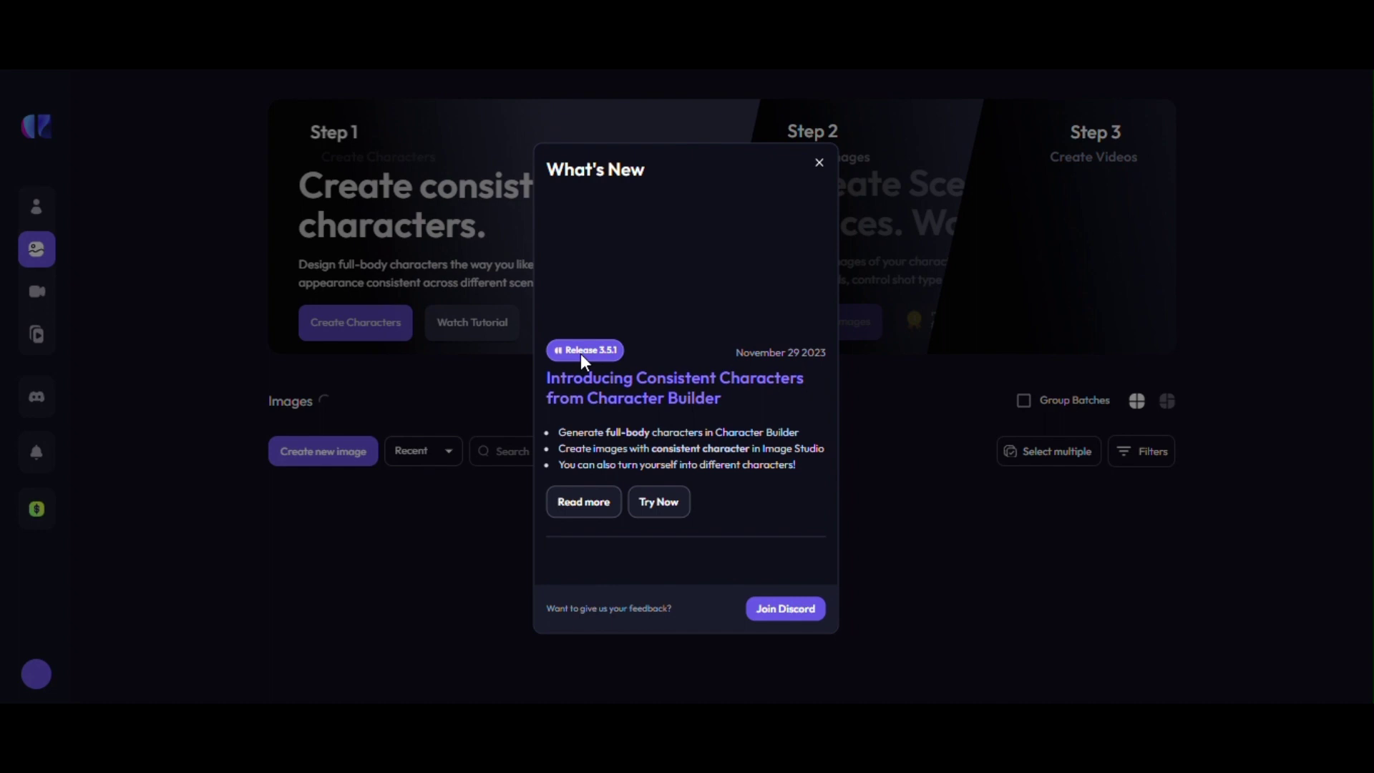
Dismiss the What's New announcement and check the remaining credit balance.
click(818, 166)
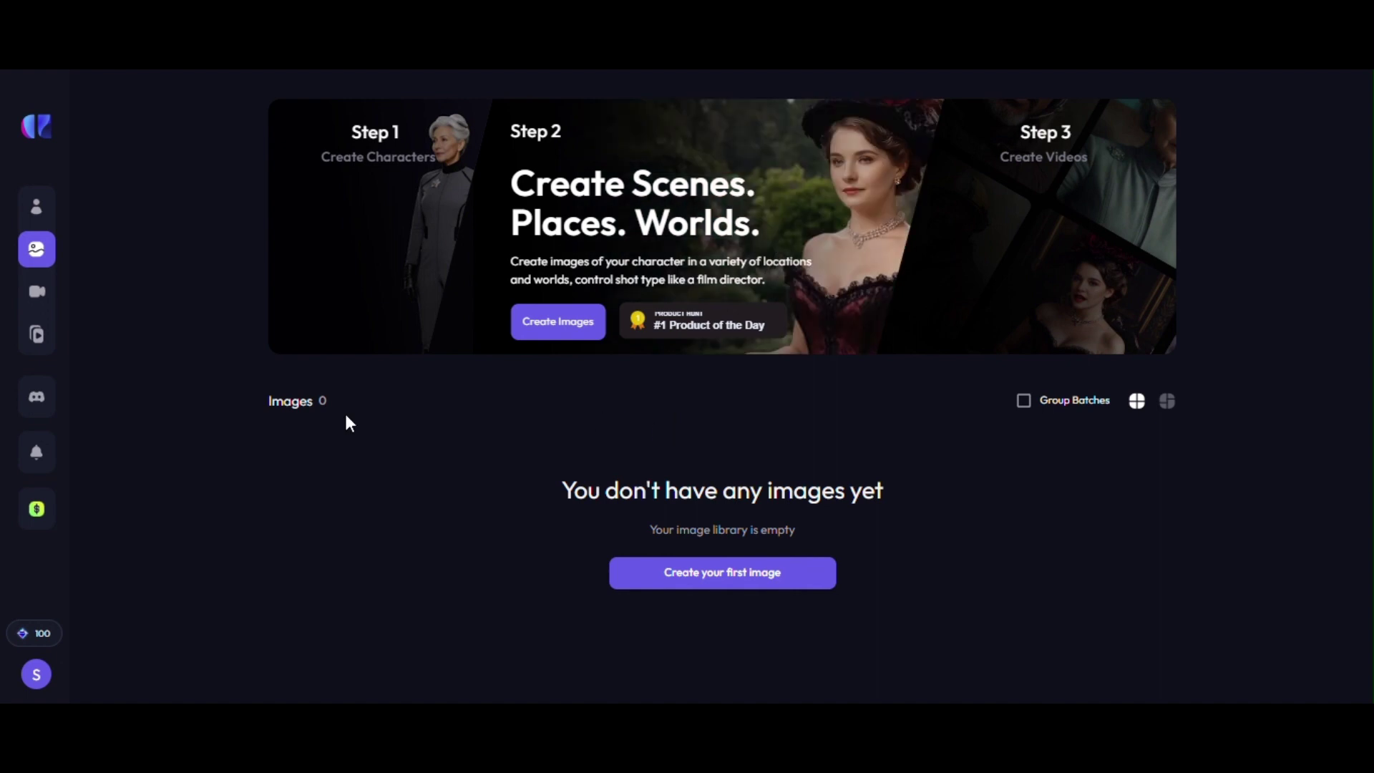
mouse_move(31, 343)
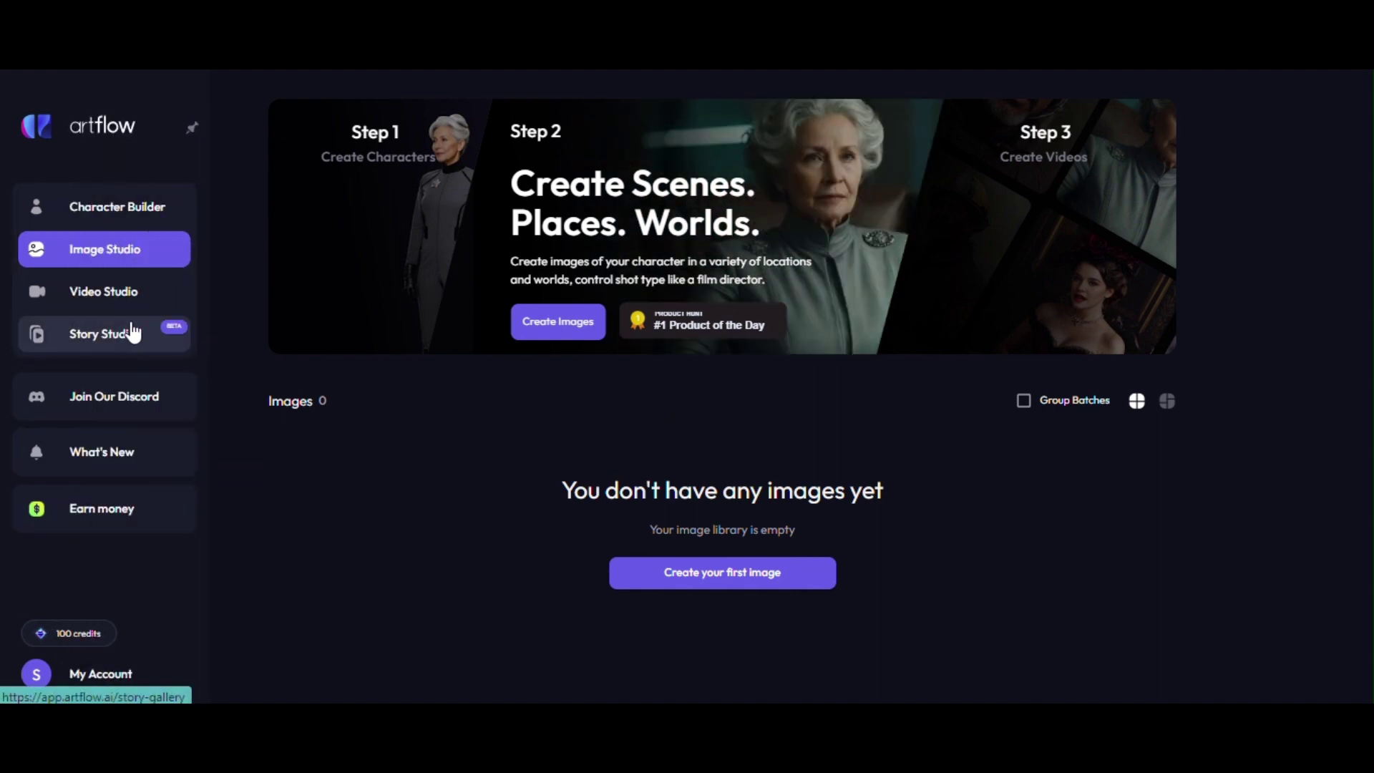
click(72, 633)
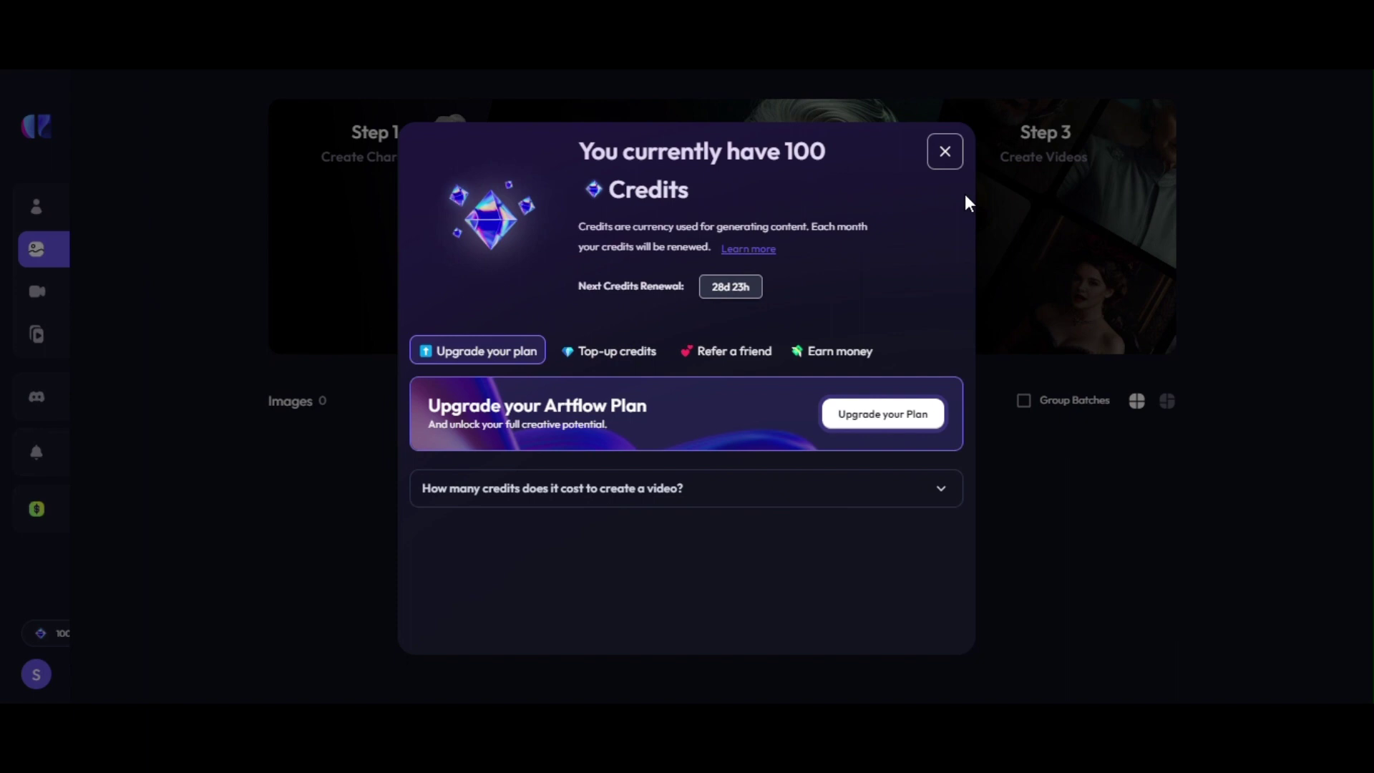
click(945, 152)
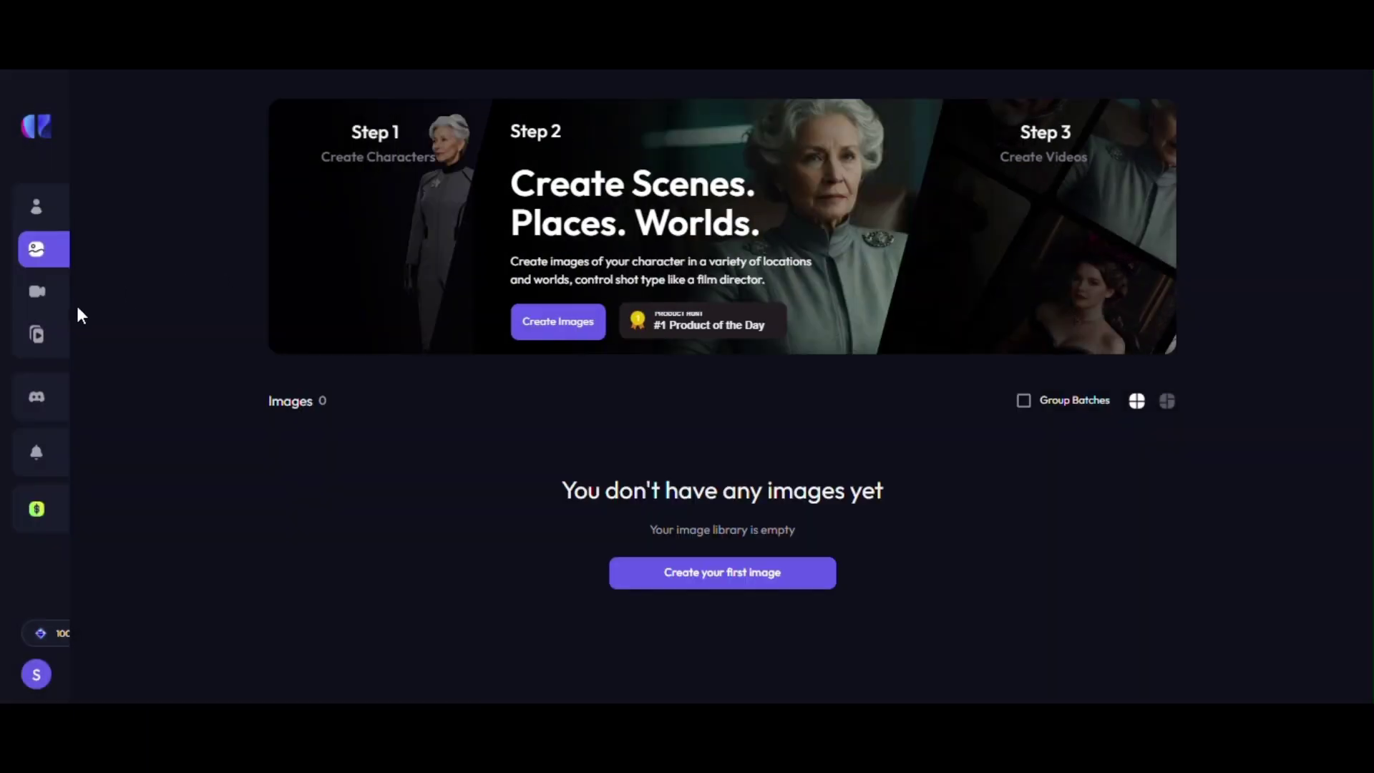
Switch to Story Studio and scroll through the sample stories.
click(118, 347)
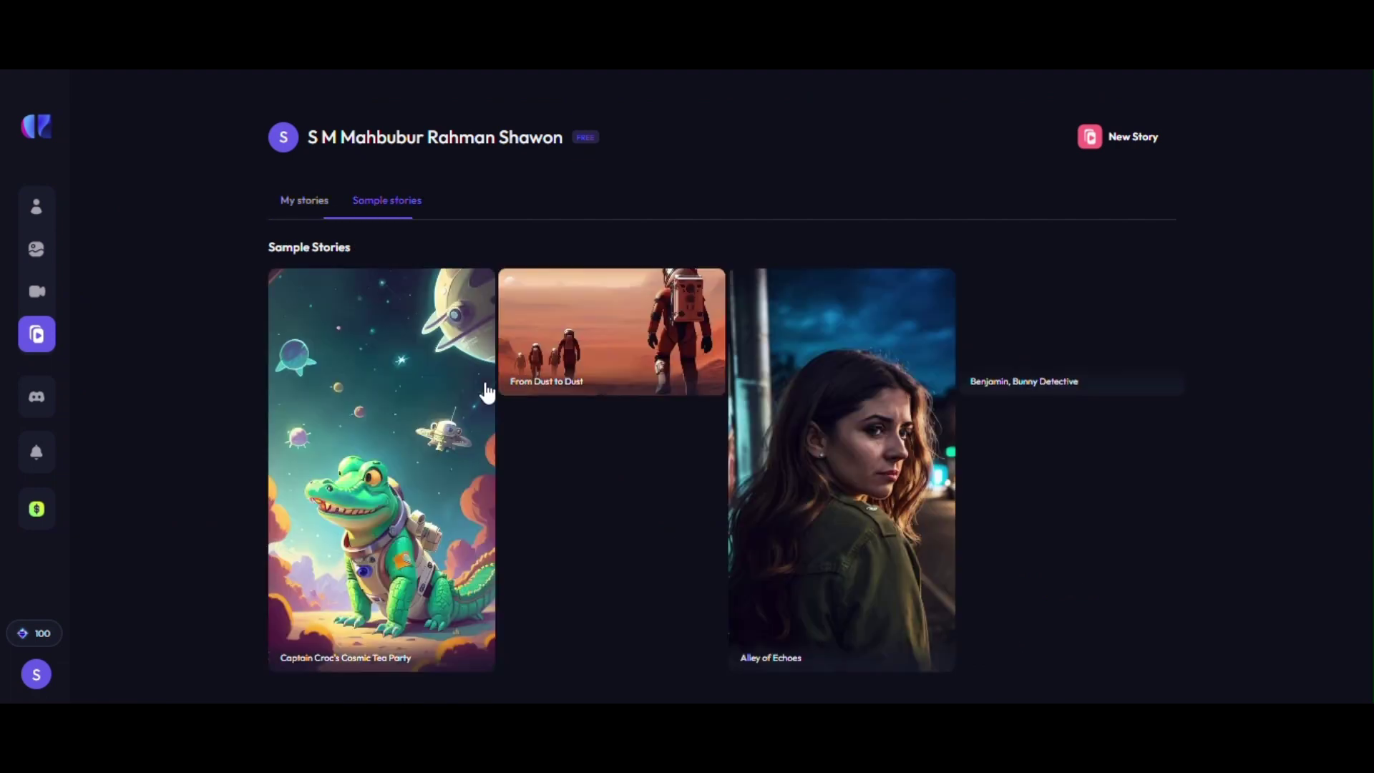
scroll(1274, 279, down, 4)
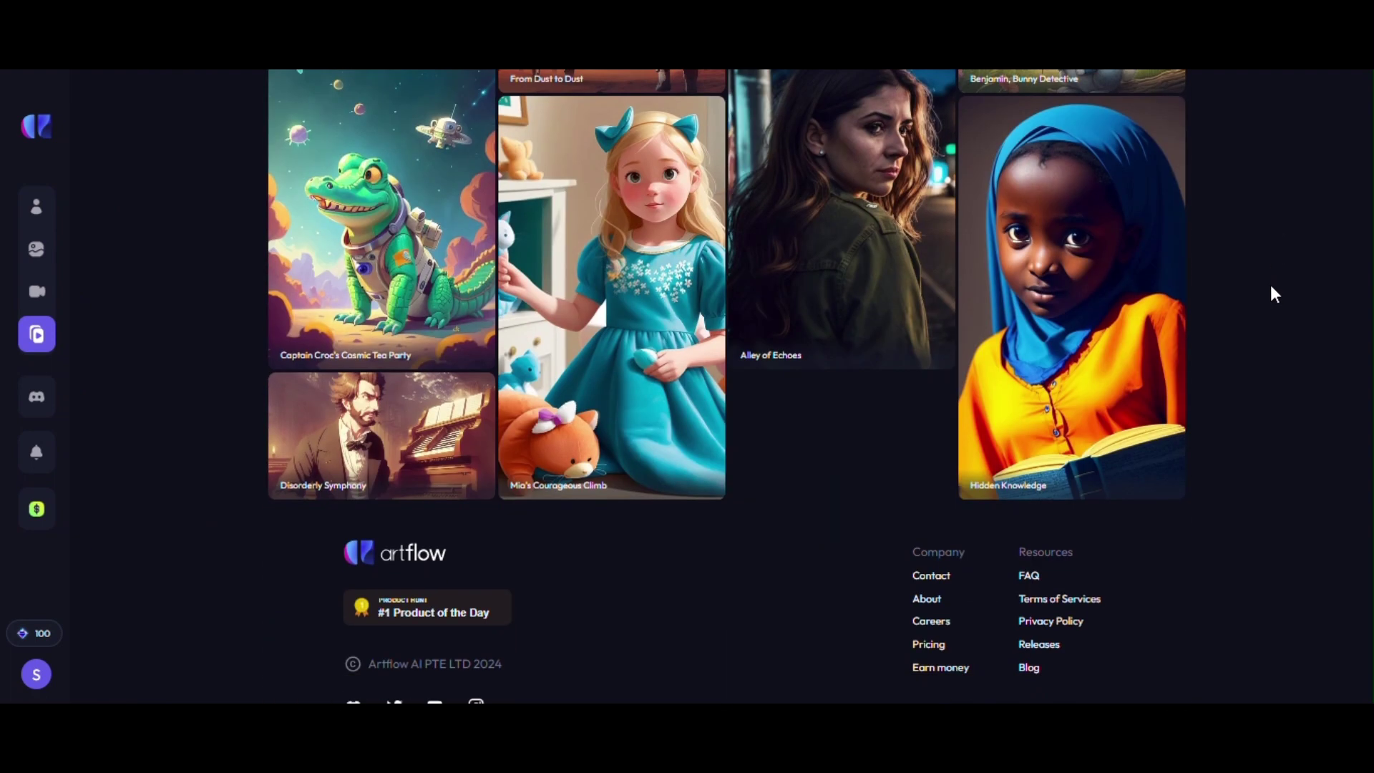
scroll(1271, 295, up, 4)
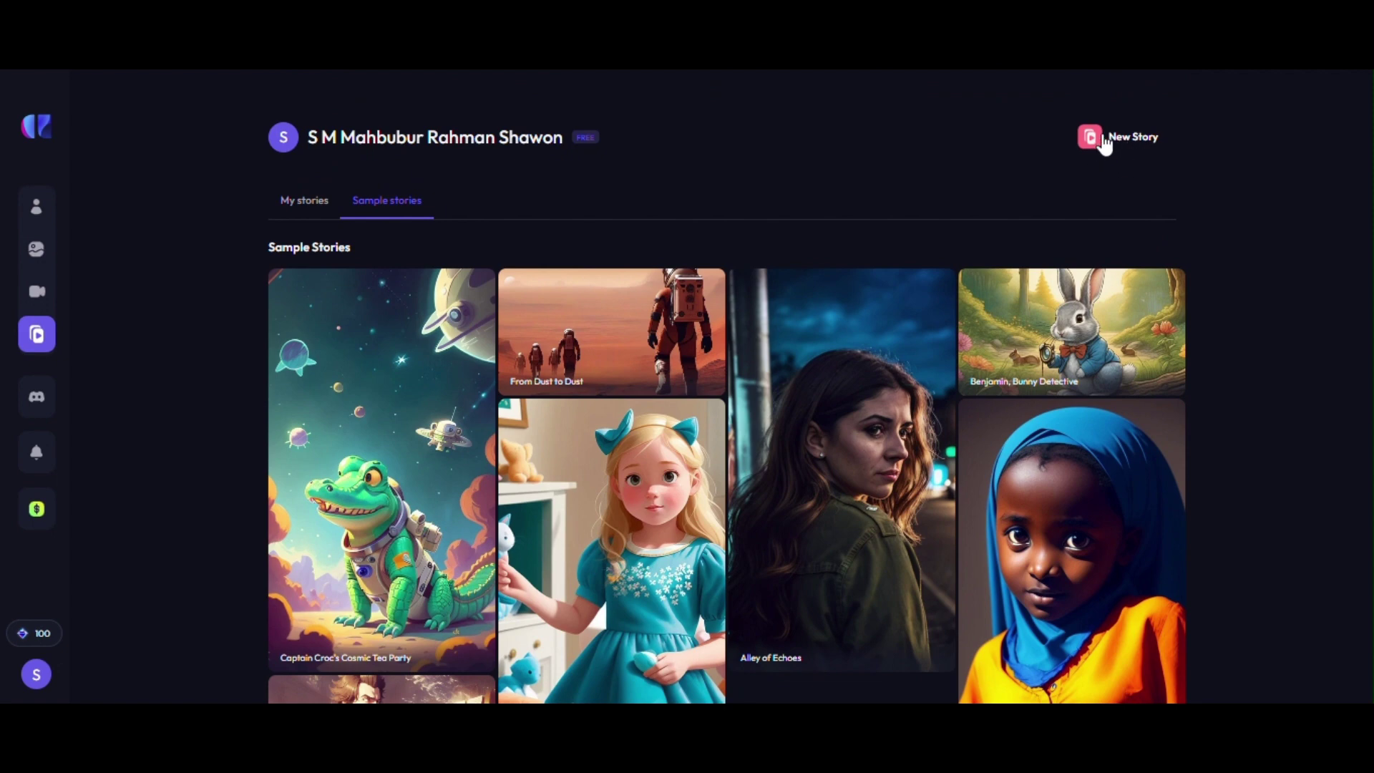
Start a new AI-assisted story and give Kids as the audience.
click(1128, 143)
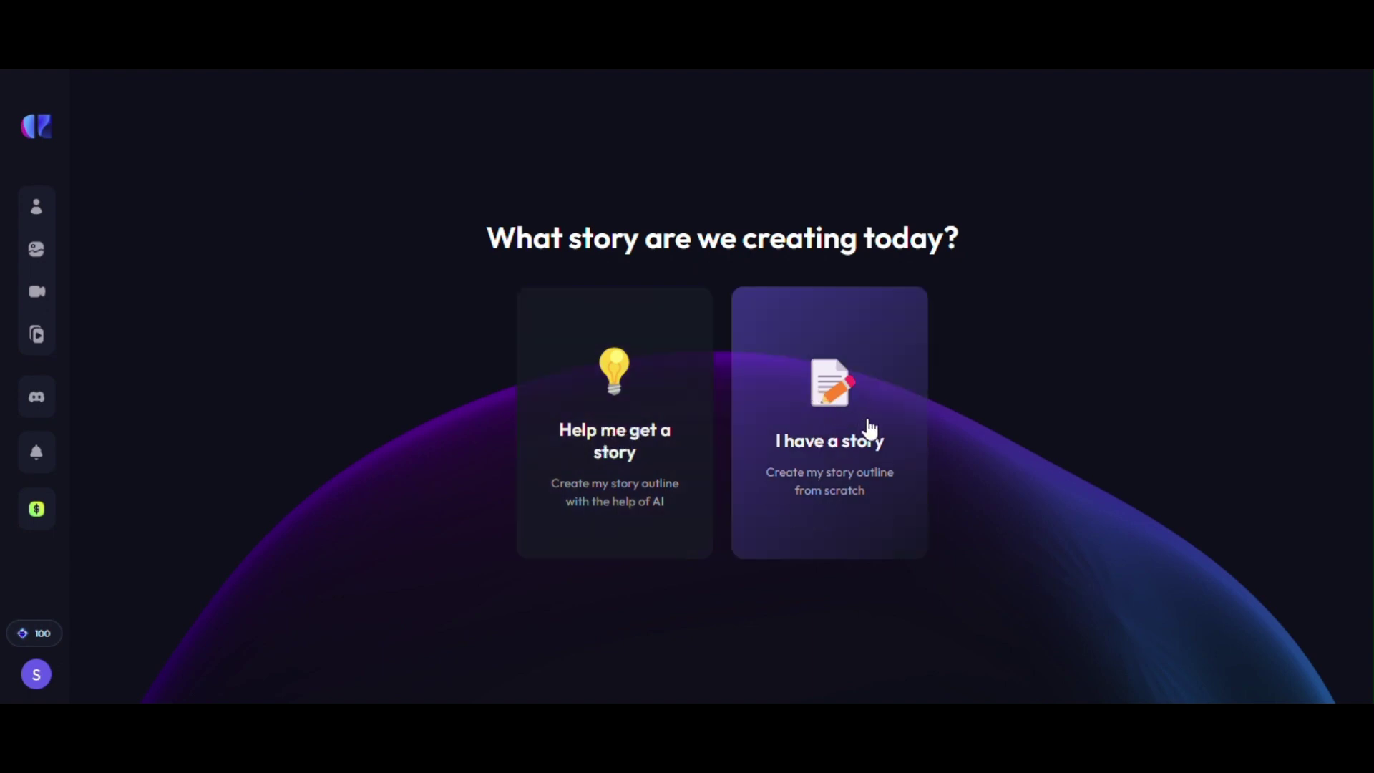
click(614, 441)
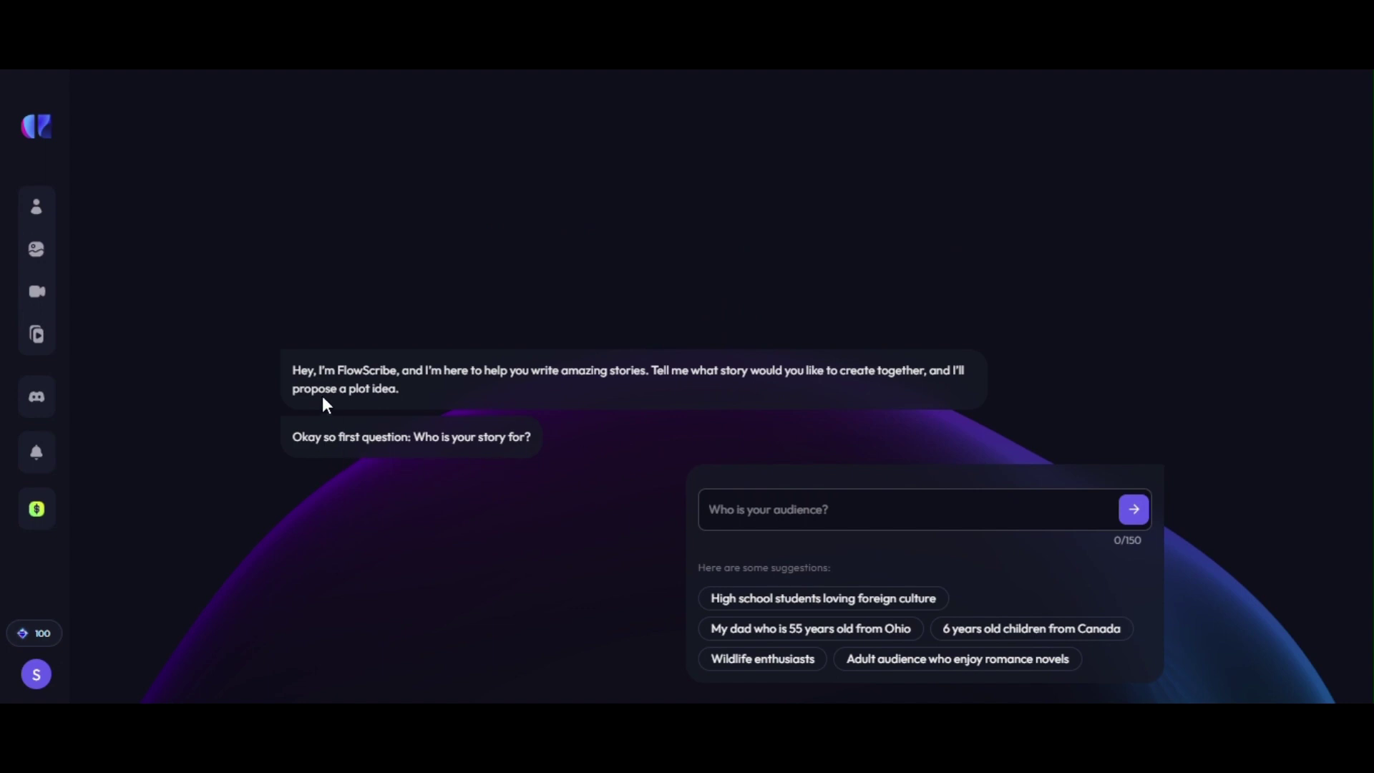
drag(329, 445, 526, 437)
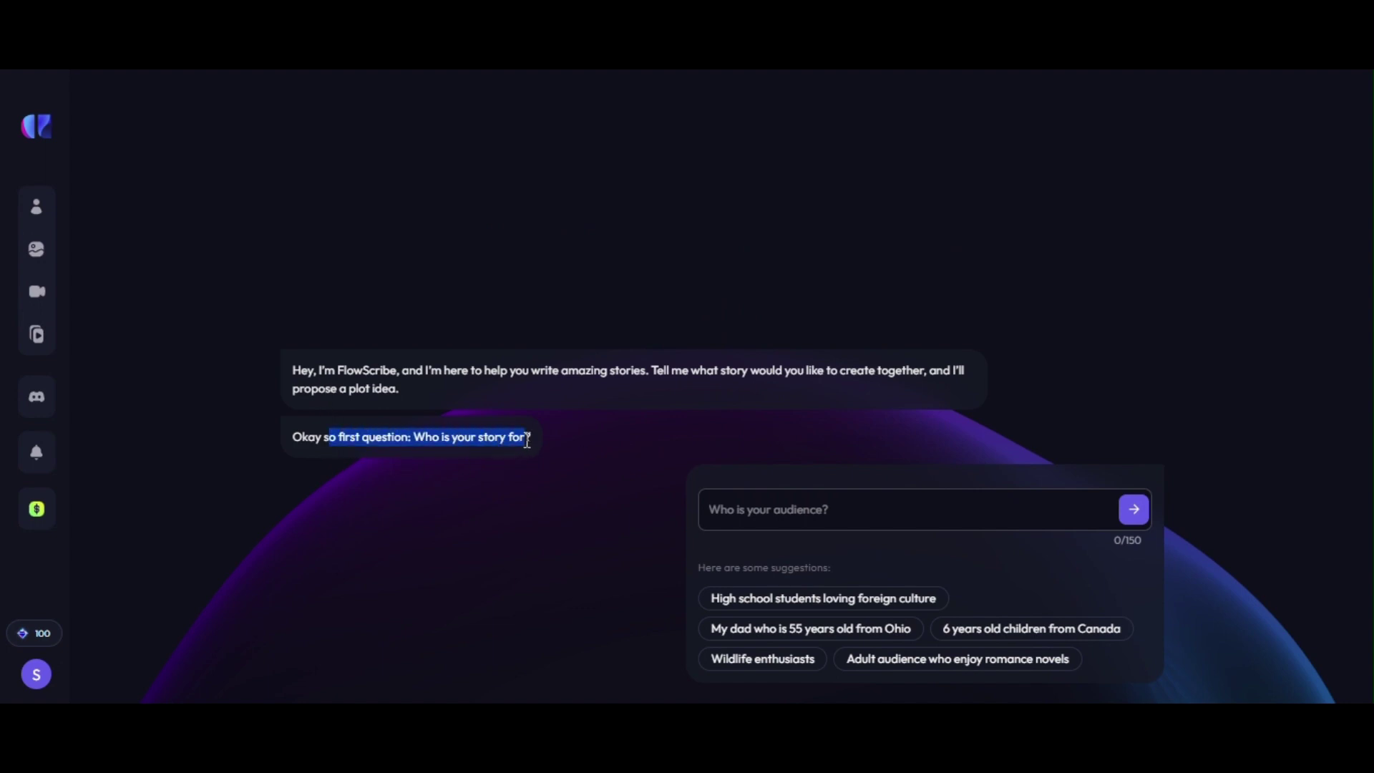
click(797, 525)
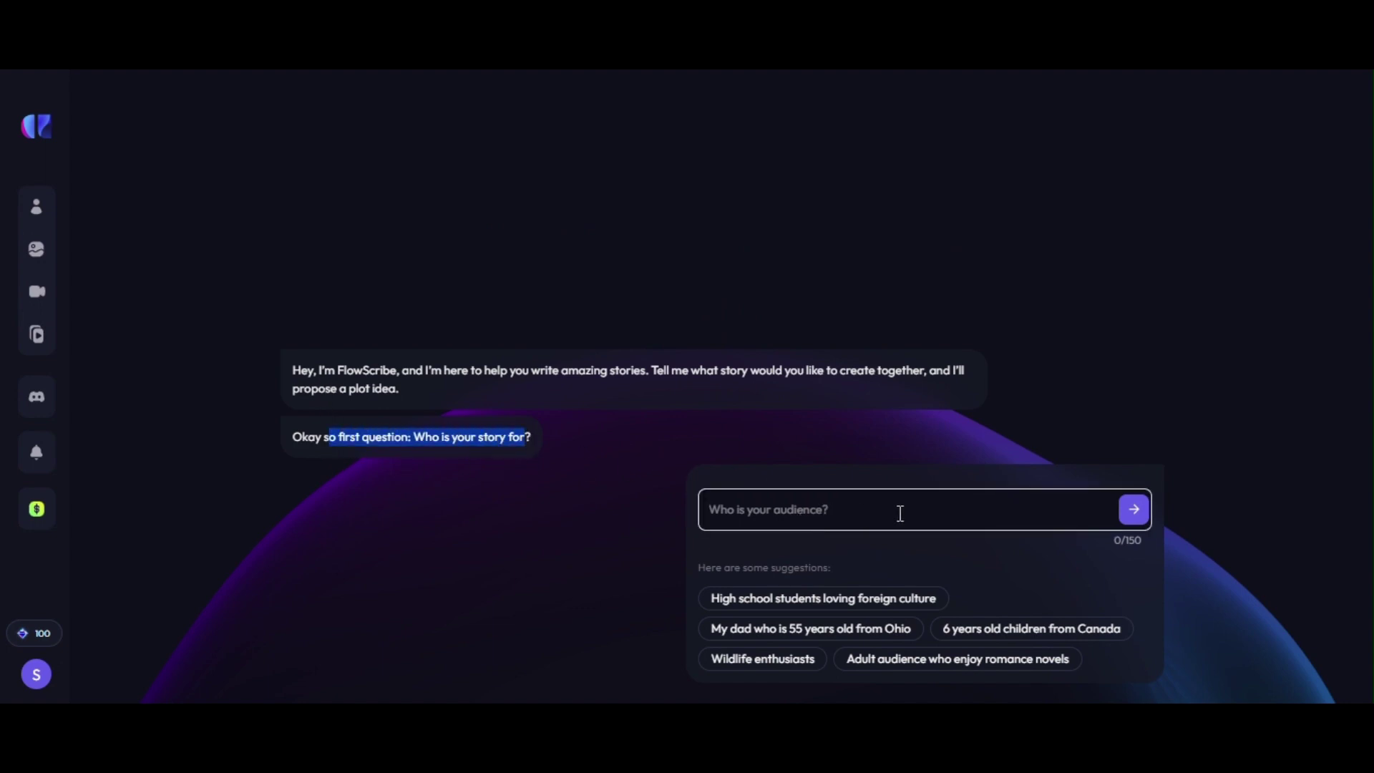
click(1033, 511)
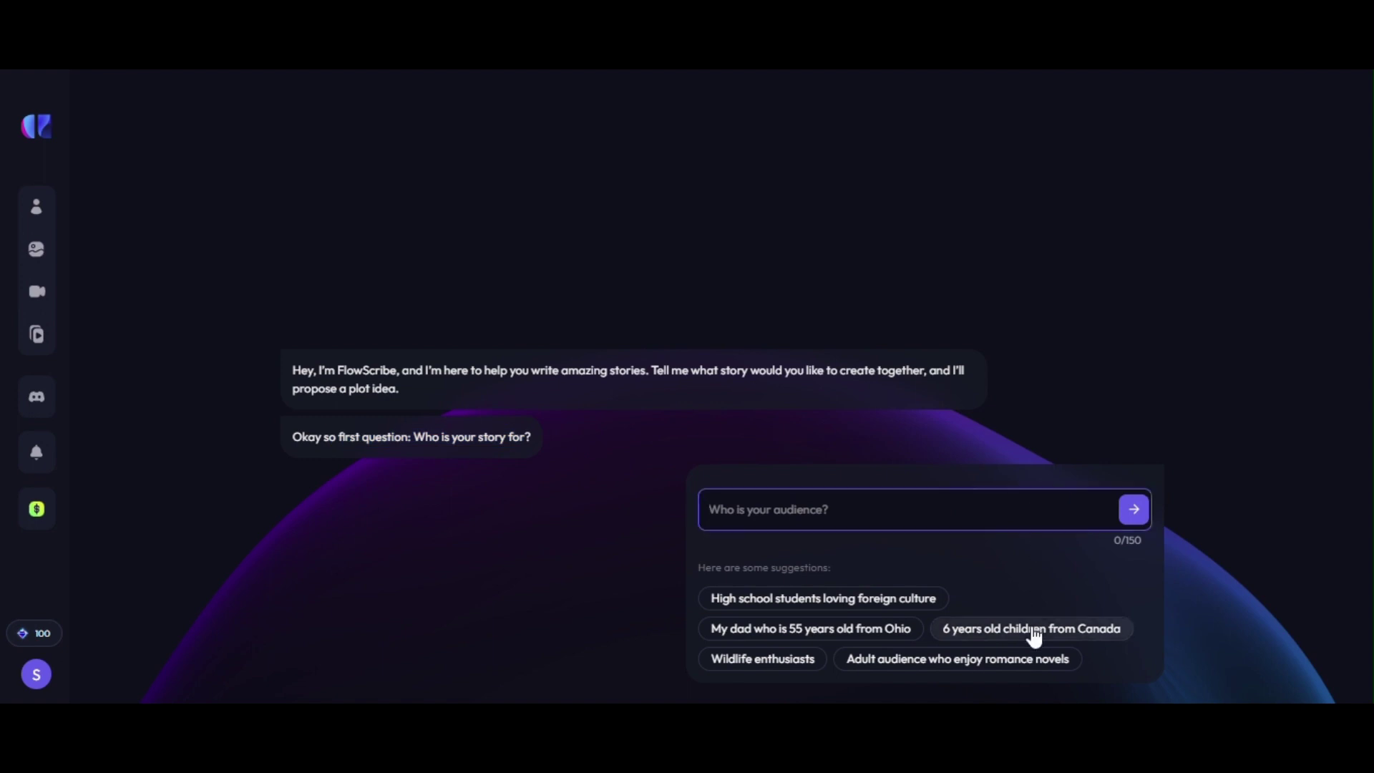
text(Kids)
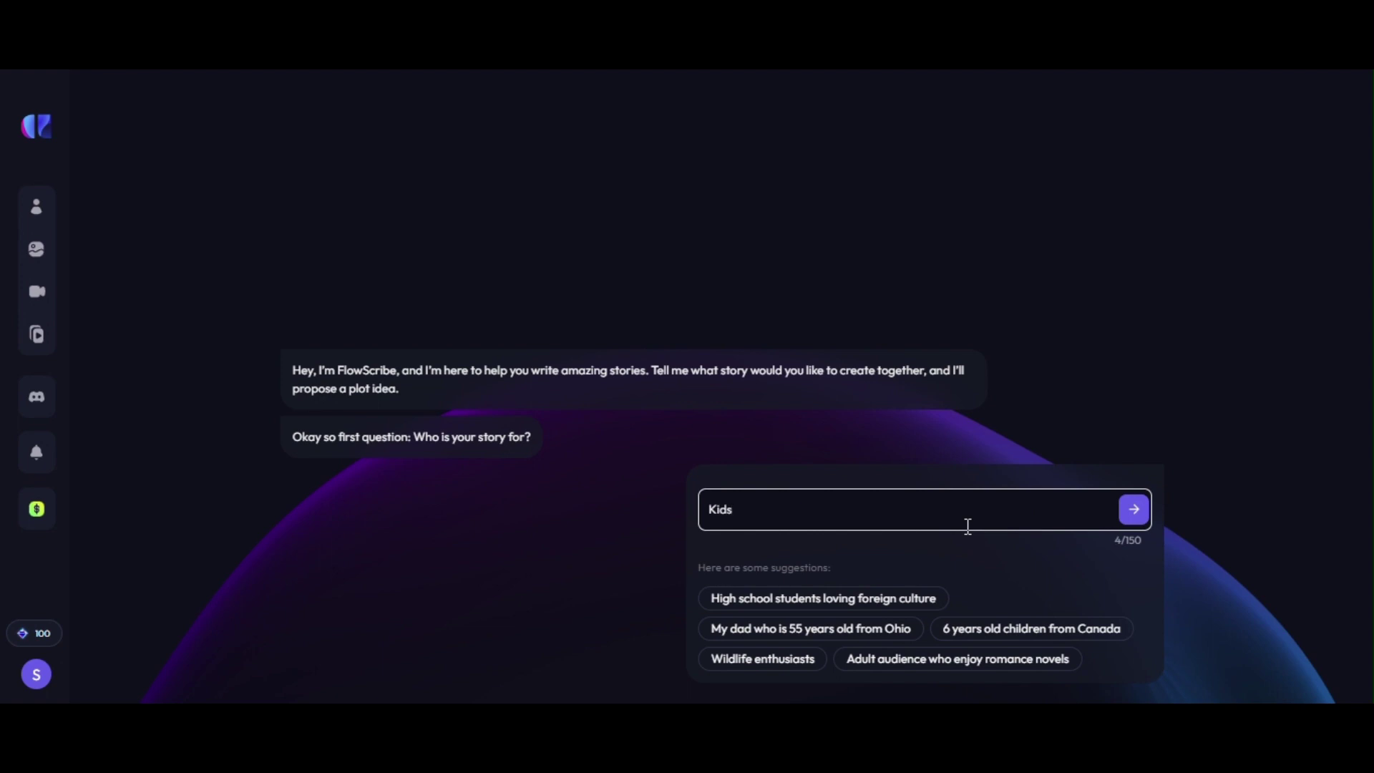
key(Return)
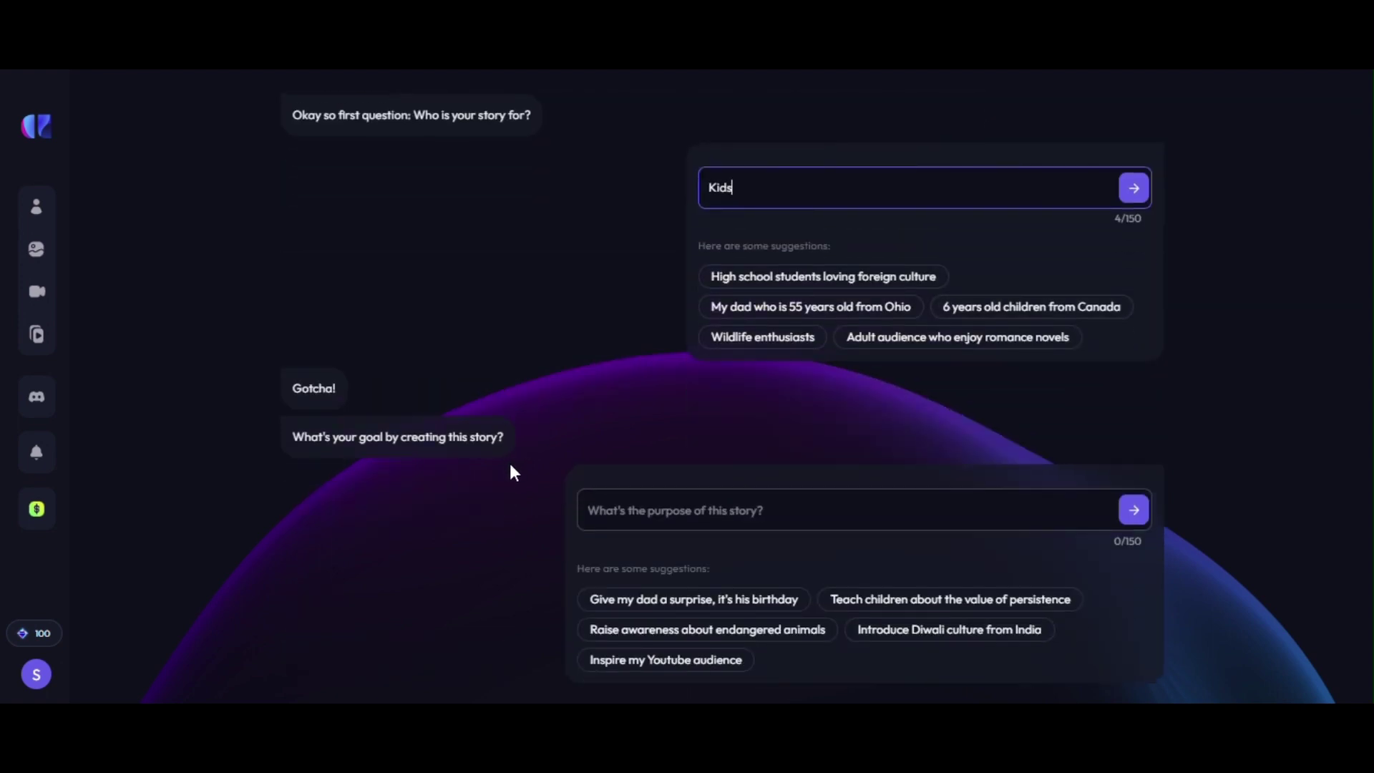
Choose Inspire my YouTube audience and Fantasy genre, and enter the idea 'spider Man'.
click(651, 664)
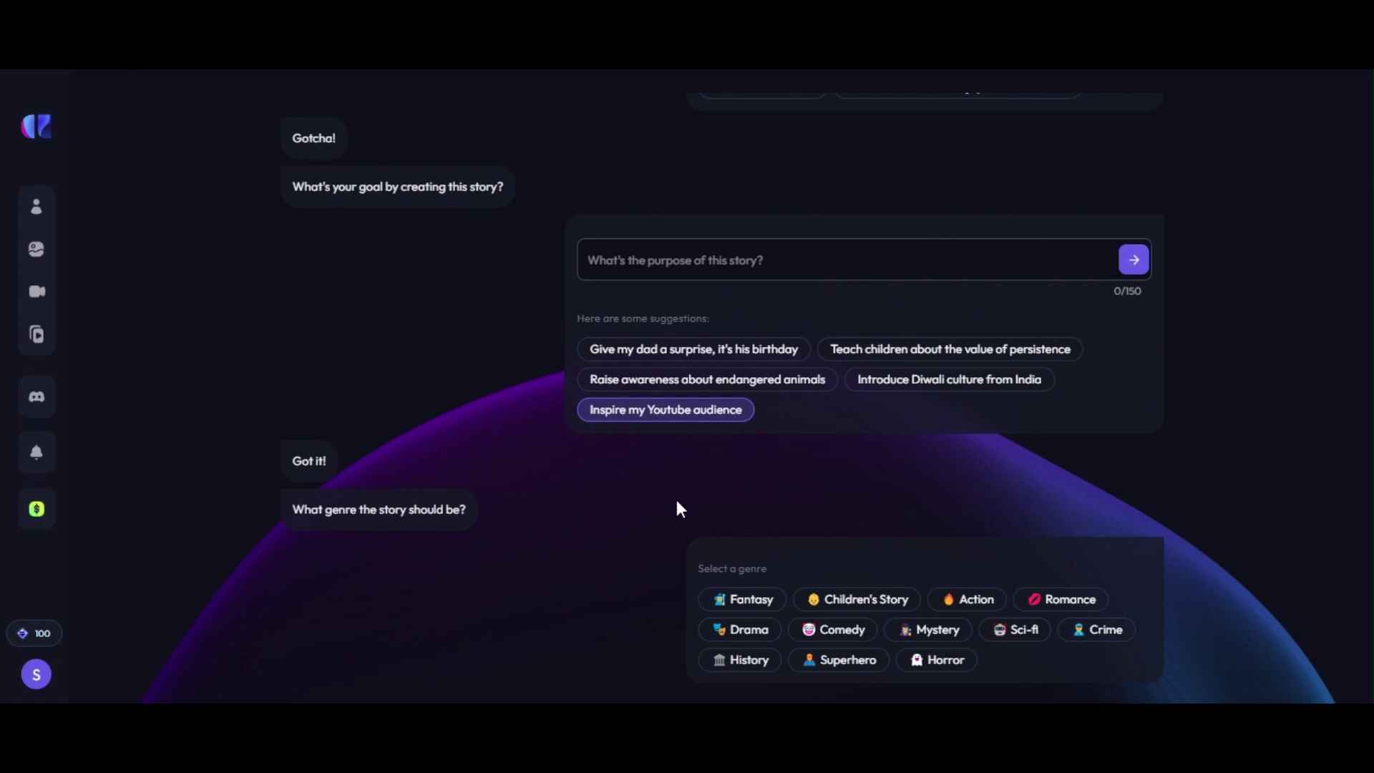
click(757, 603)
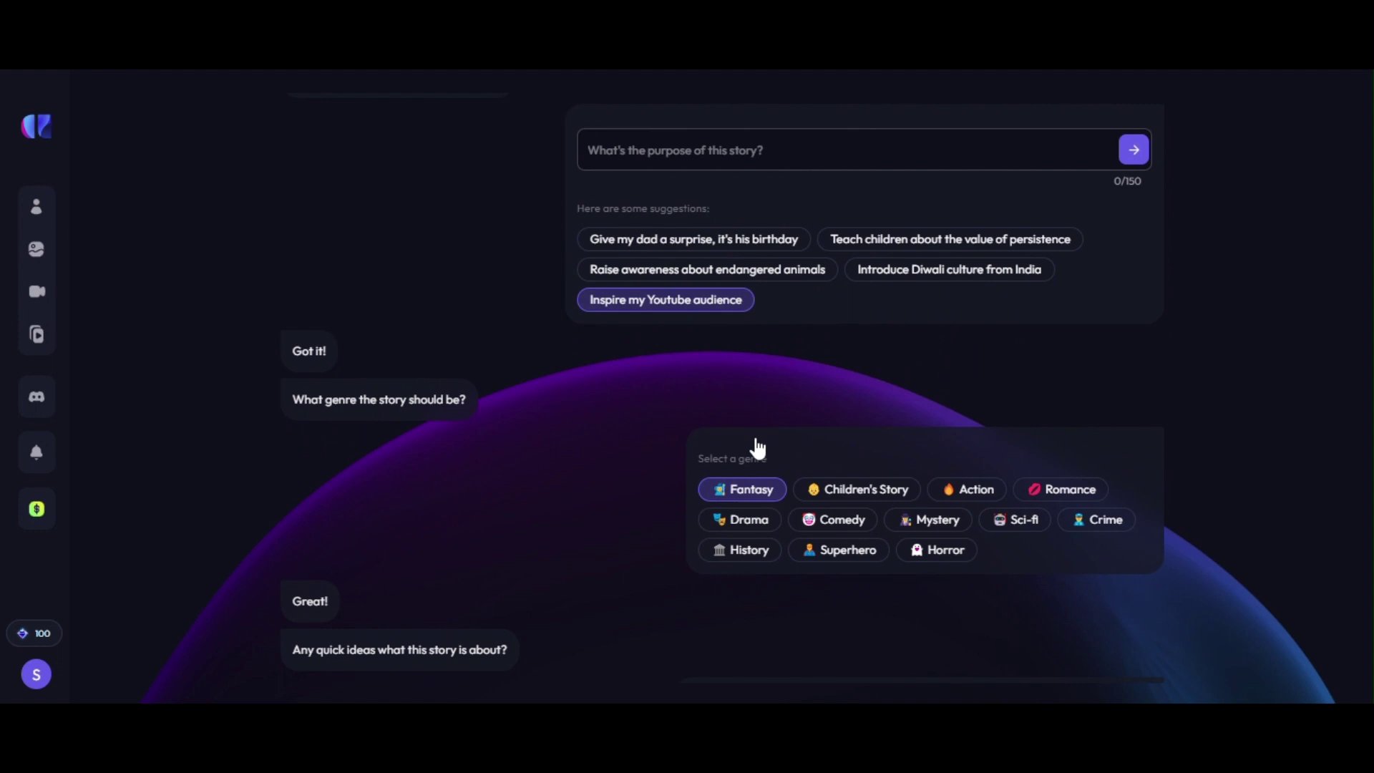
click(753, 511)
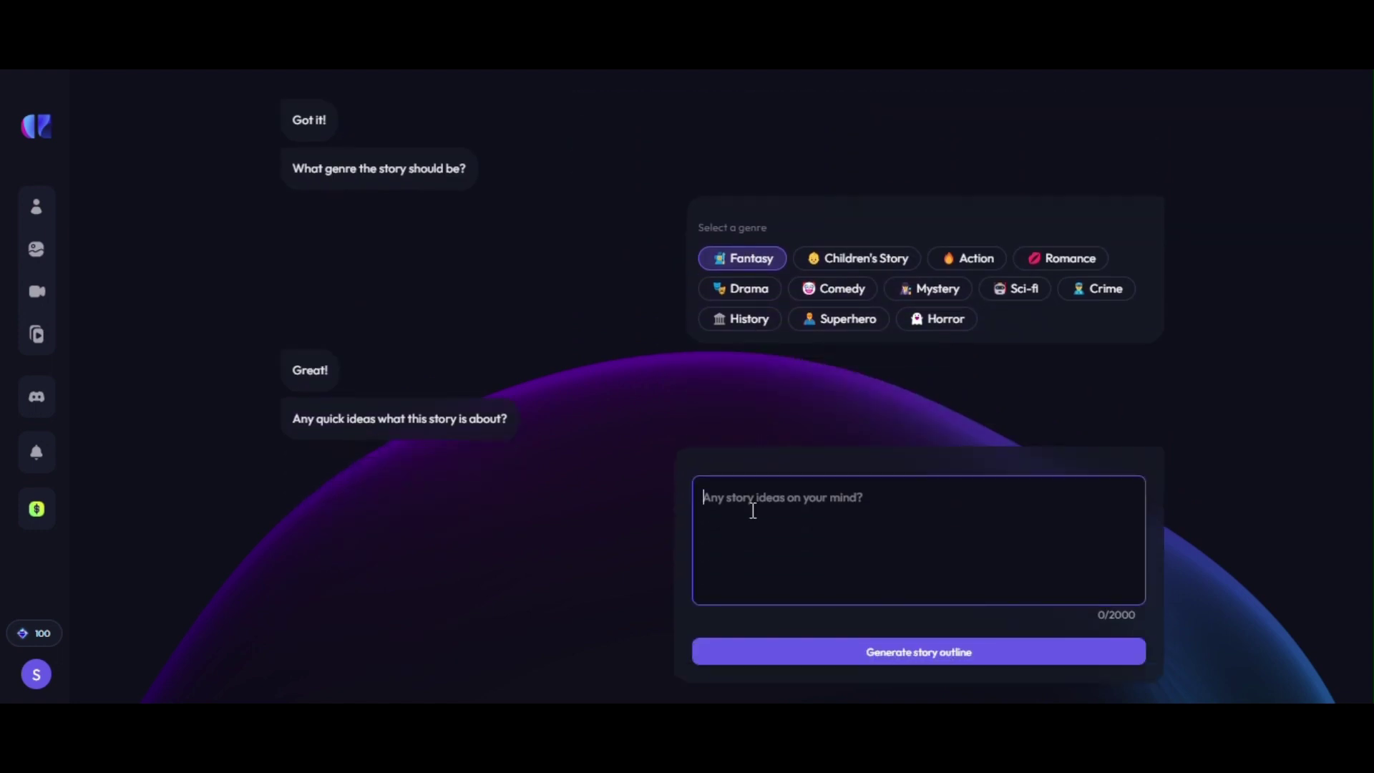
text(spider Man)
Generate the Spider Man story outline, scroll through it, and select all its text.
click(896, 664)
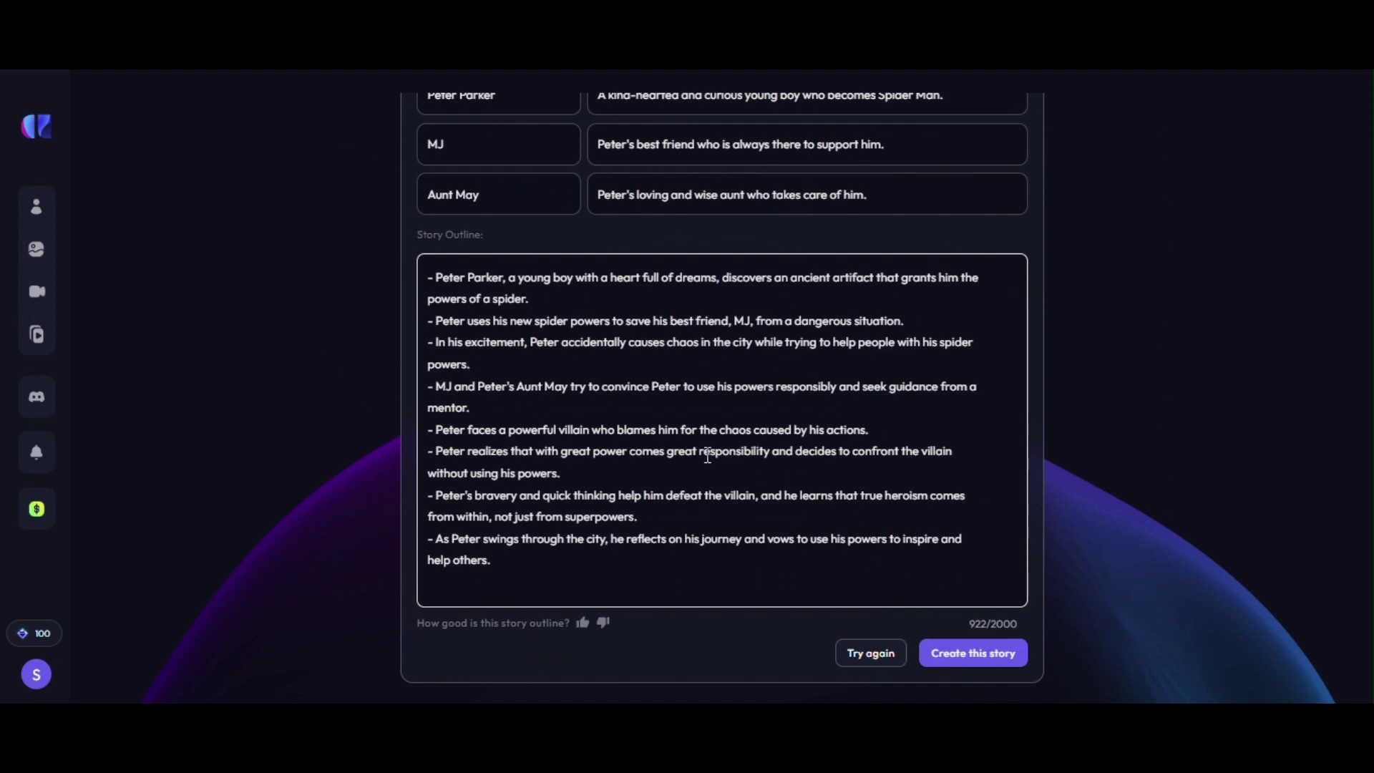
scroll(697, 451, up, 3)
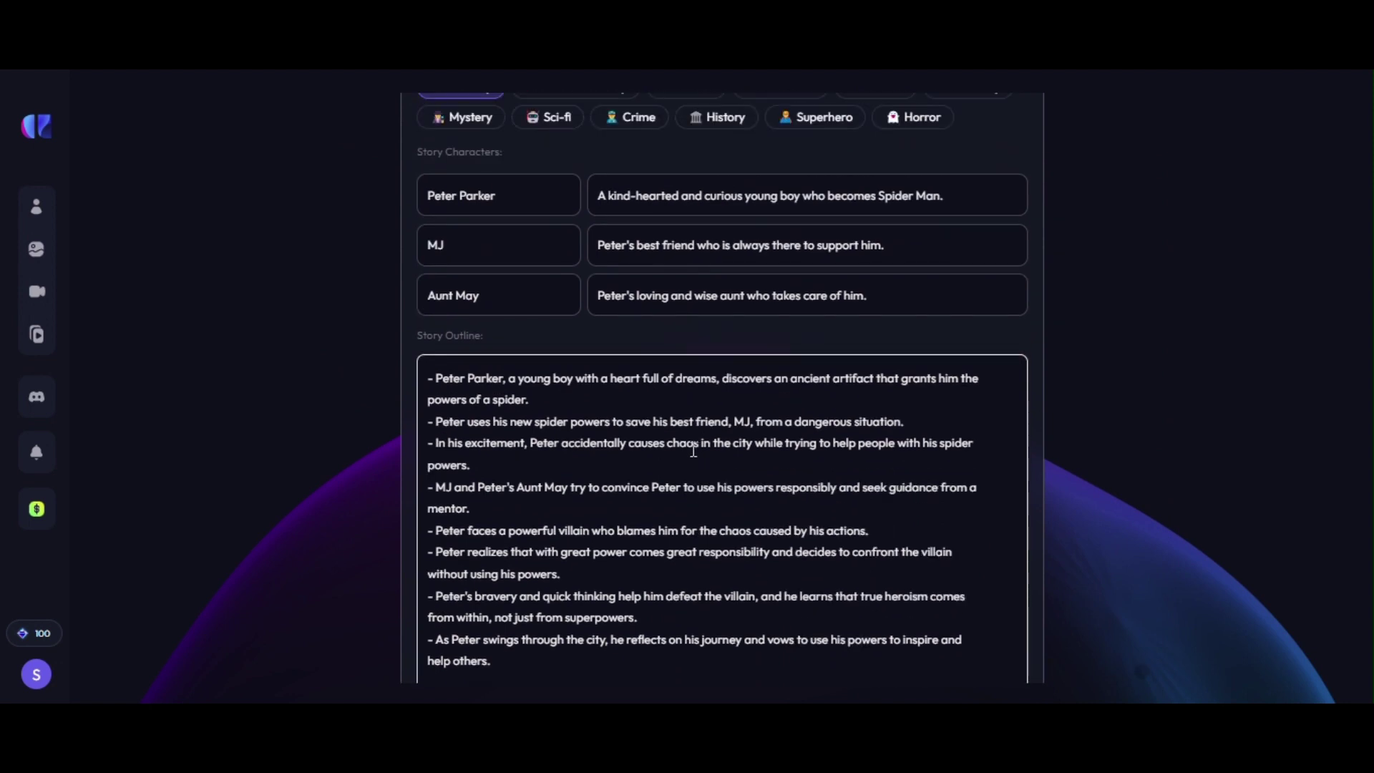
scroll(723, 420, down, 3)
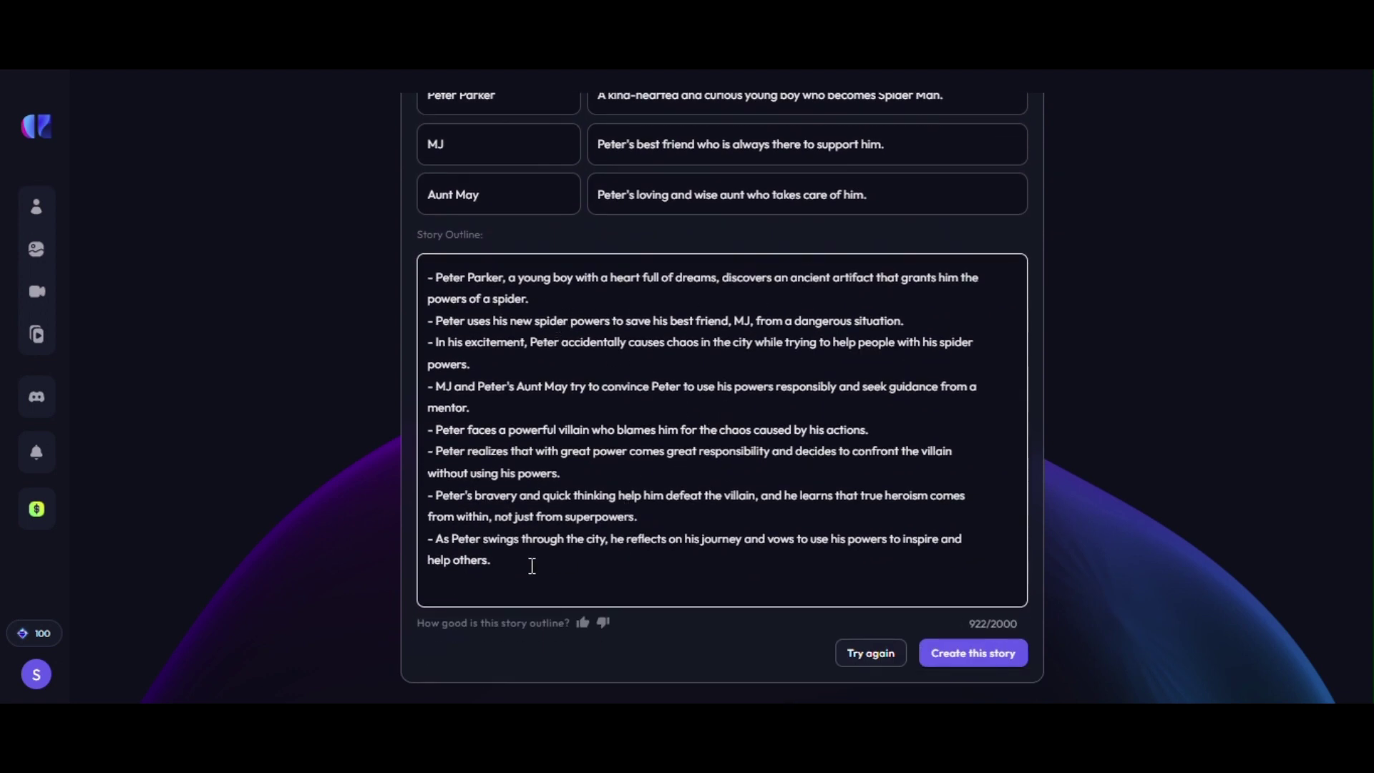
drag(532, 566, 424, 243)
key(ctrl+c)
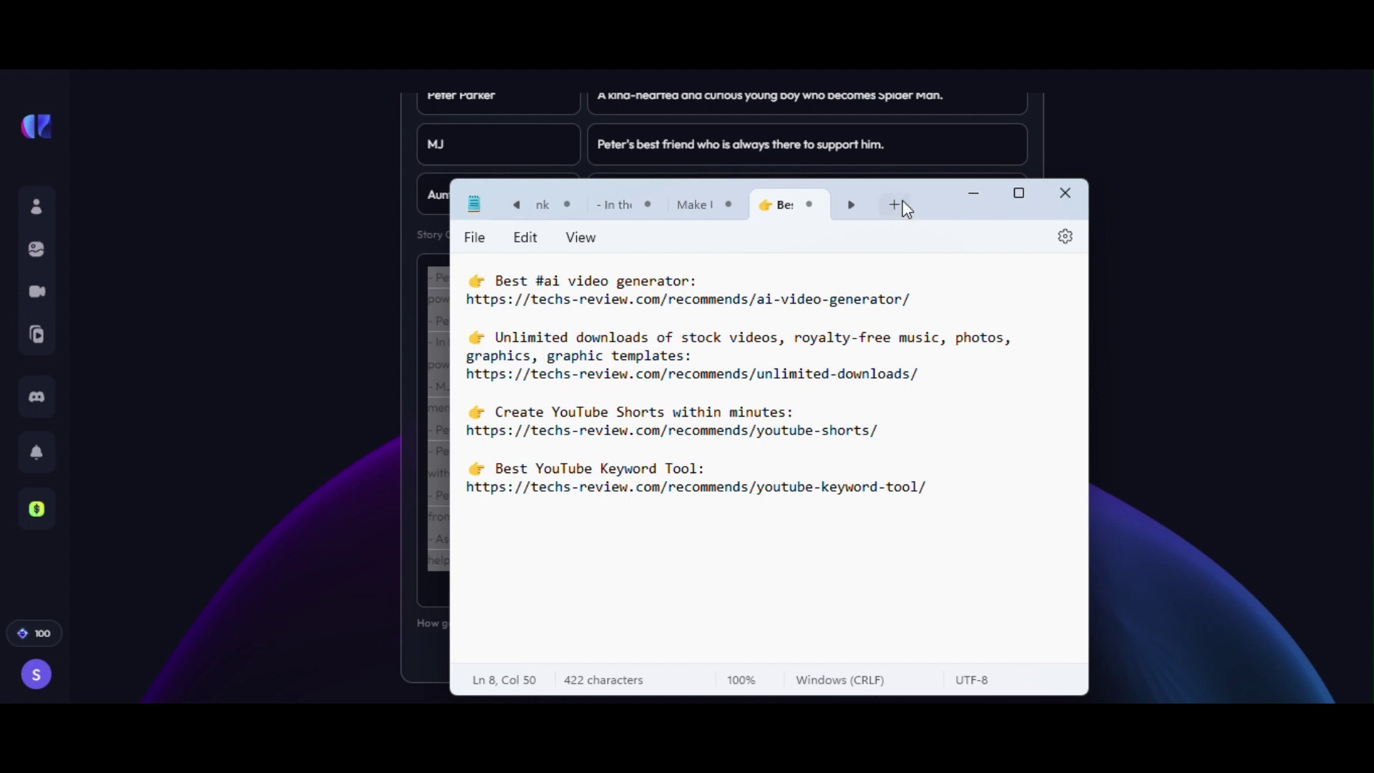
Paste the outline into a new Notepad tab, then paste it back into Artflow's Story Outline.
click(899, 202)
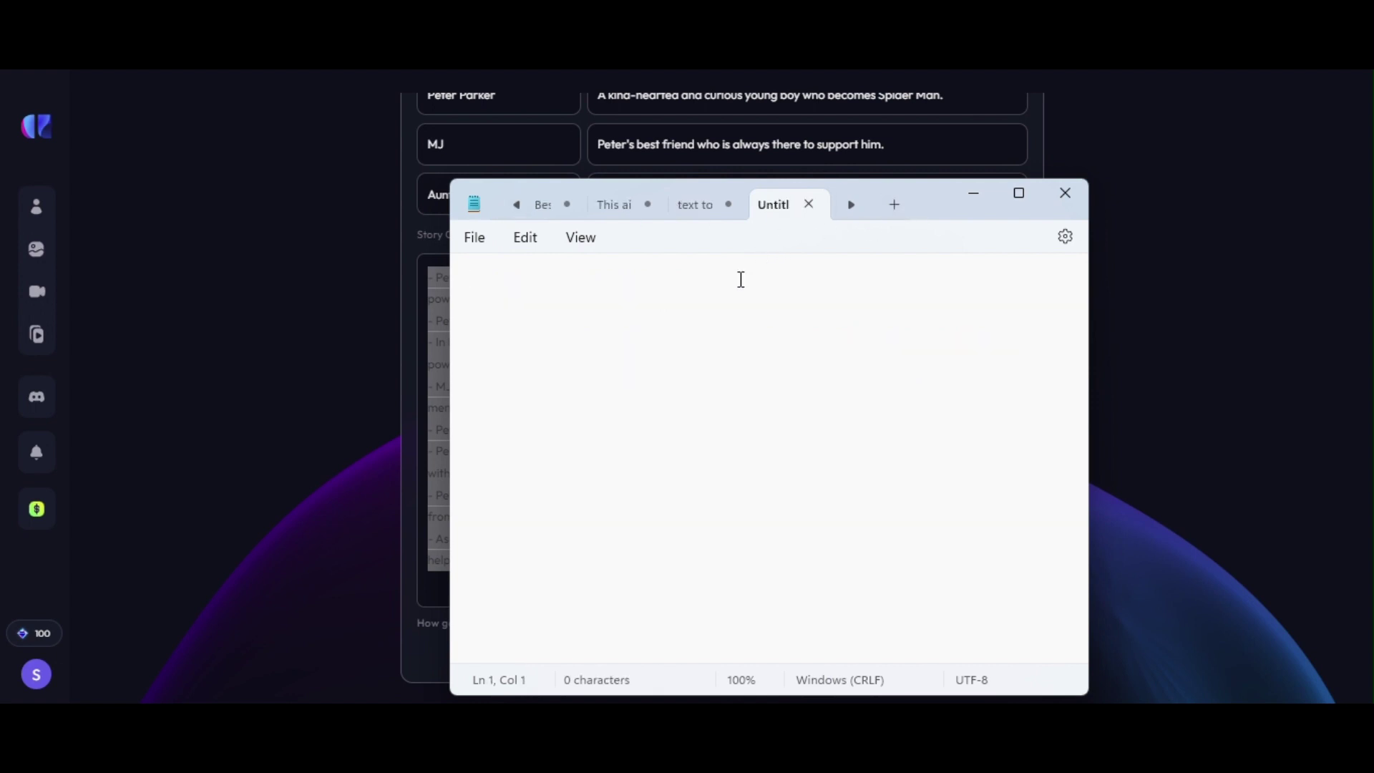
key(ctrl+v)
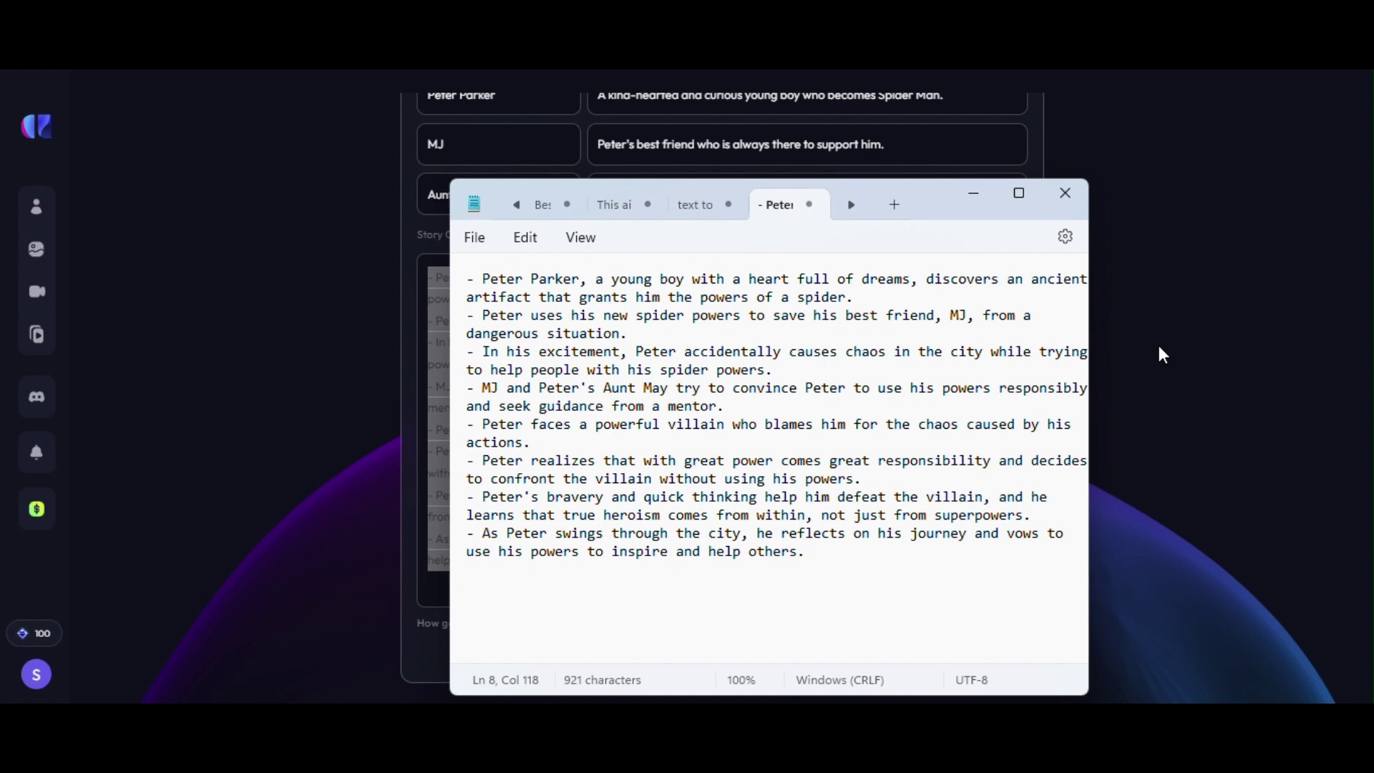
key(alt+Tab)
key(ctrl+v)
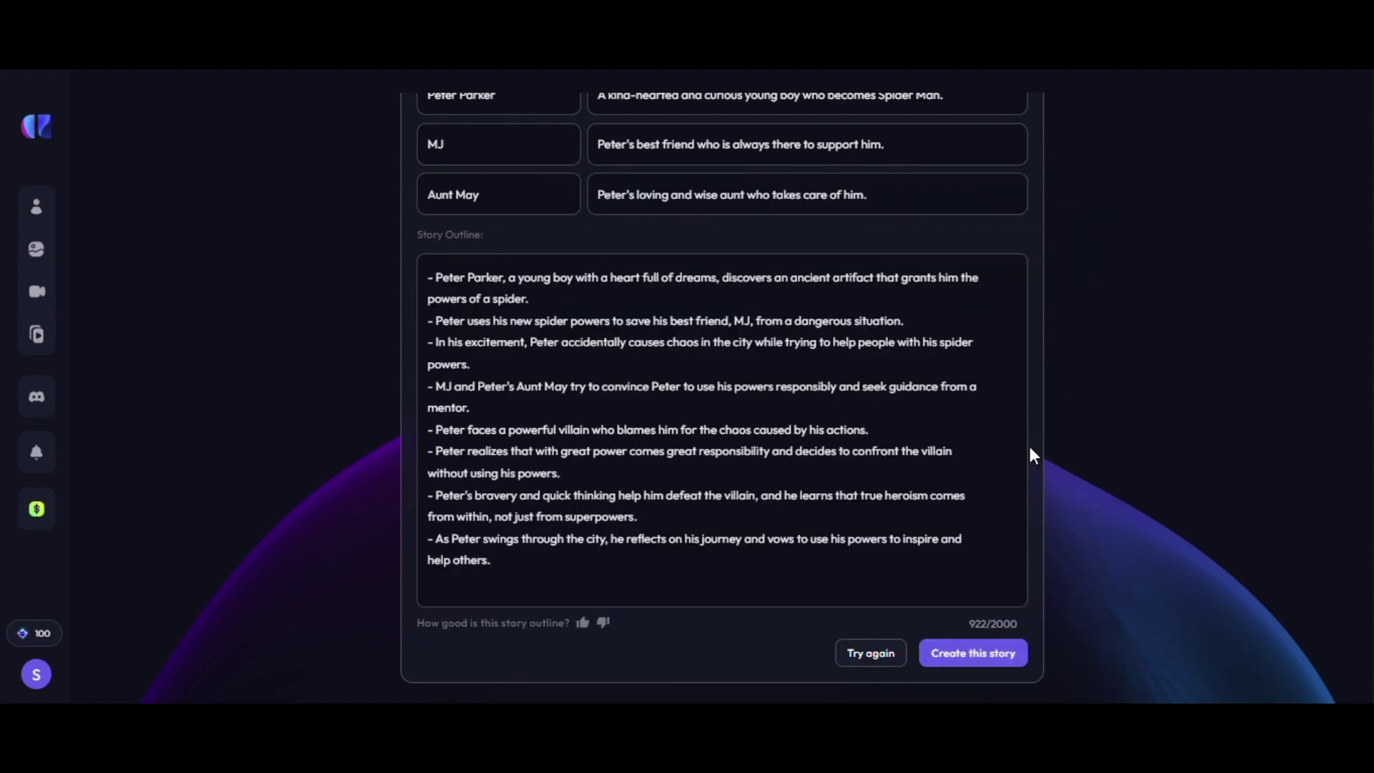
Create the story with a video format and Fantasy style, then generate the characters.
click(974, 672)
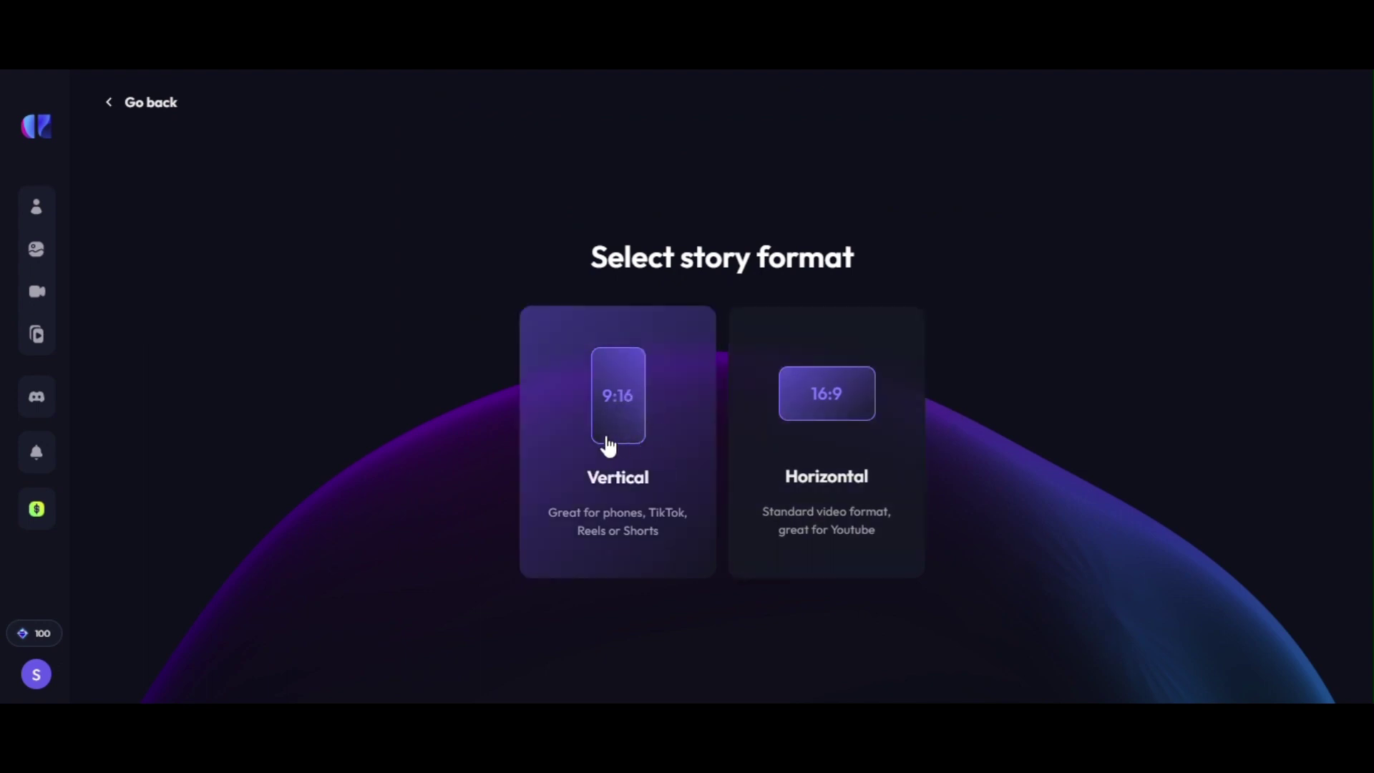
click(839, 413)
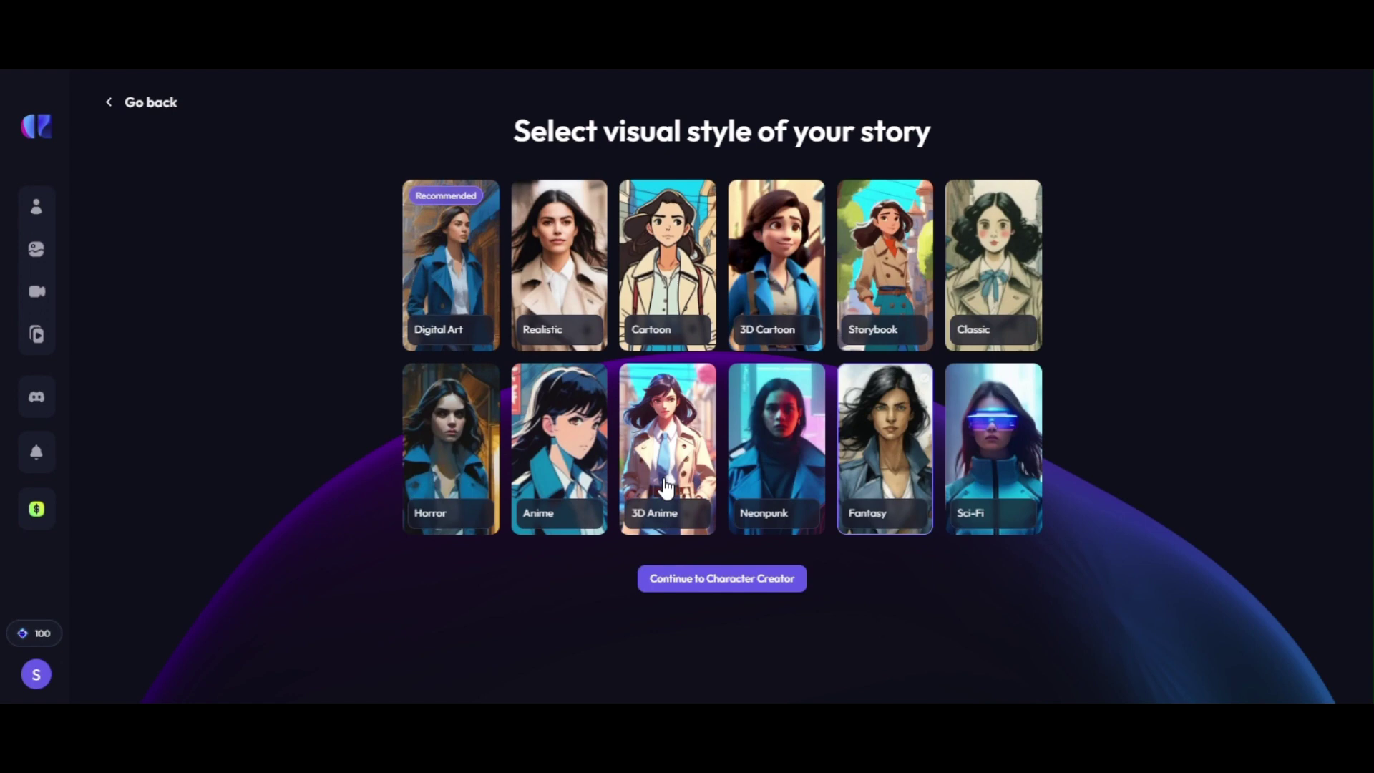
click(869, 485)
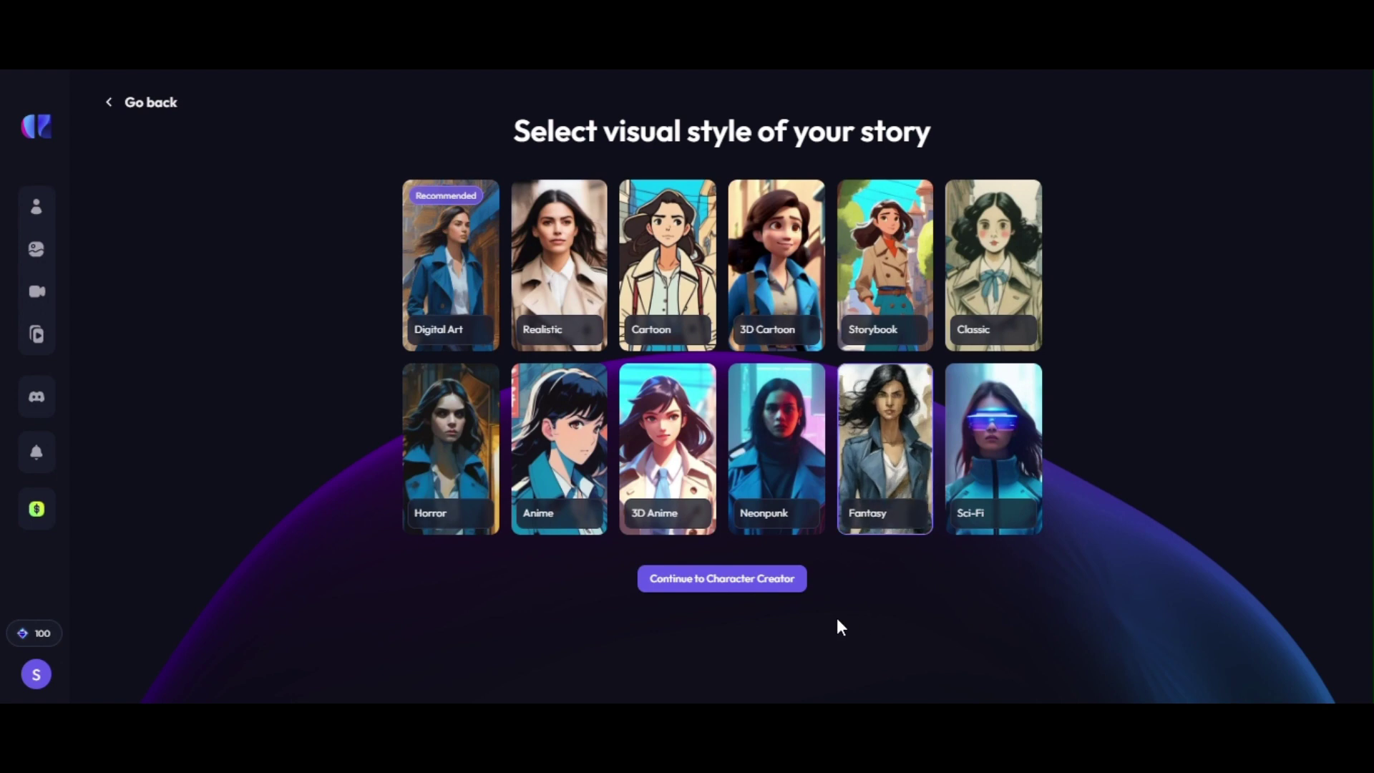
click(673, 585)
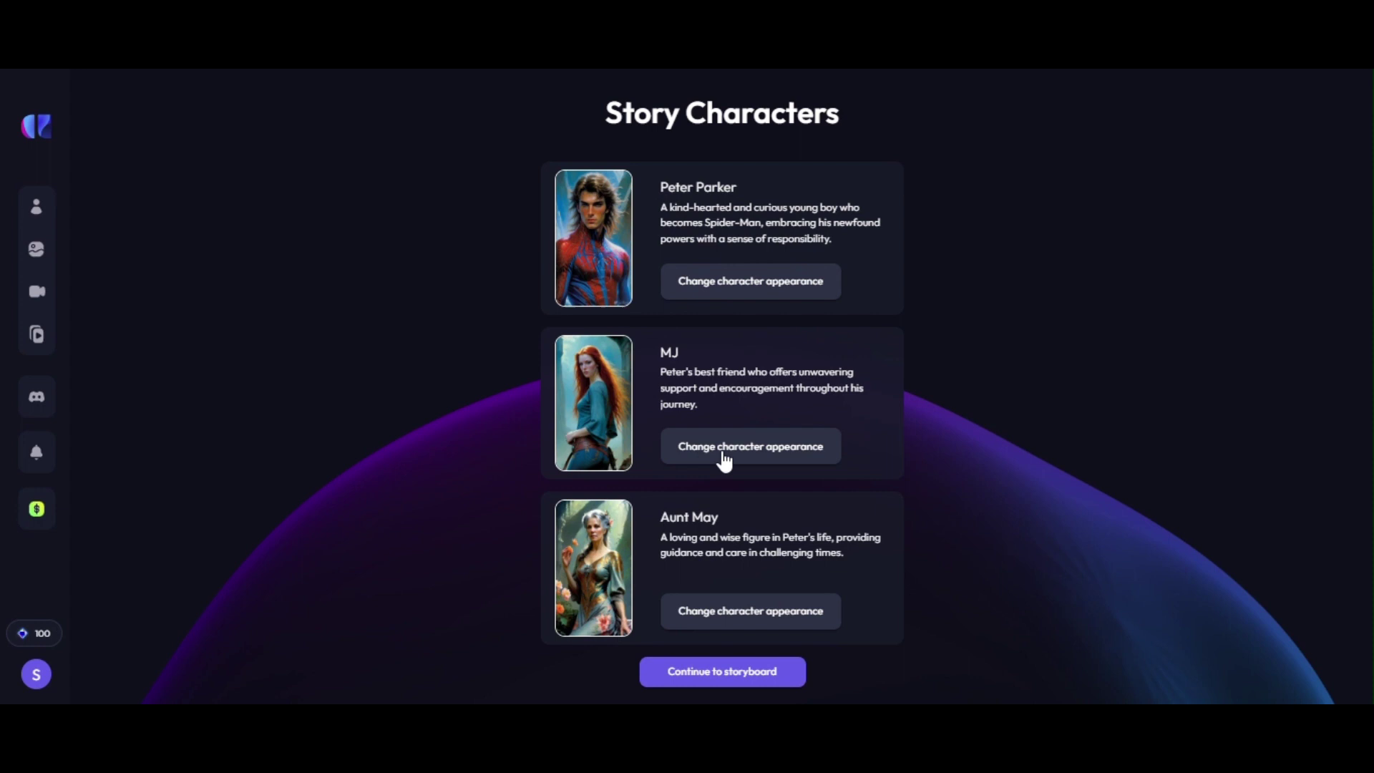
Confirm Peter Parker's existing character image and continue to the storyboard.
click(747, 300)
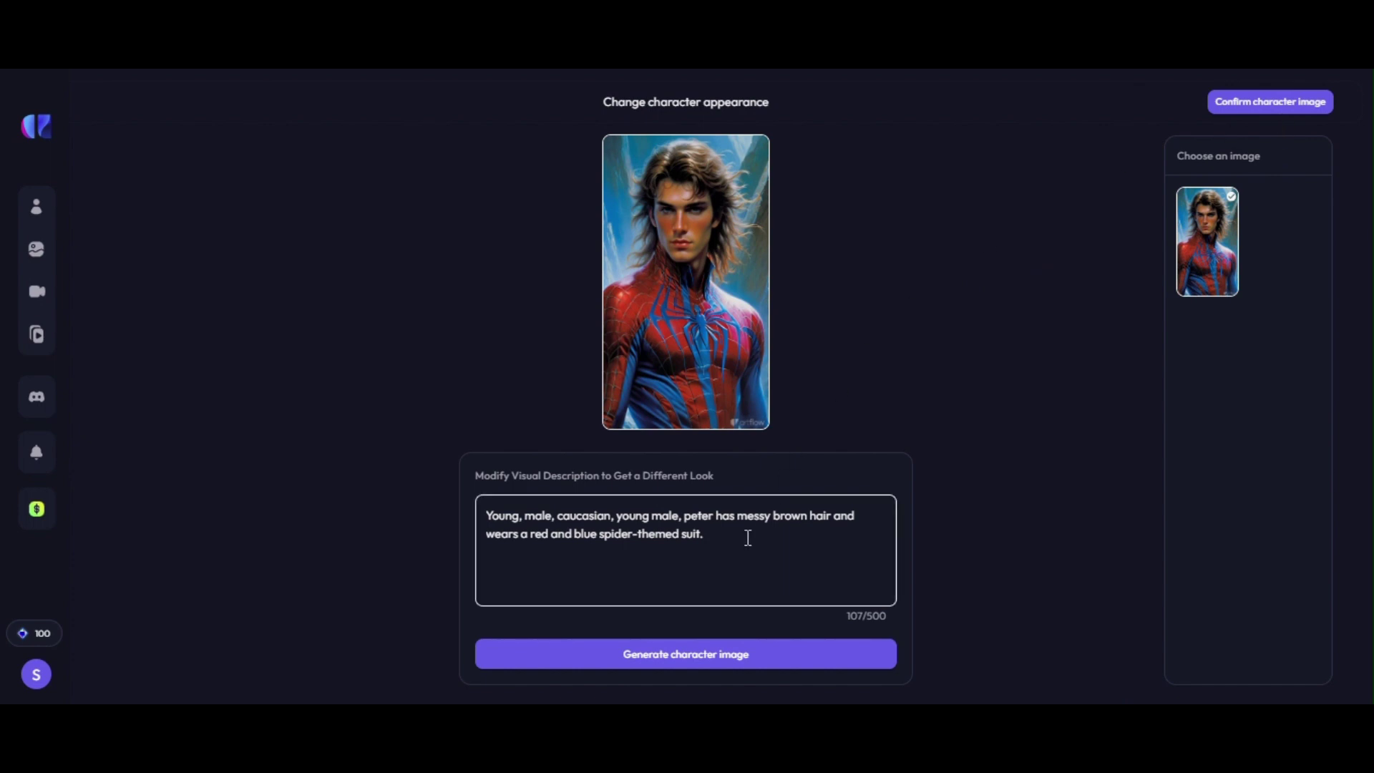
drag(745, 537, 410, 466)
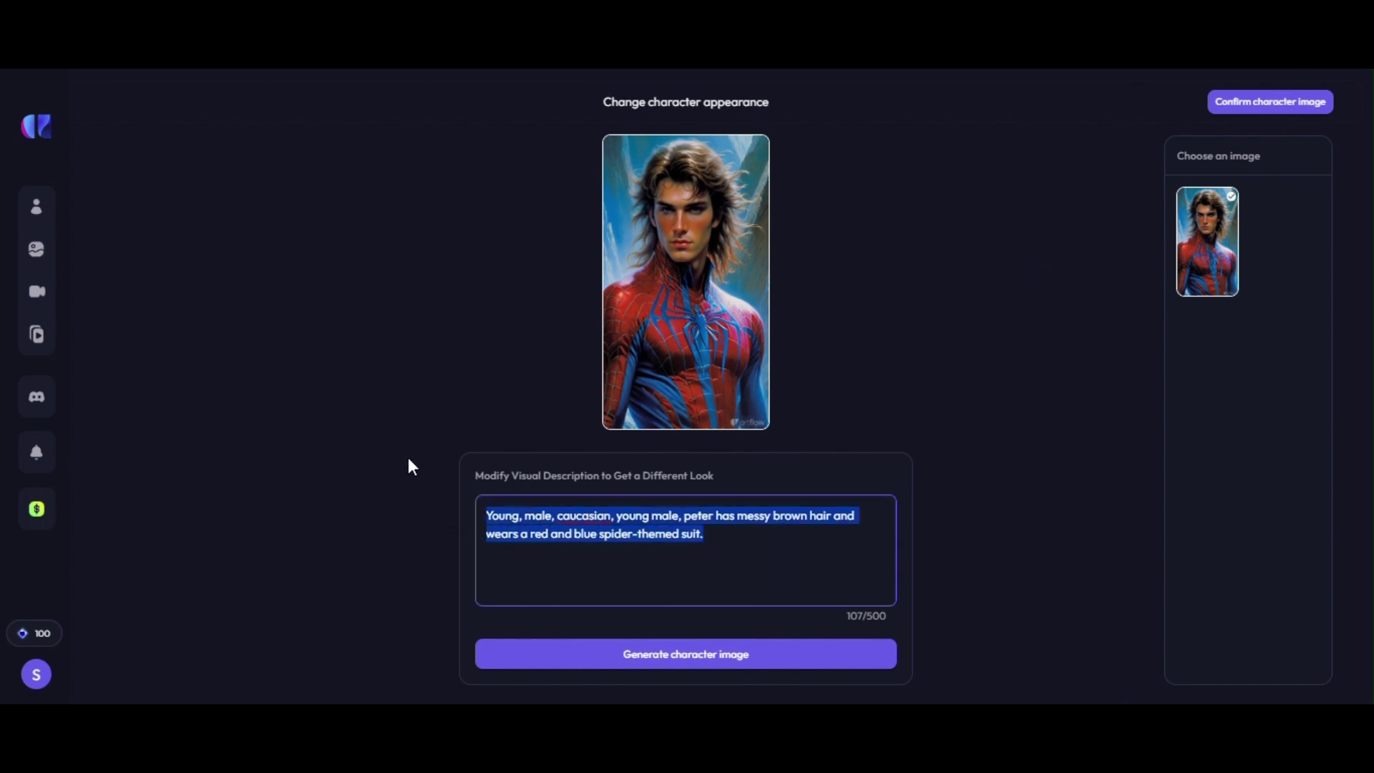
click(1226, 254)
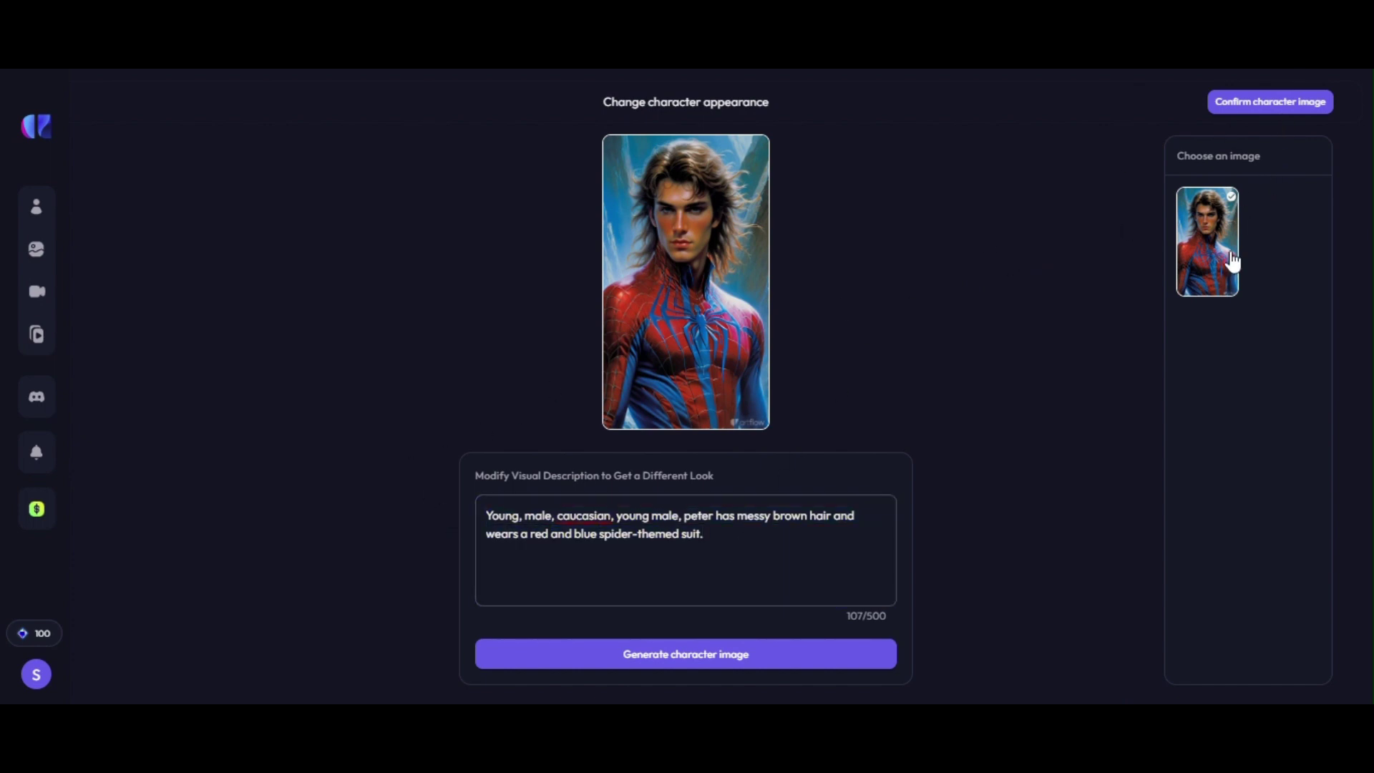
click(1220, 111)
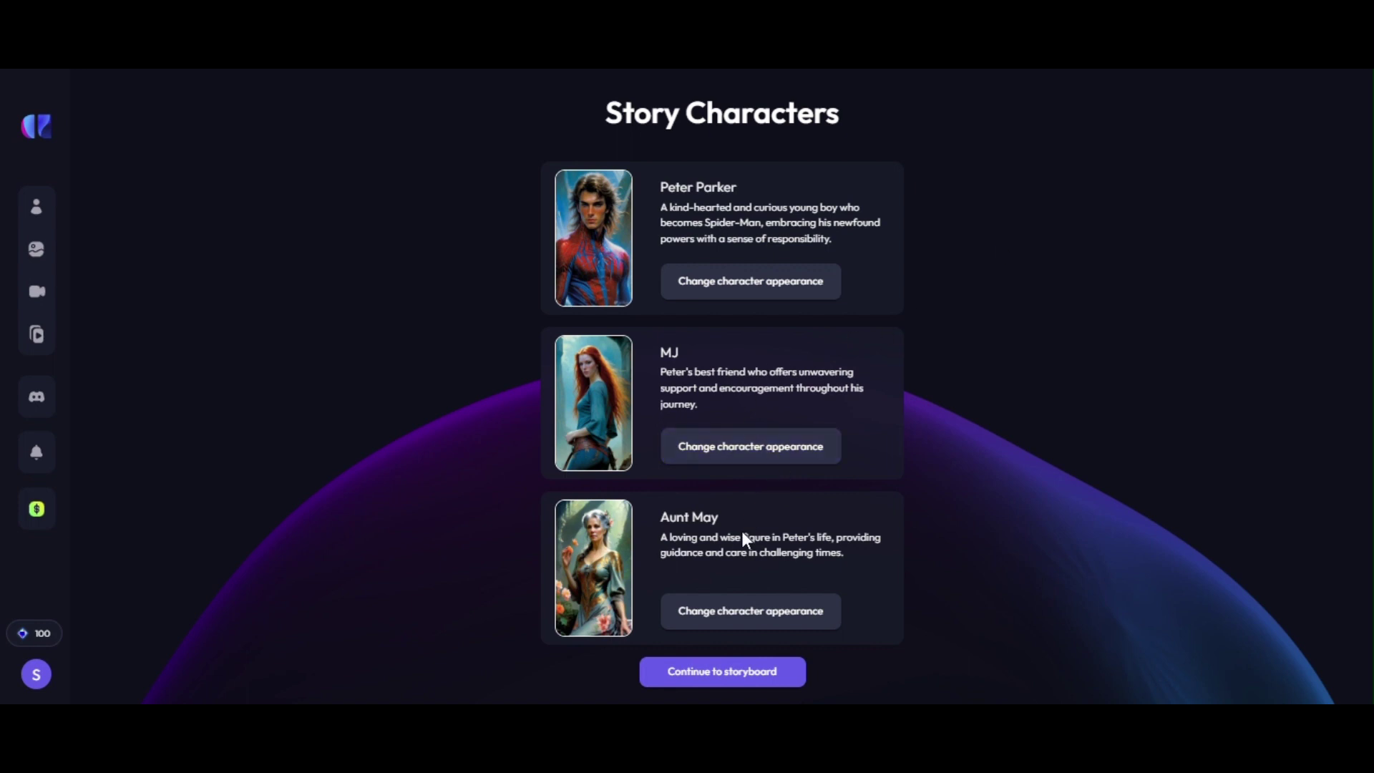
click(741, 684)
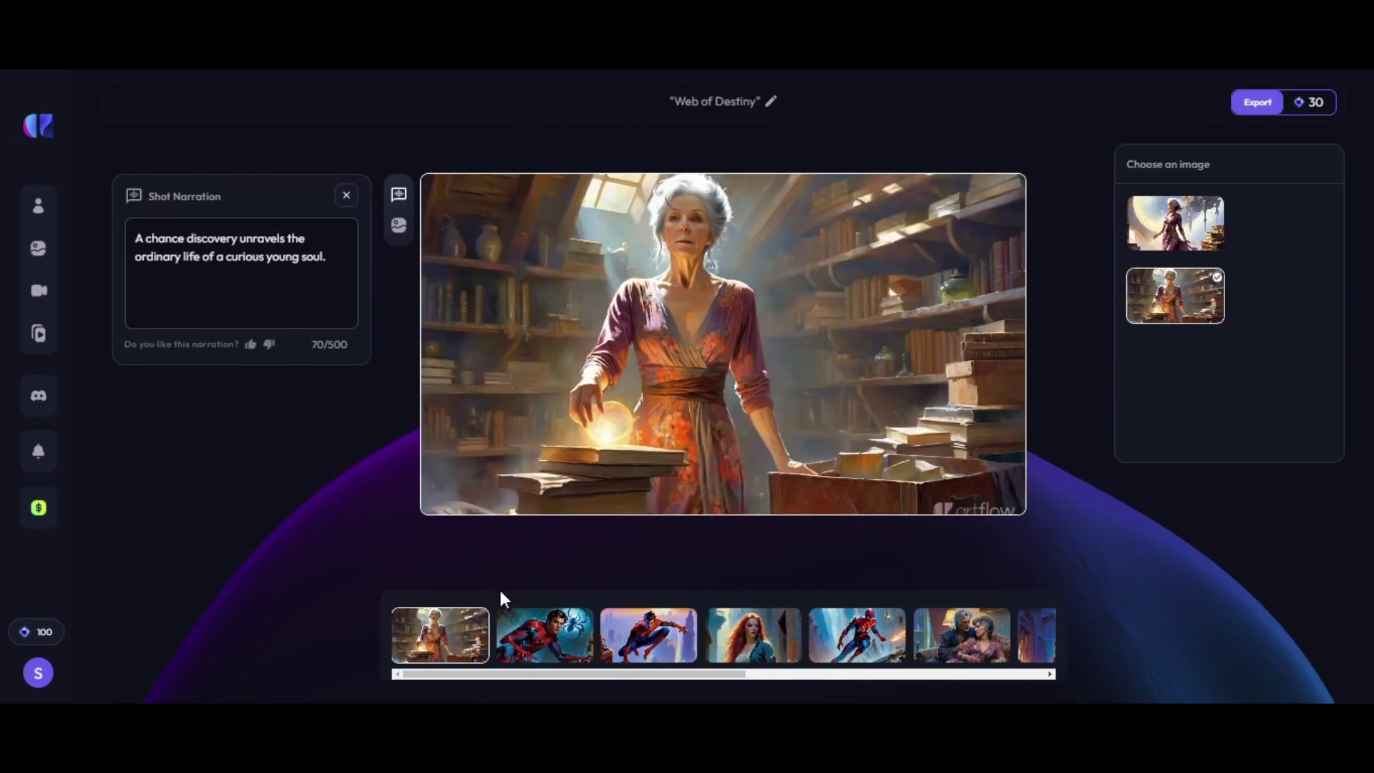
Step through every Web of Destiny shot, from Spider-Man over the city to the redhead, reading each narration.
click(544, 633)
click(648, 636)
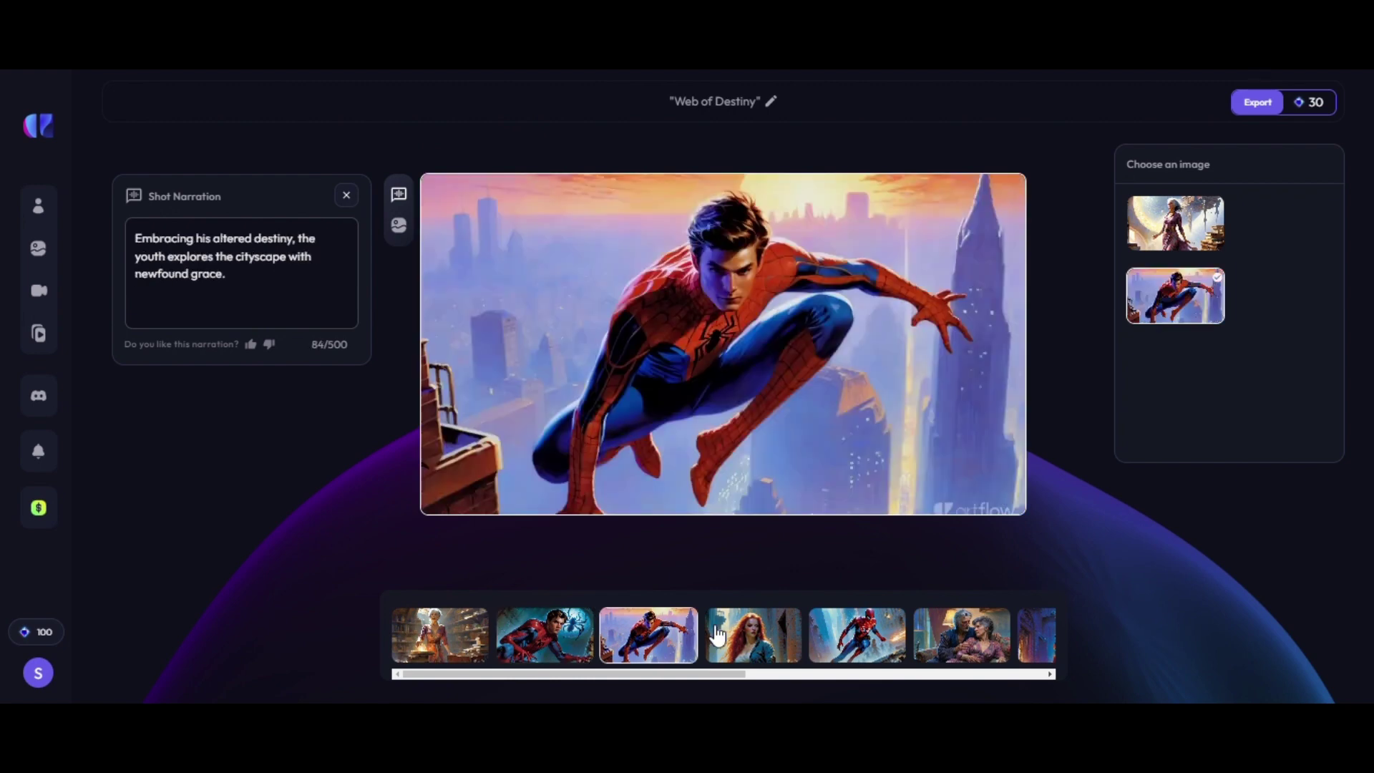
click(718, 633)
click(841, 637)
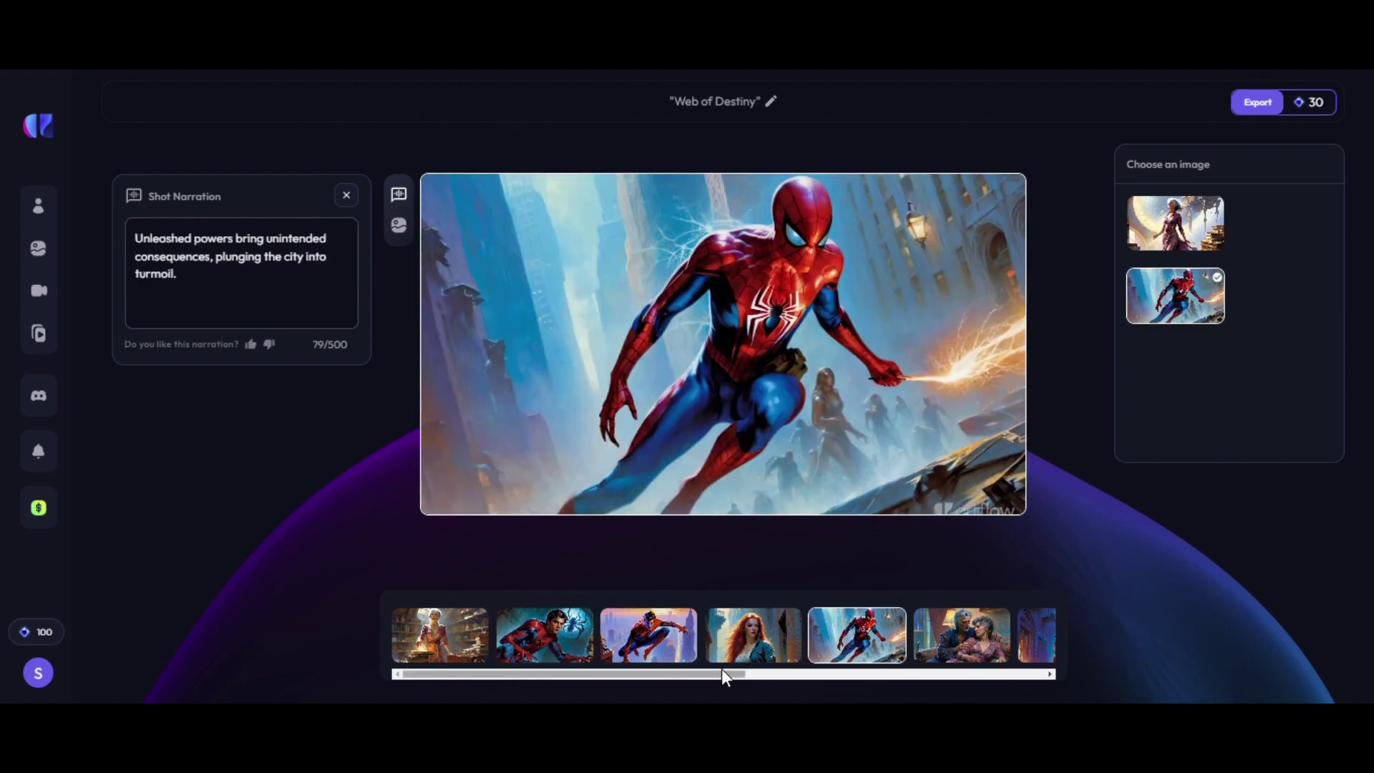
drag(719, 676, 794, 677)
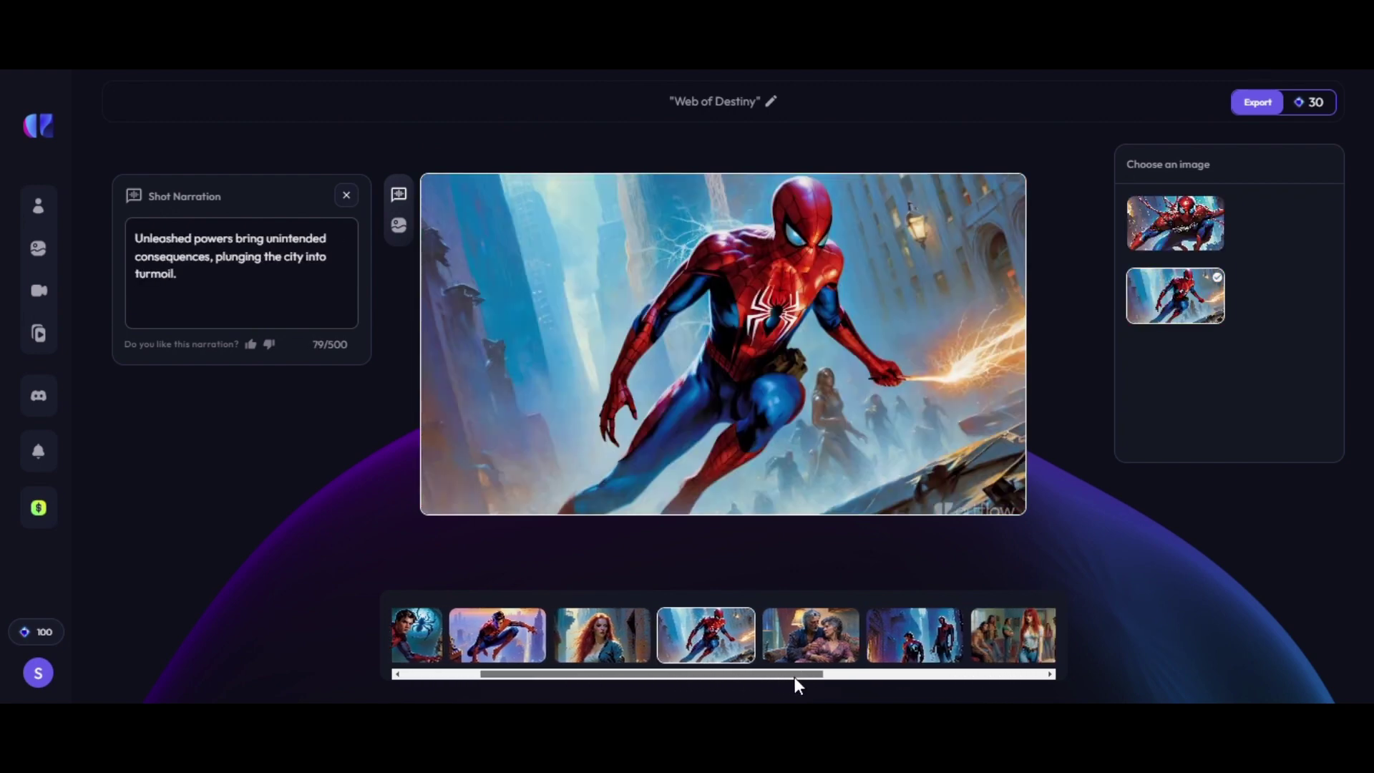
click(802, 643)
click(922, 639)
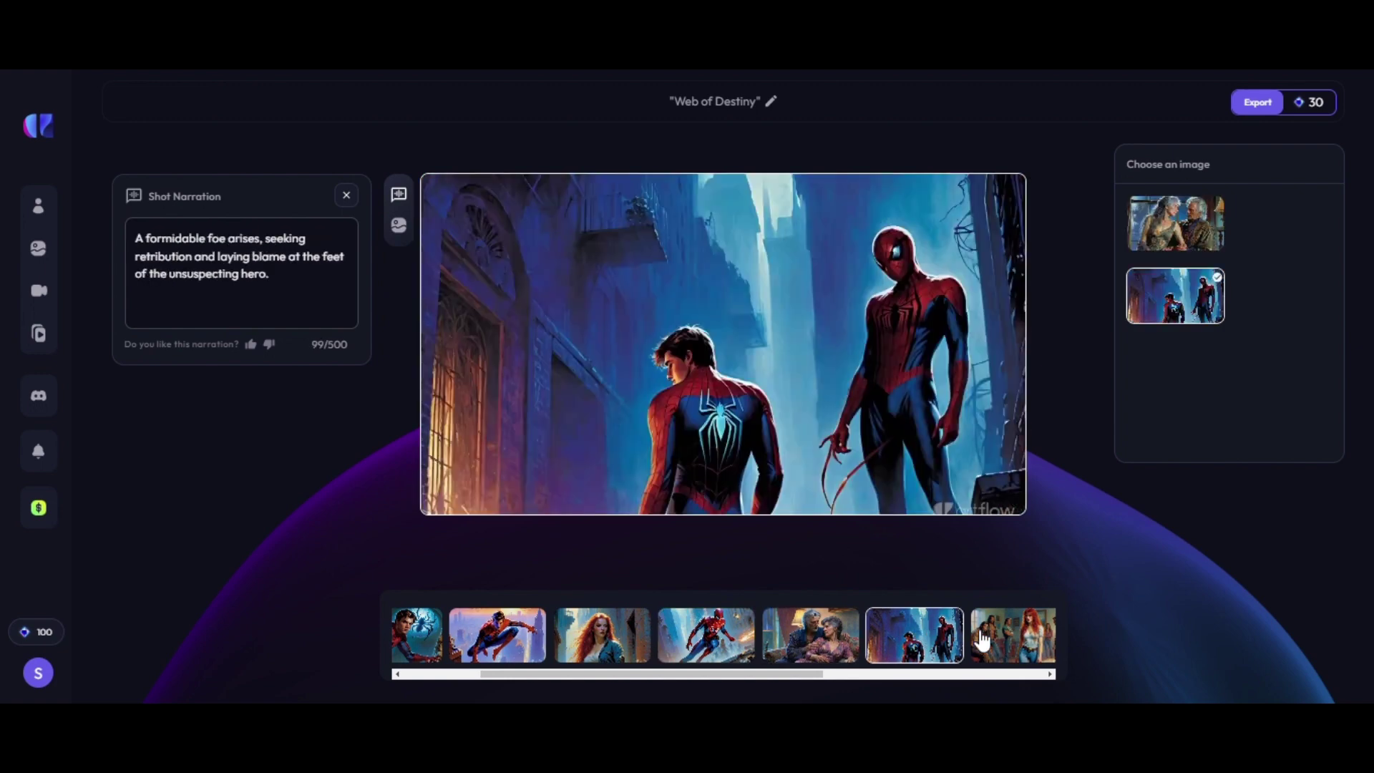
click(1004, 637)
drag(668, 673, 821, 672)
click(835, 639)
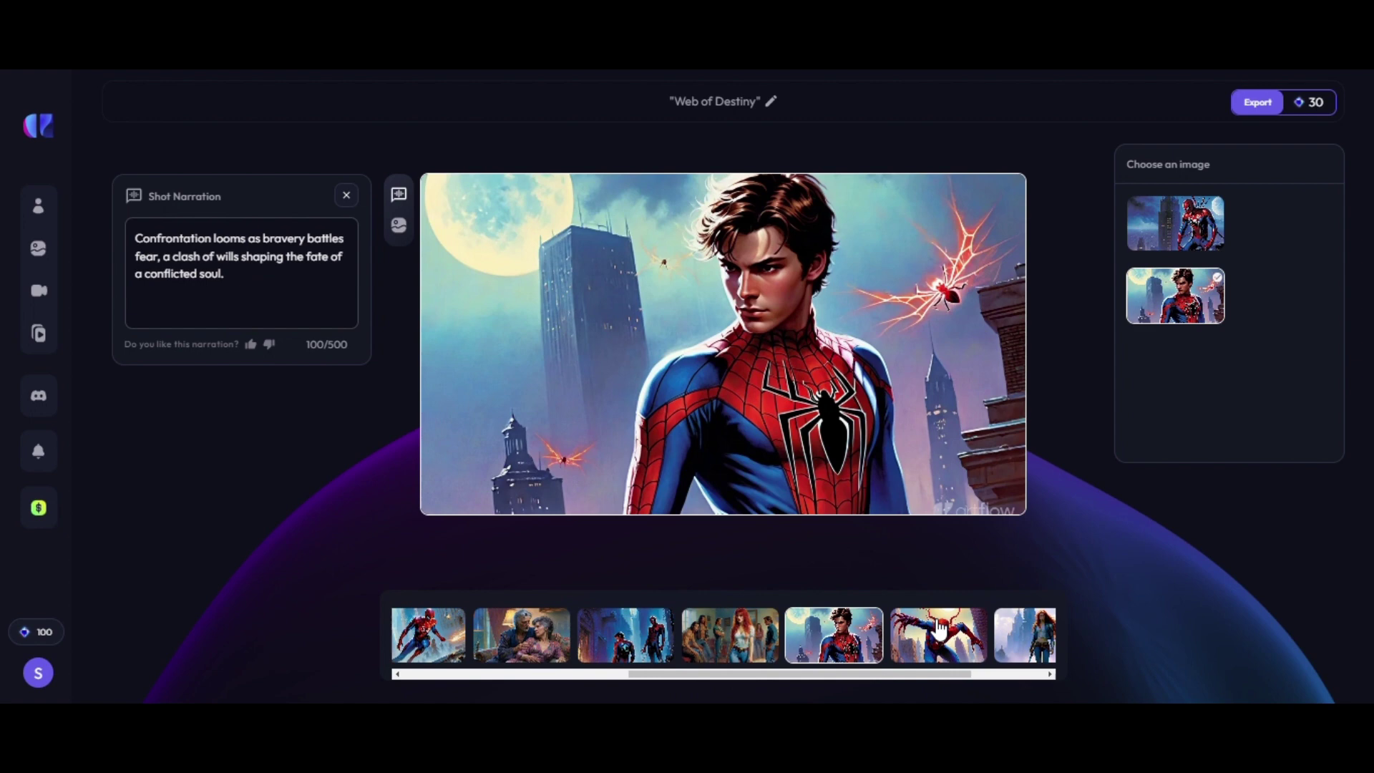
click(942, 630)
click(1022, 635)
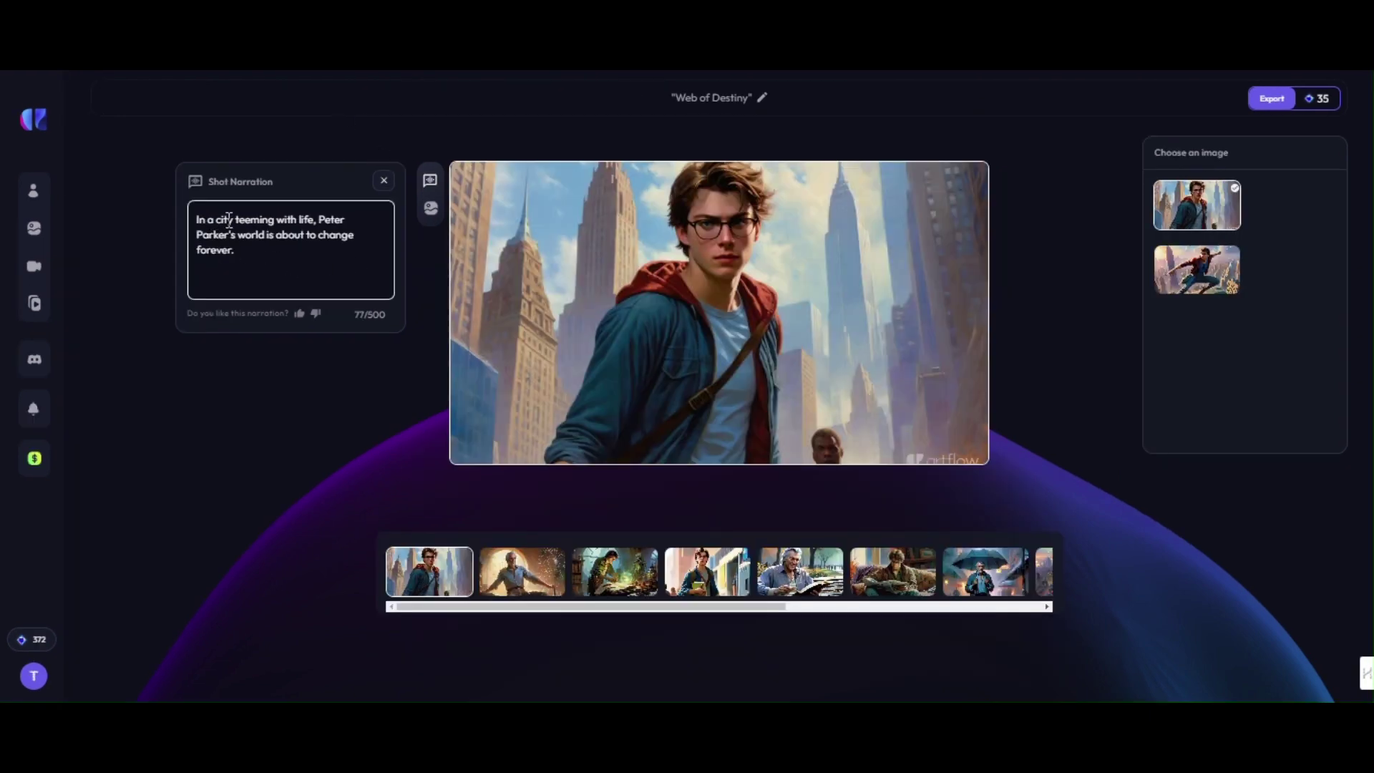
Browse the filmstrip shots from the old man with spider web to the final rooftop shot.
click(509, 589)
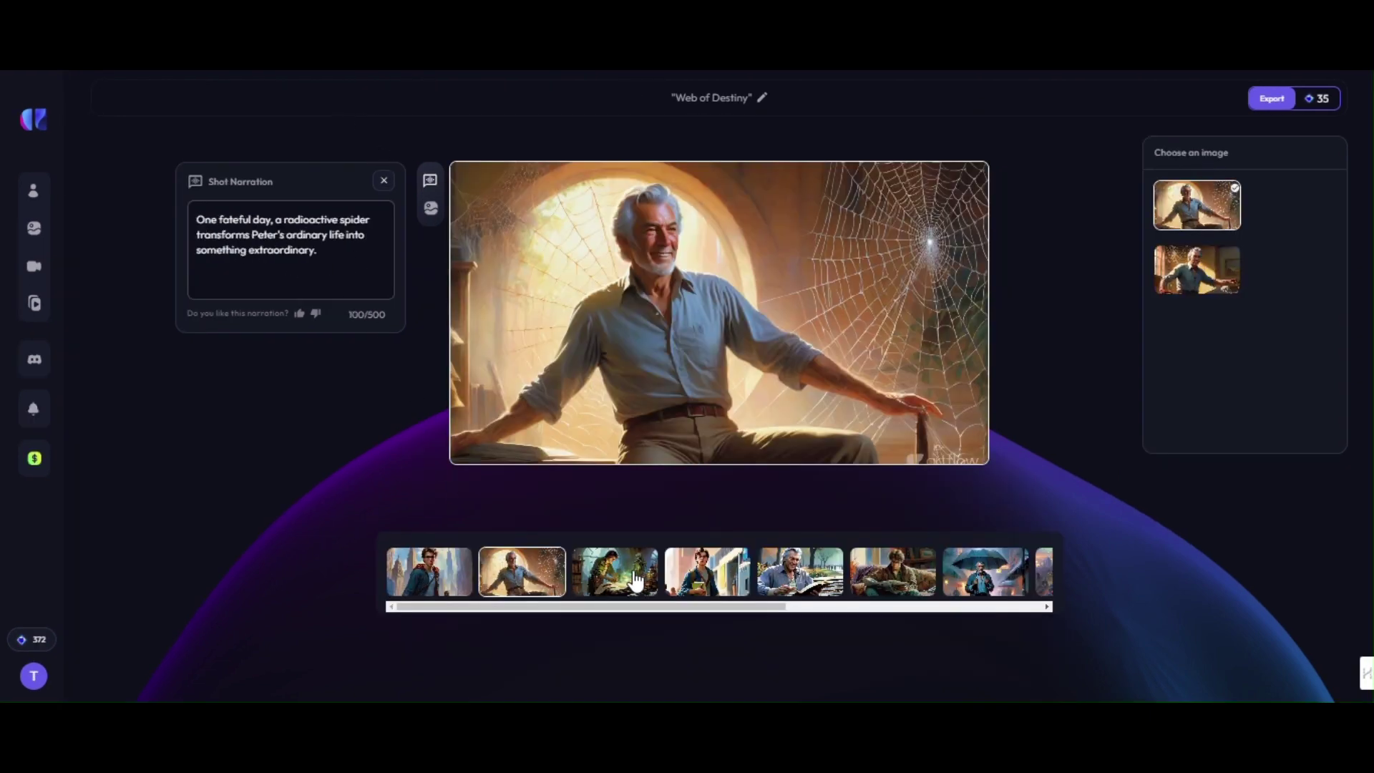
click(636, 581)
click(709, 581)
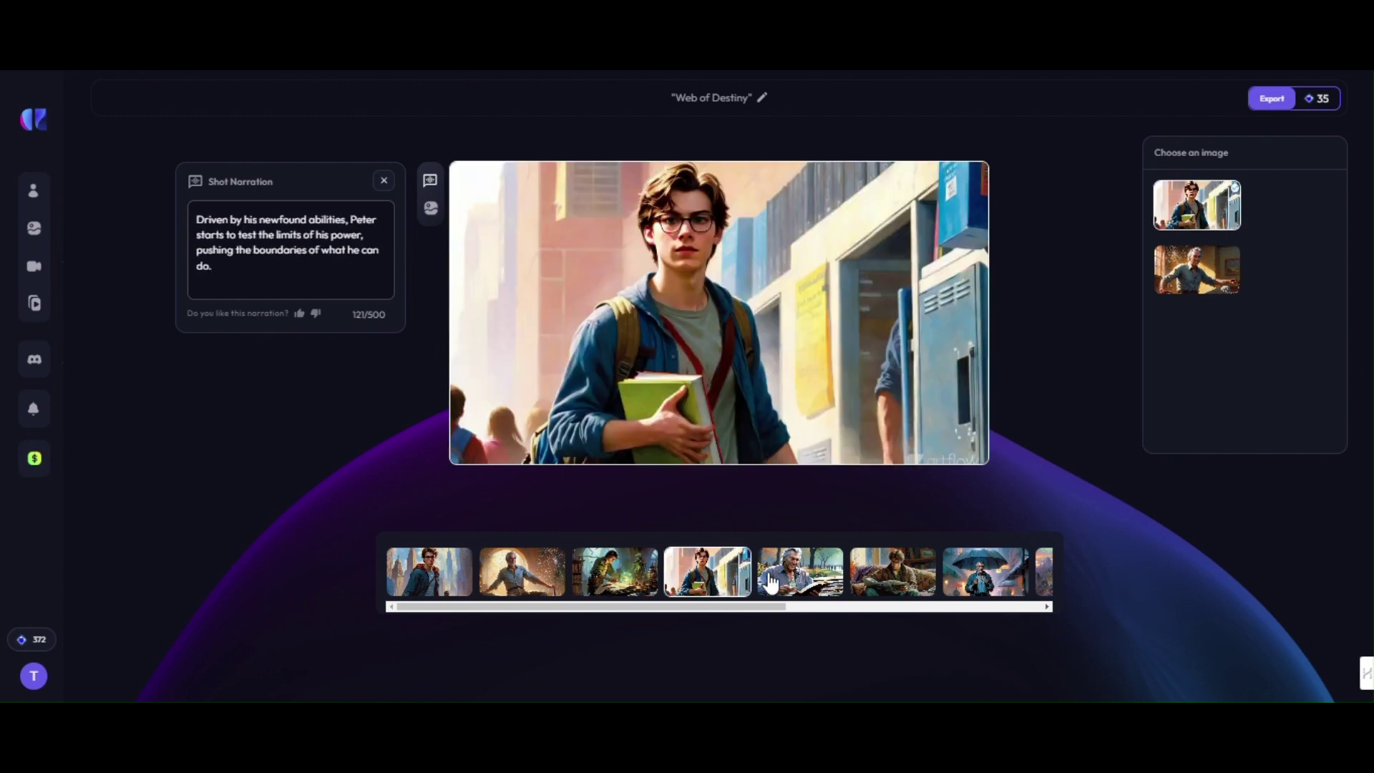
click(816, 583)
click(917, 583)
click(967, 580)
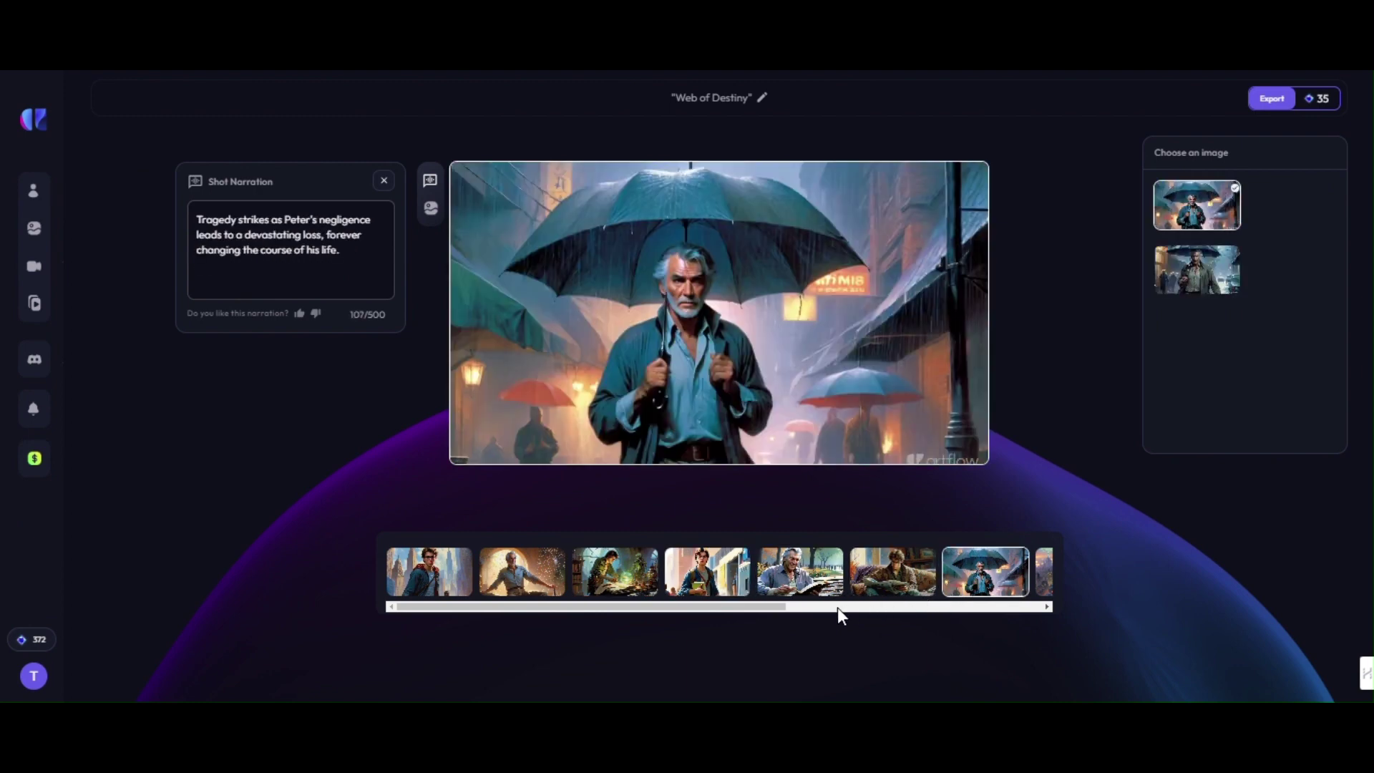
drag(751, 607, 870, 607)
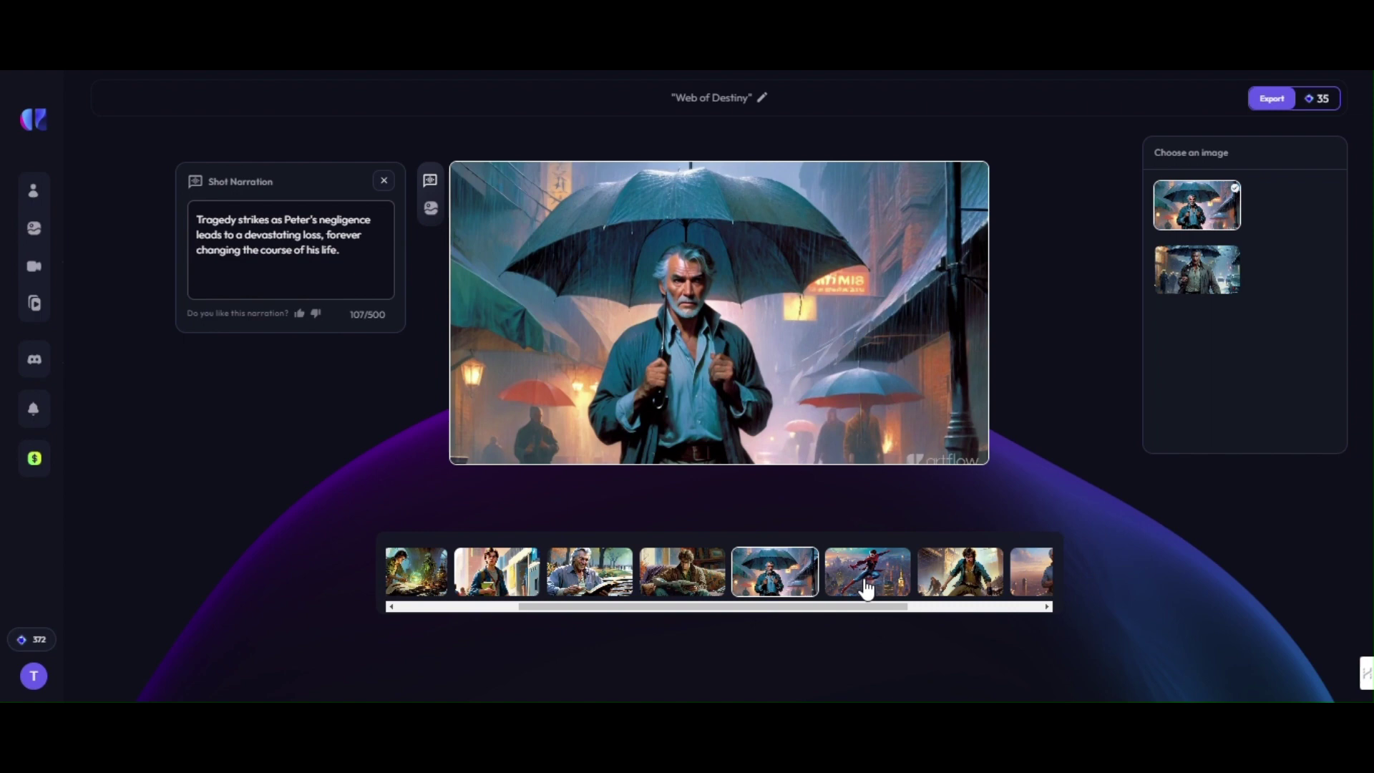
click(867, 583)
click(930, 586)
drag(759, 607, 888, 607)
click(853, 591)
click(924, 581)
click(1002, 583)
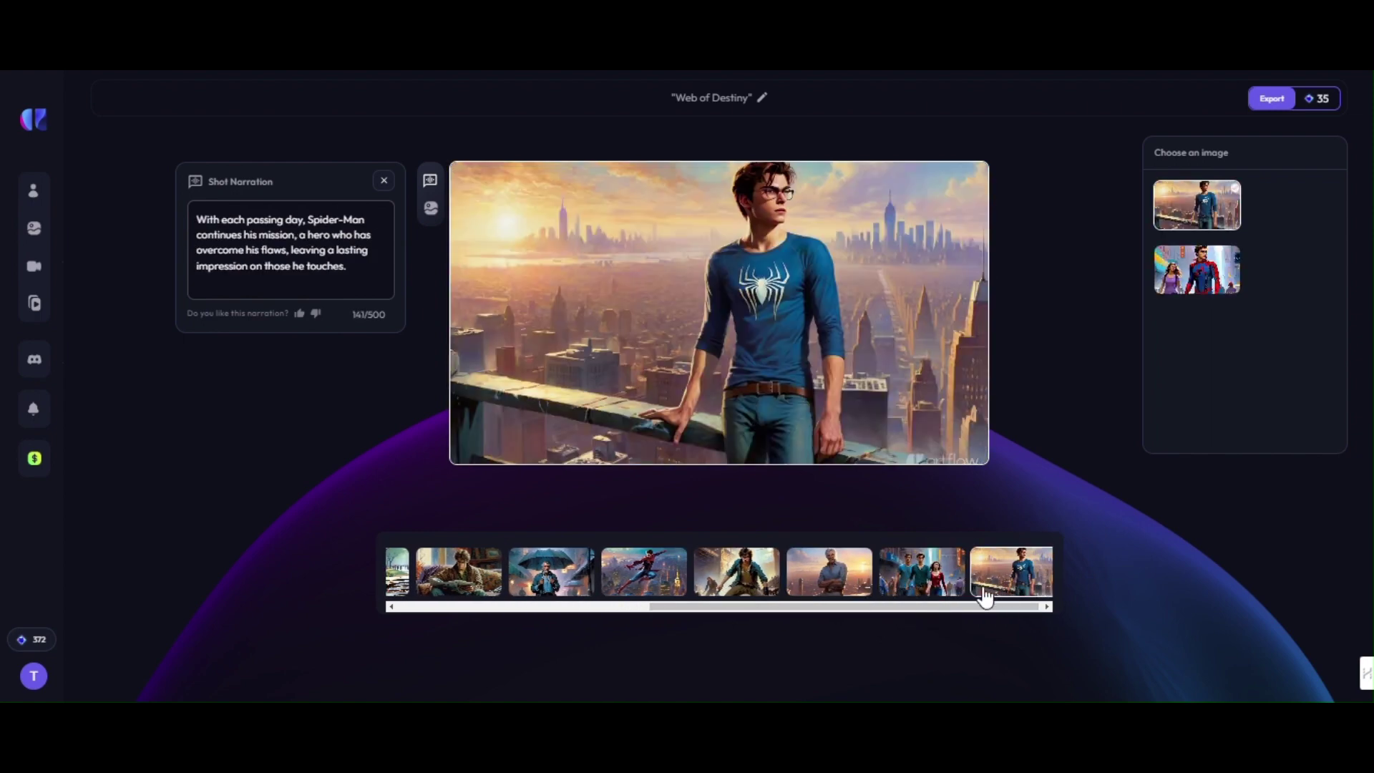
drag(823, 608, 919, 605)
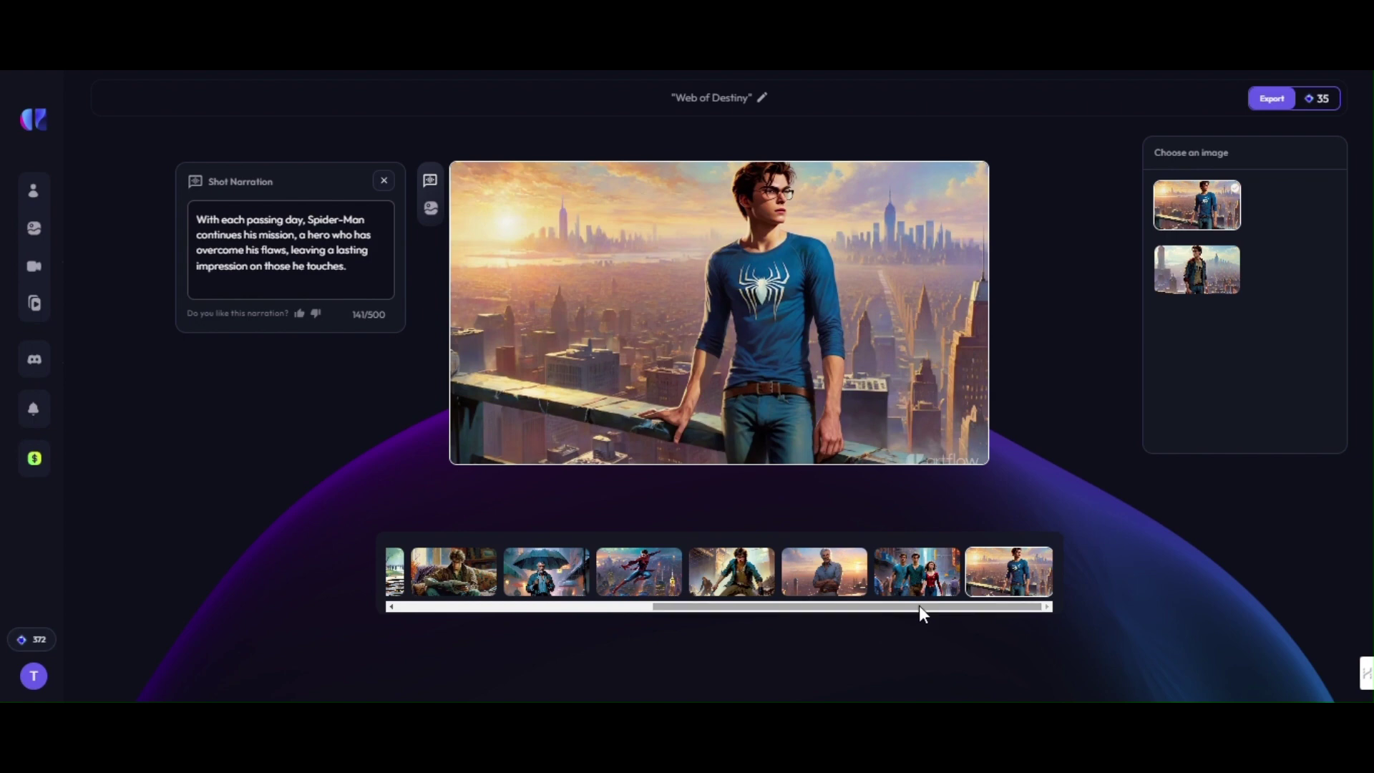
Switch the final rooftop shot to the alternate hooded-jacket image and start the export.
click(1189, 266)
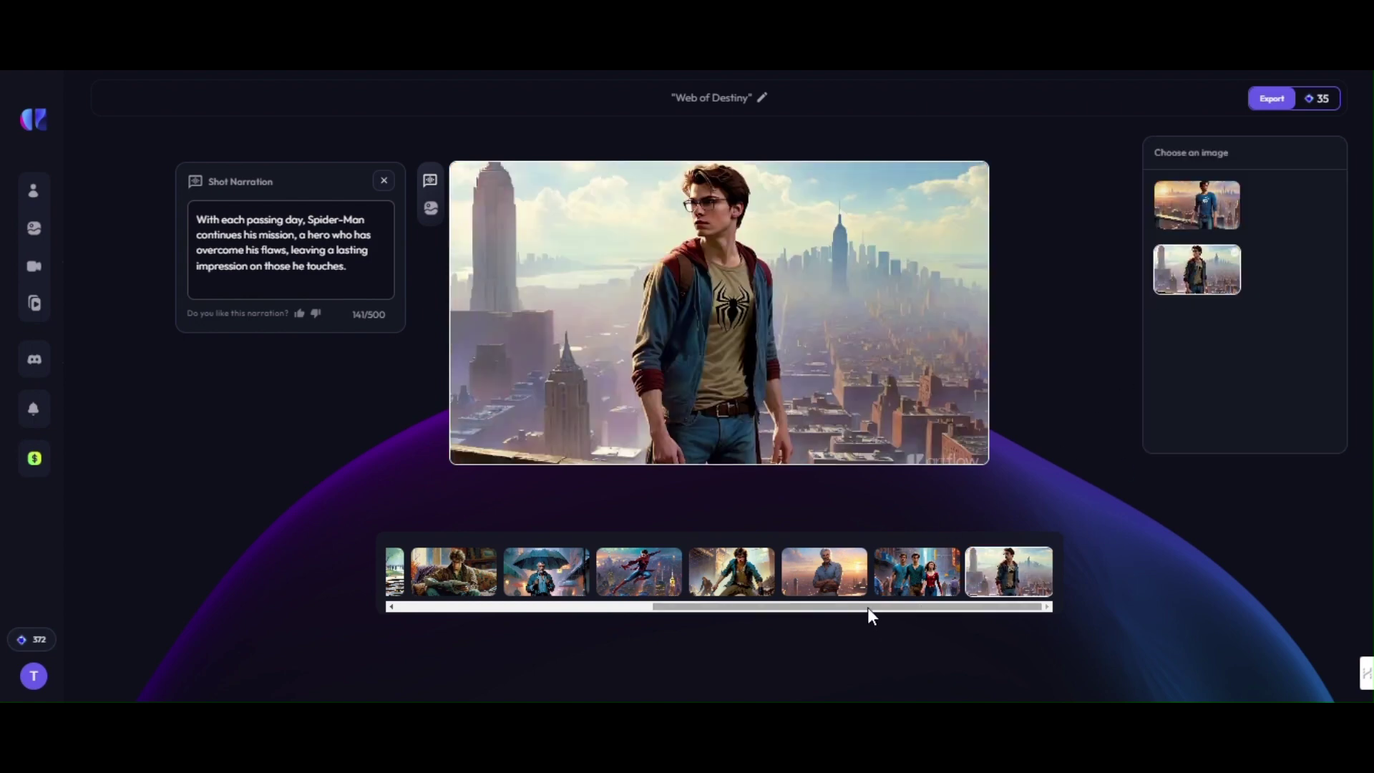
drag(867, 608, 552, 607)
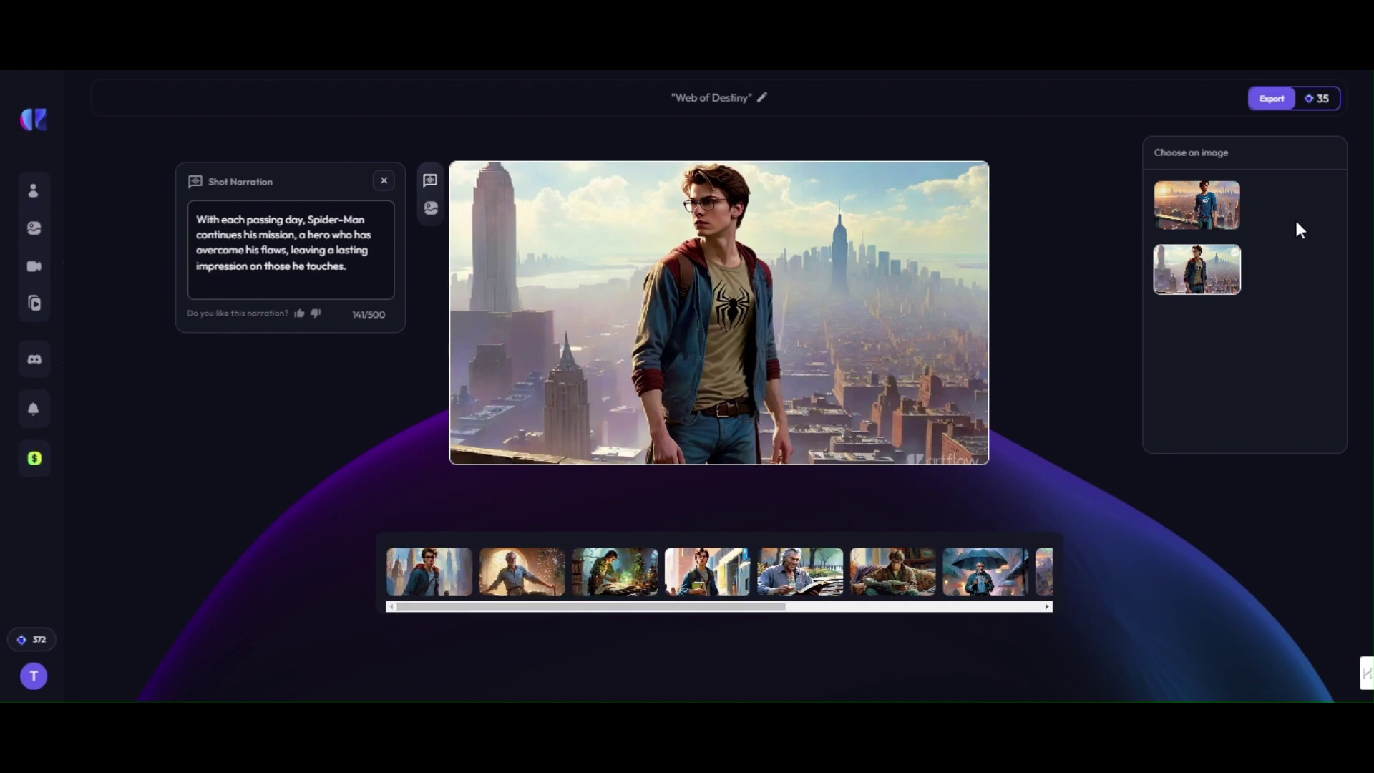
click(1273, 106)
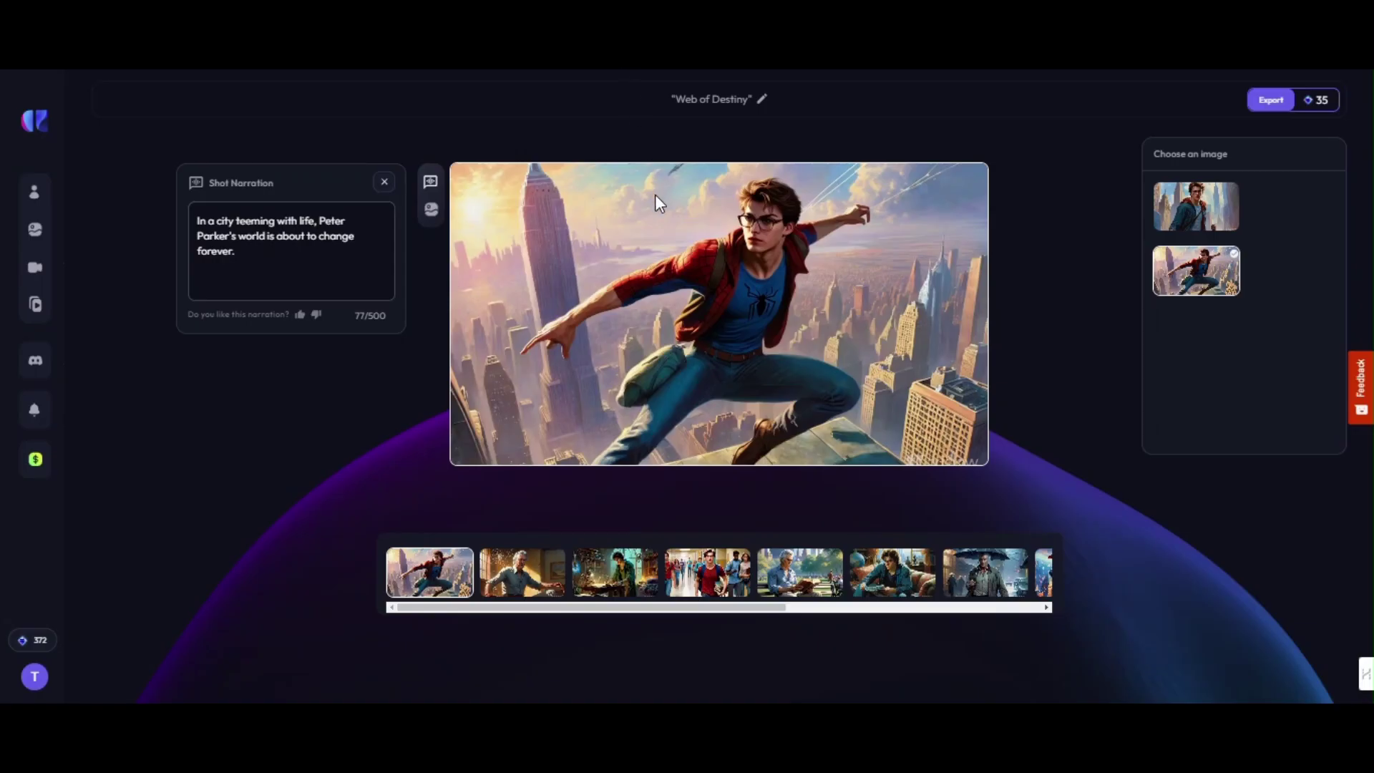
Save both generated images of the opening shot as WEBP files.
right_click(670, 259)
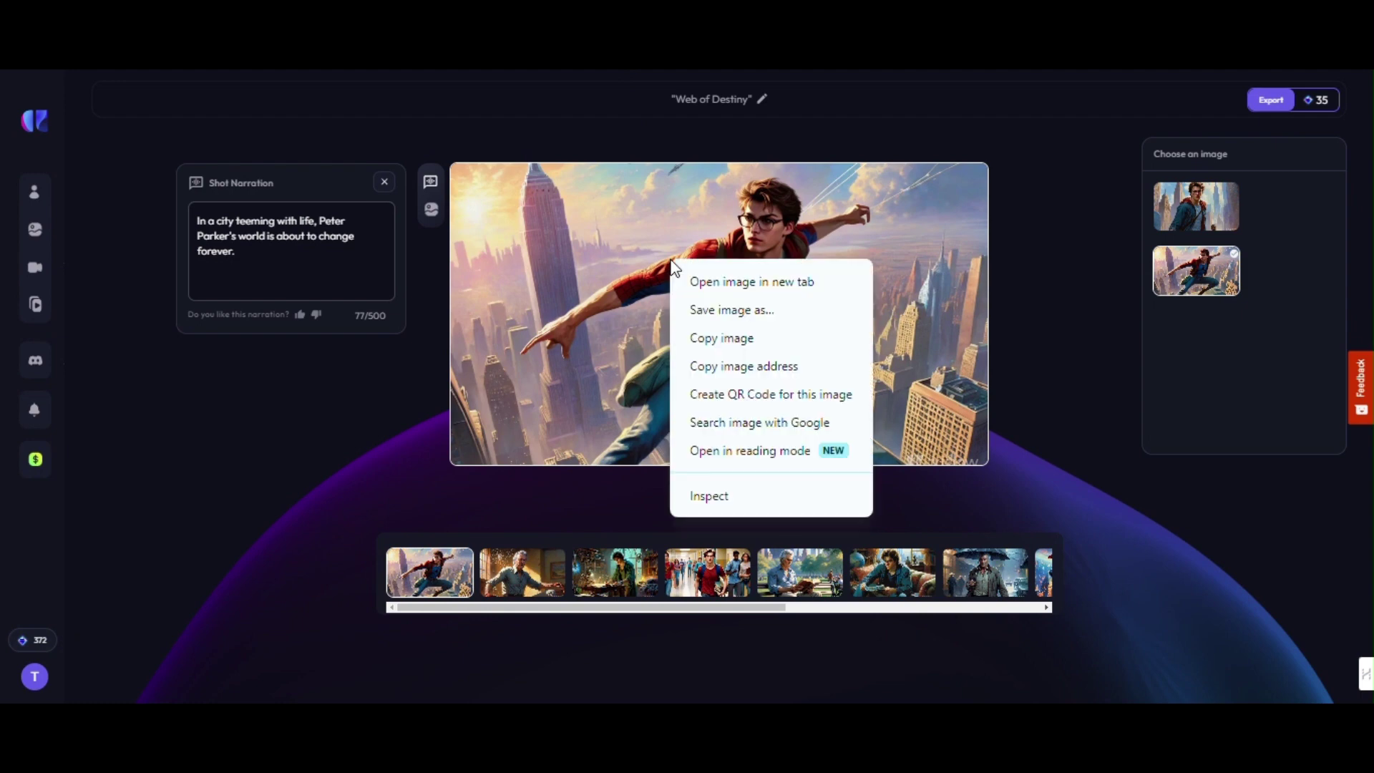
click(703, 309)
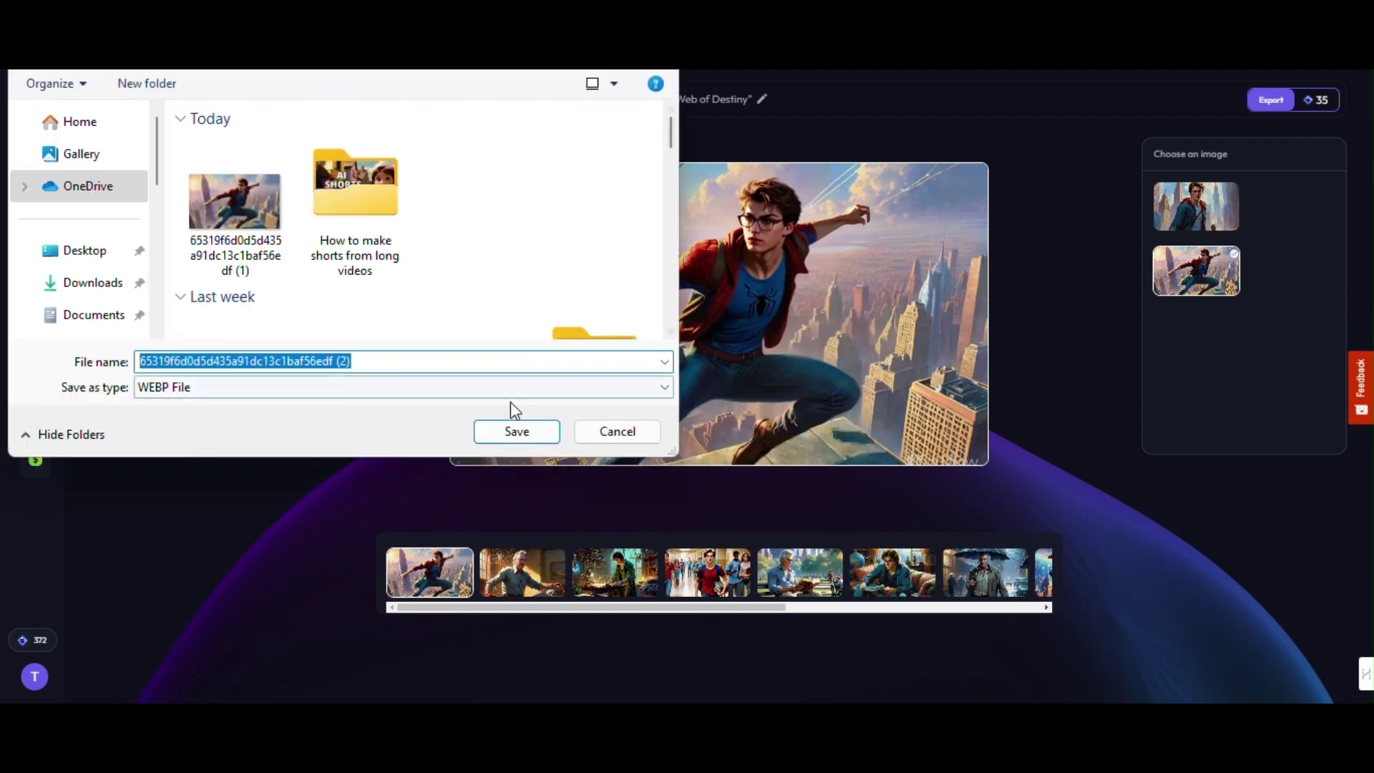
click(495, 430)
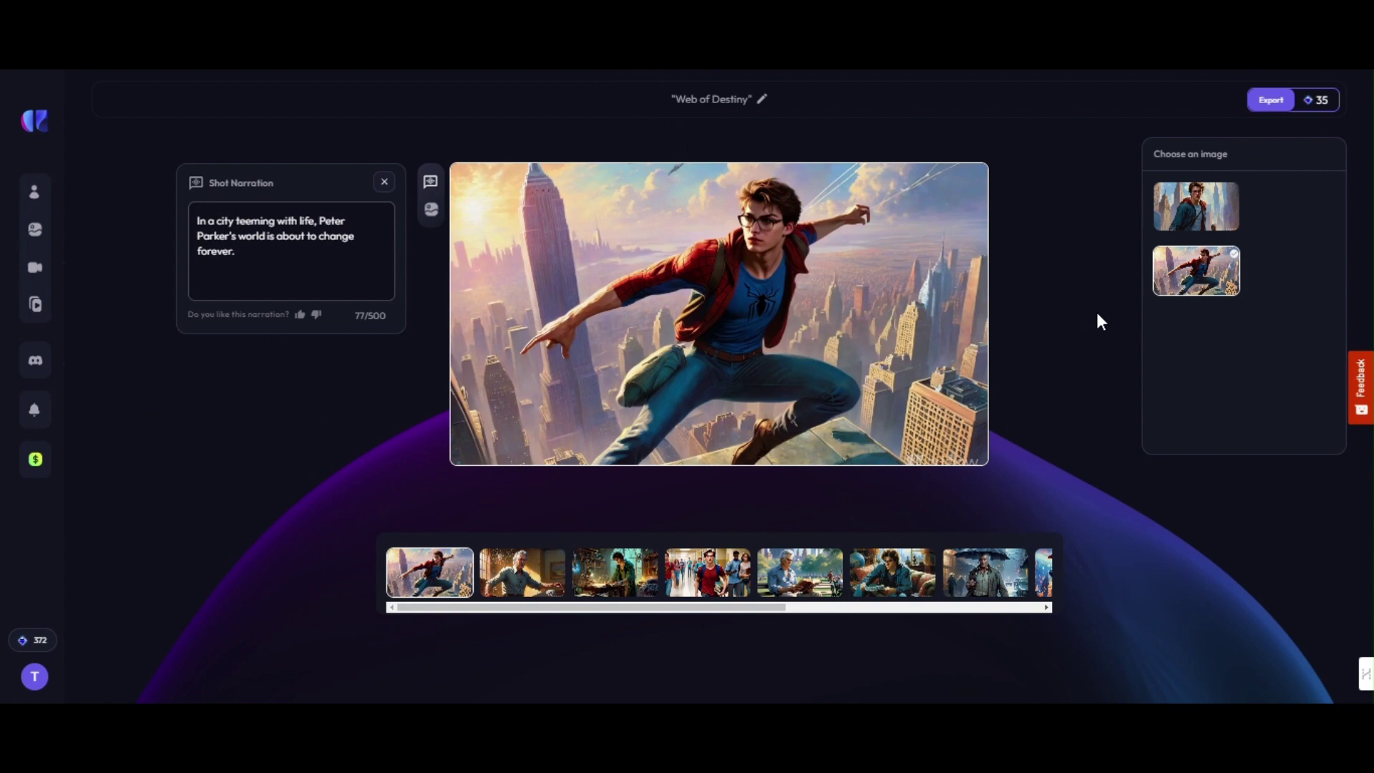
click(1174, 201)
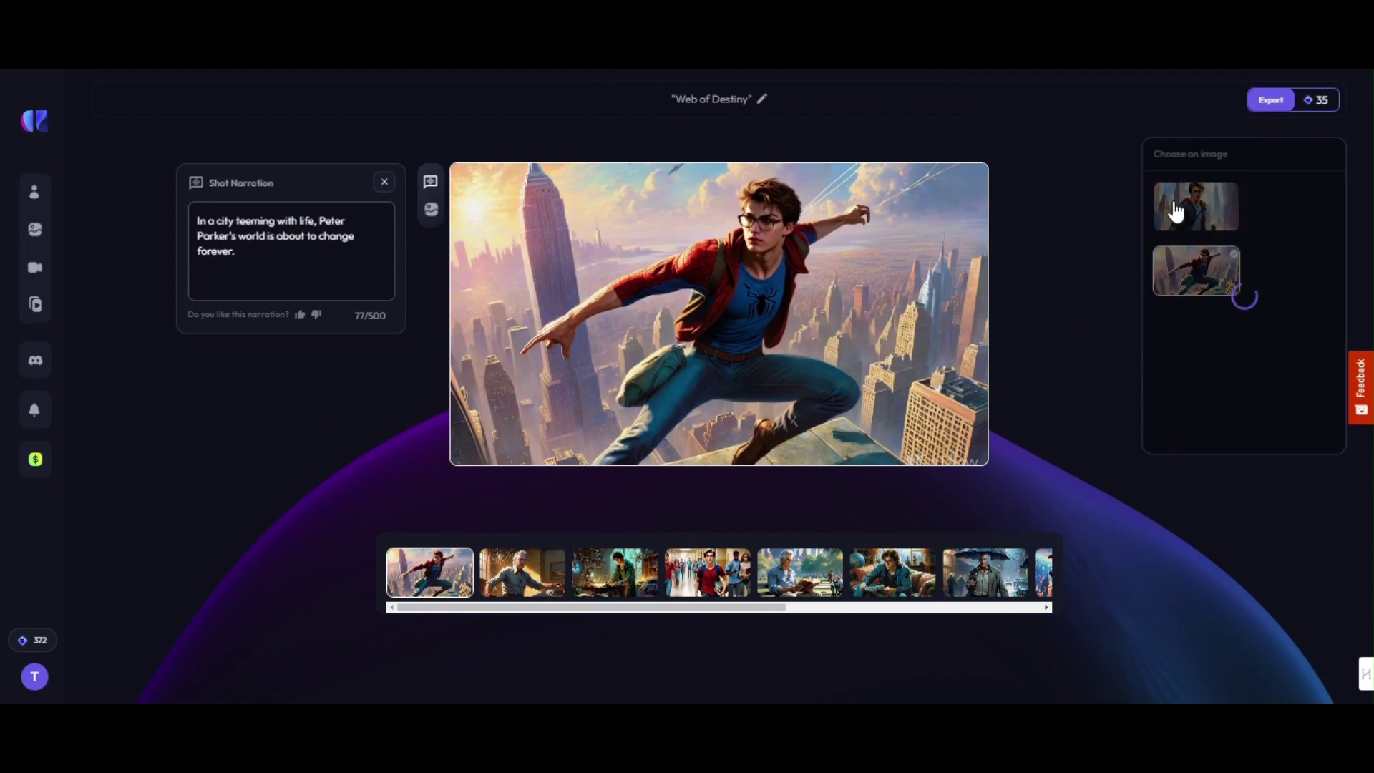
right_click(668, 273)
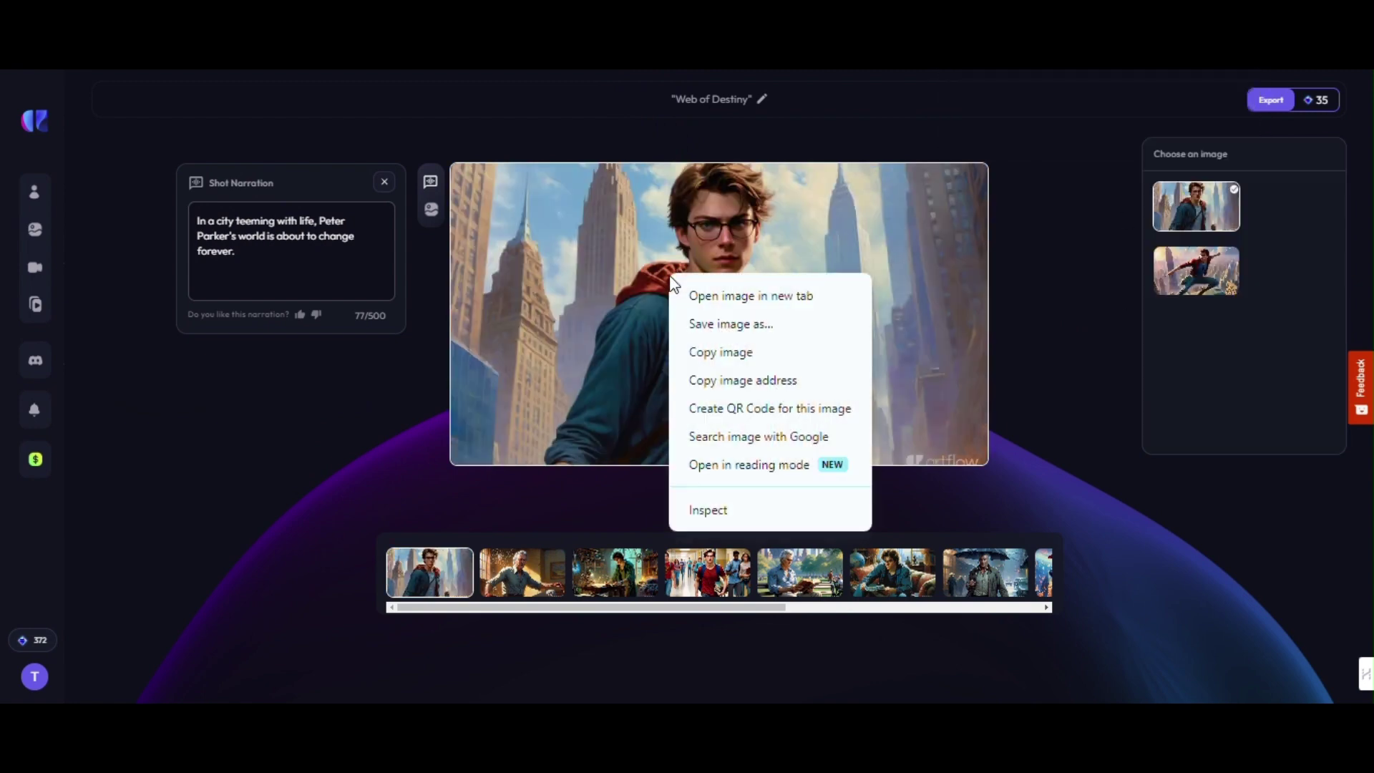
click(697, 319)
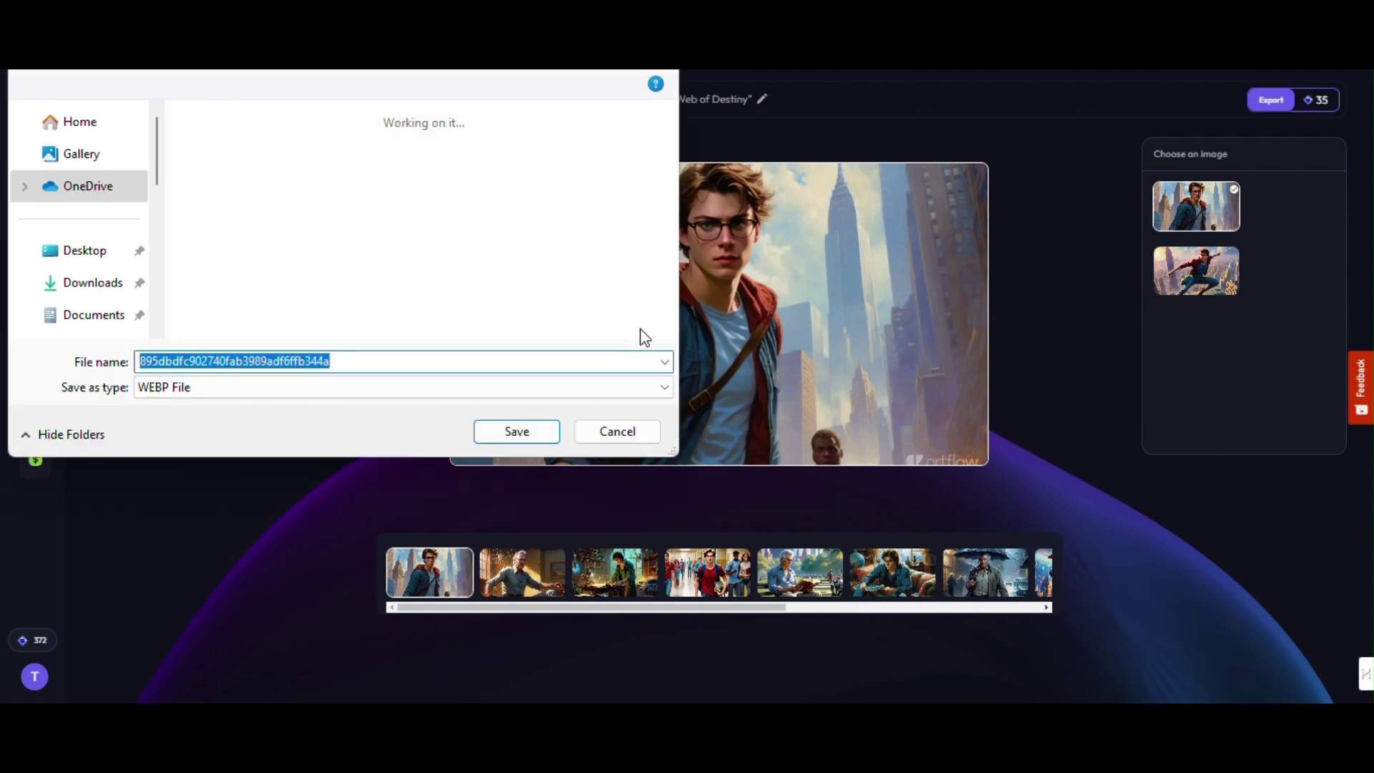
click(504, 439)
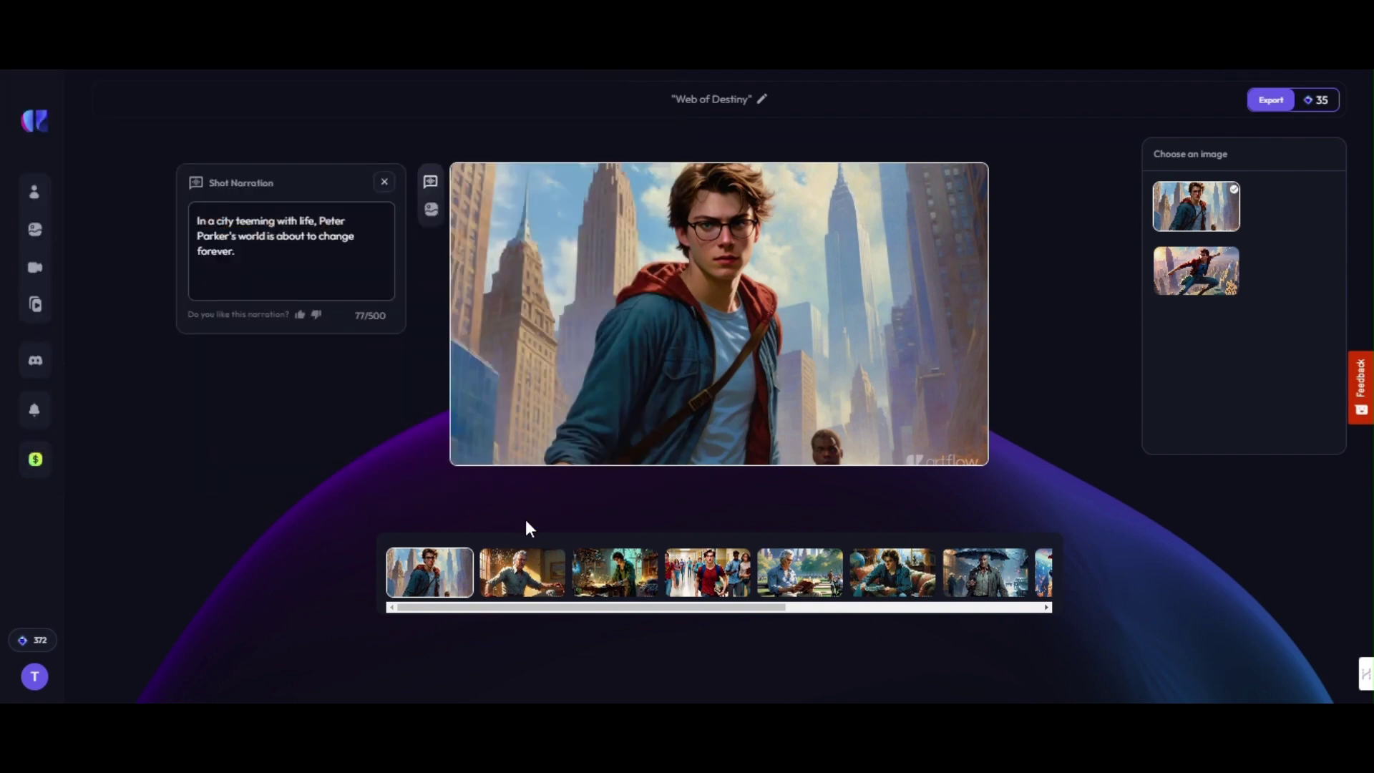
Save both generated images of the second and third shots as WEBP files.
click(527, 572)
right_click(644, 299)
click(664, 350)
click(538, 432)
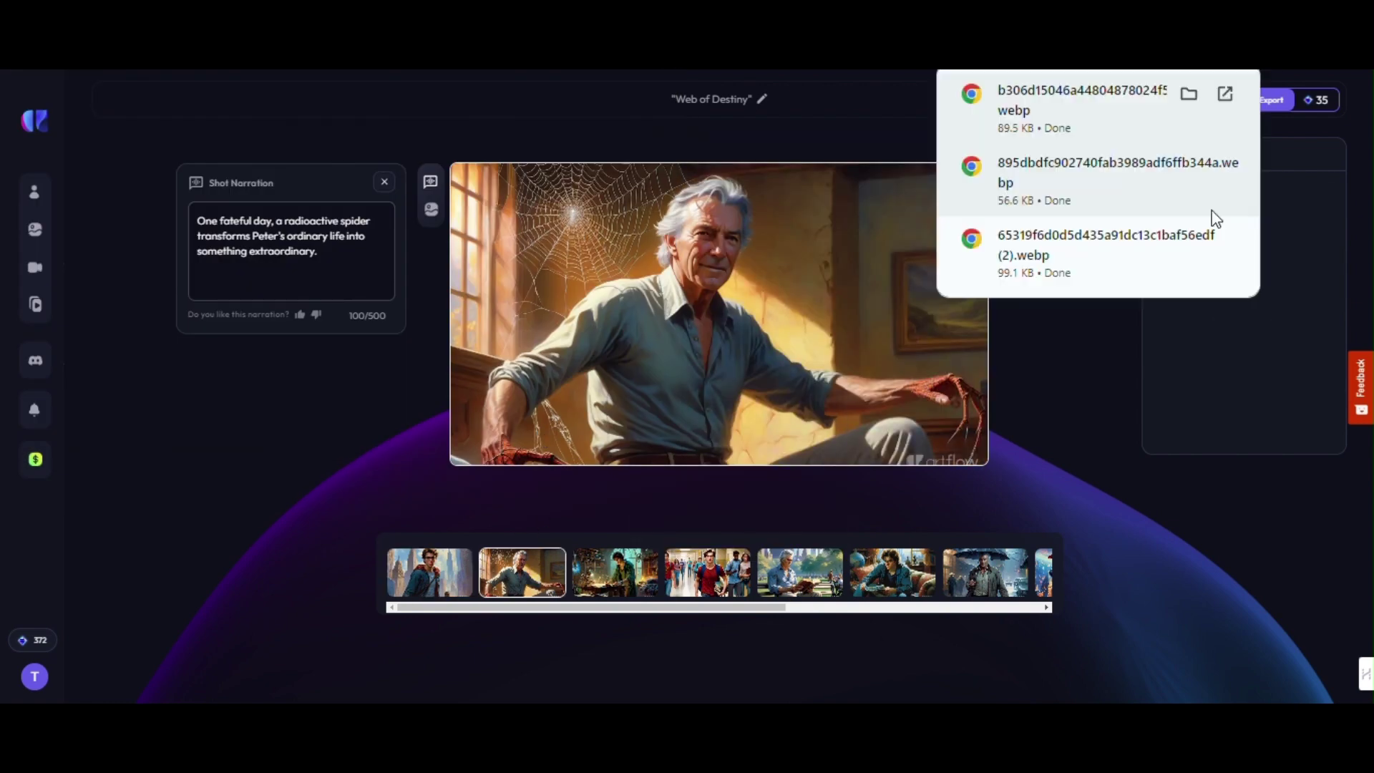
click(1196, 206)
right_click(737, 313)
click(760, 359)
click(521, 428)
click(615, 573)
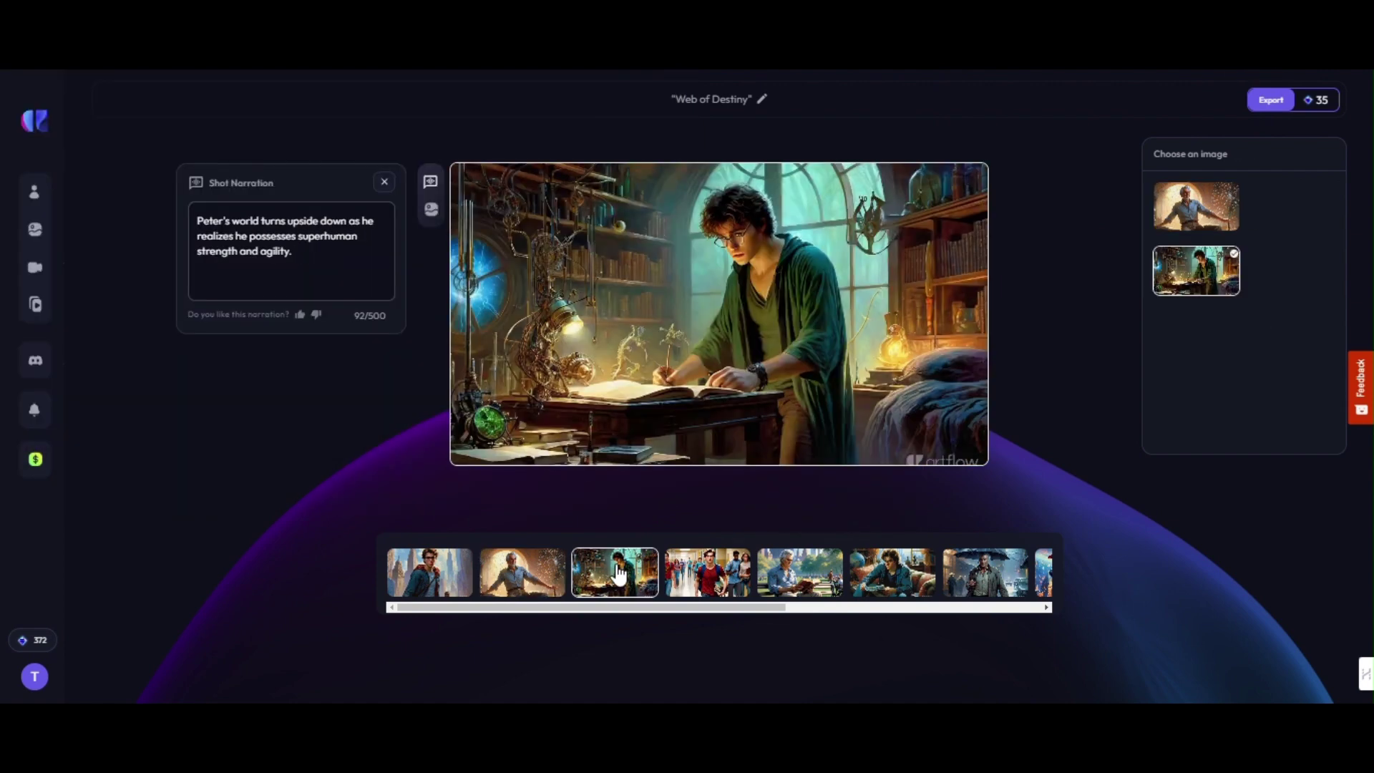
right_click(772, 308)
click(792, 350)
click(530, 431)
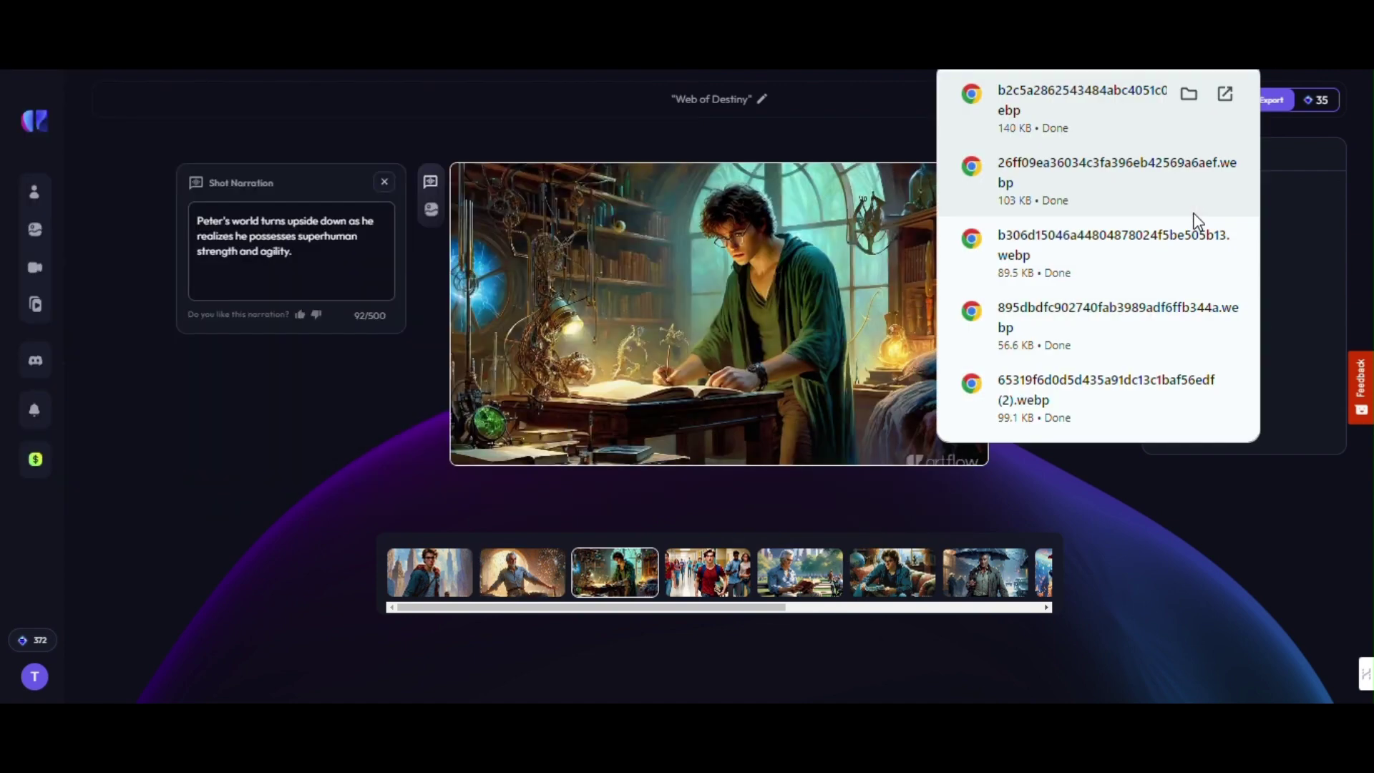
click(1162, 202)
right_click(749, 285)
click(769, 328)
click(537, 429)
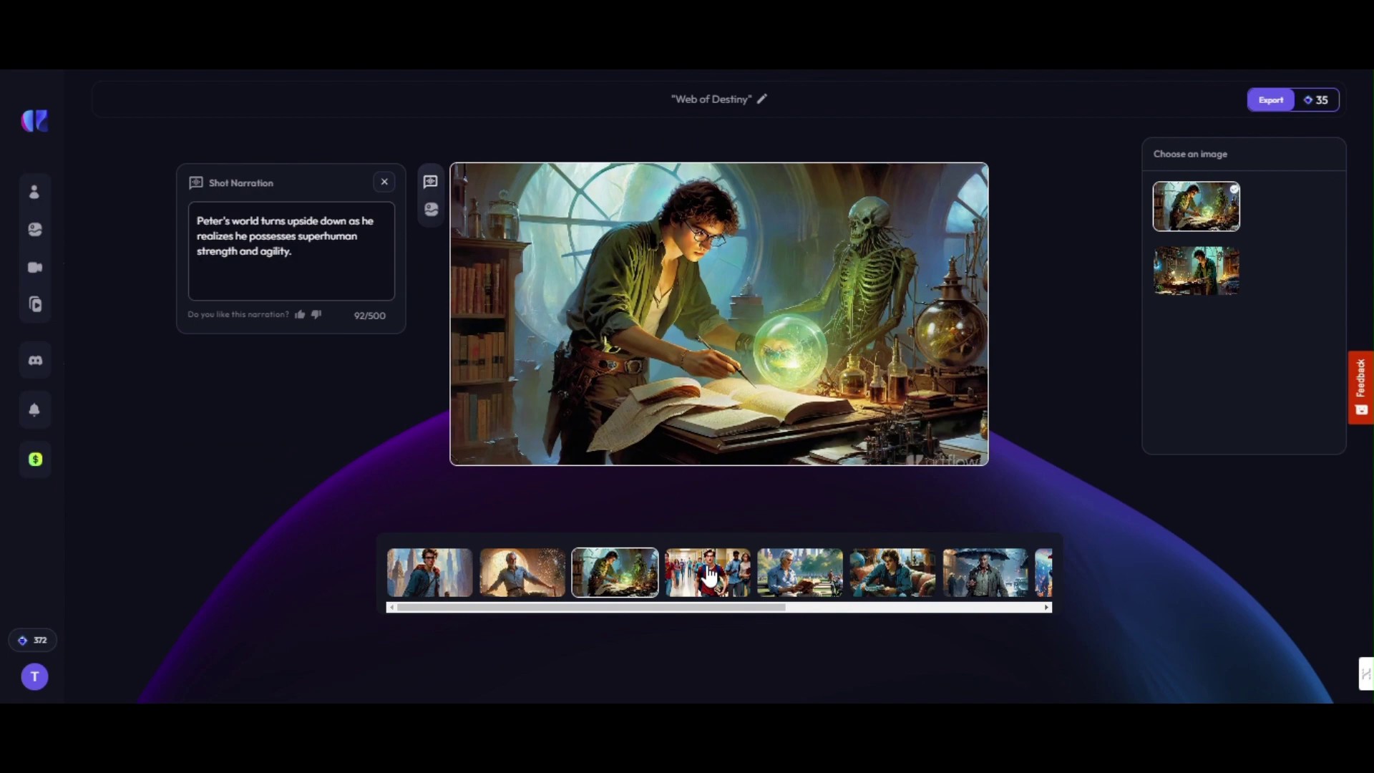
Save both generated images of the fourth and fifth shots as WEBP files.
click(708, 573)
right_click(735, 338)
click(757, 381)
click(525, 433)
click(1181, 204)
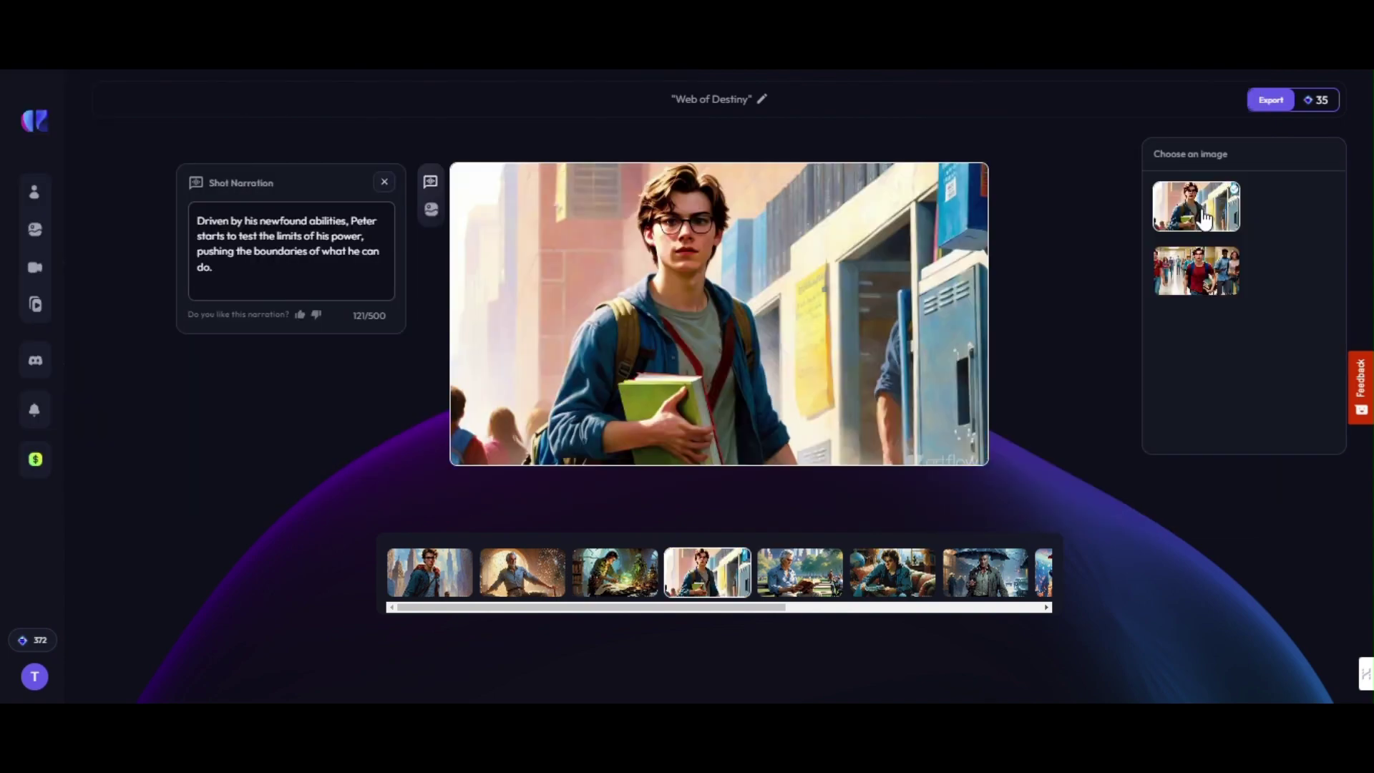
right_click(768, 310)
click(789, 354)
click(540, 431)
click(800, 573)
right_click(760, 307)
click(782, 354)
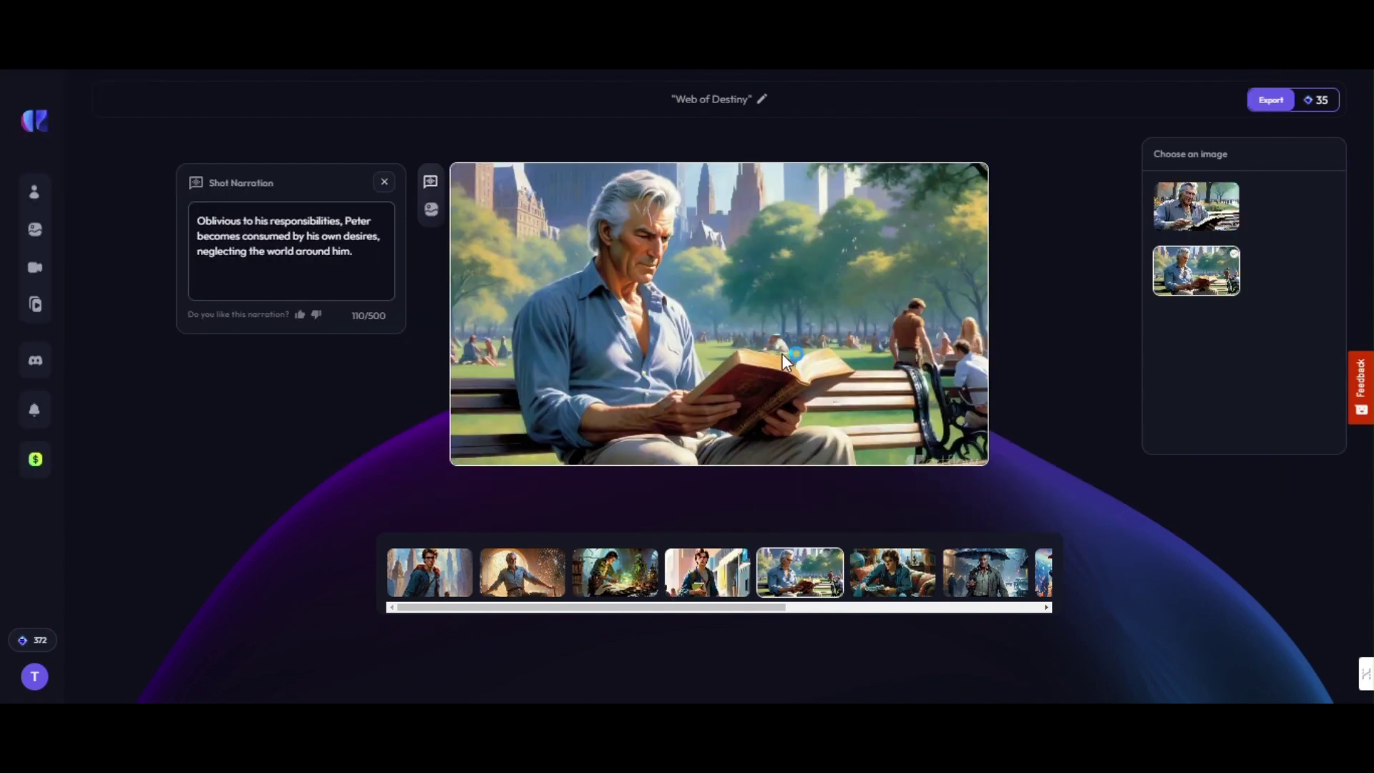
click(530, 431)
right_click(724, 247)
click(752, 303)
click(530, 430)
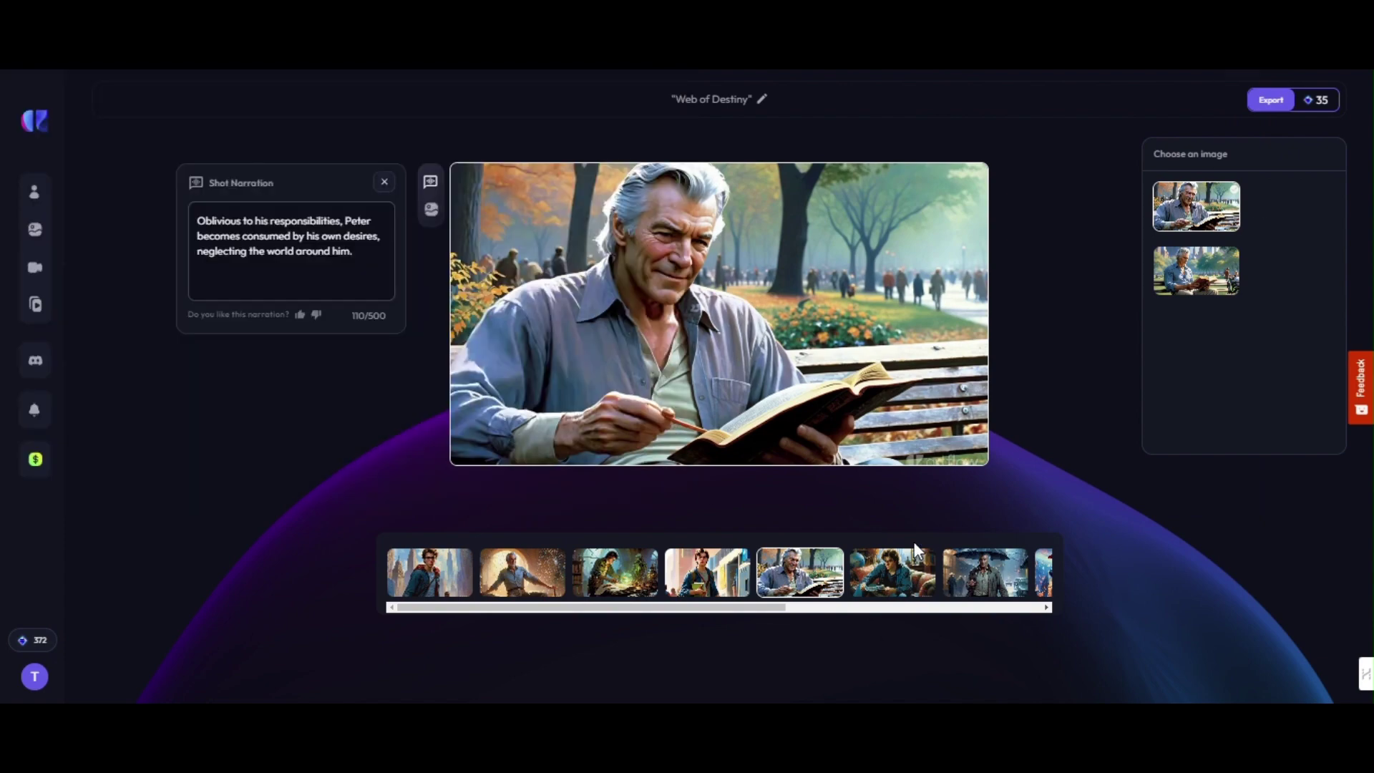
Save the sixth shot's images, including the newspaper one, and the seventh shot's images.
click(892, 572)
right_click(742, 312)
click(765, 357)
click(517, 429)
click(1188, 209)
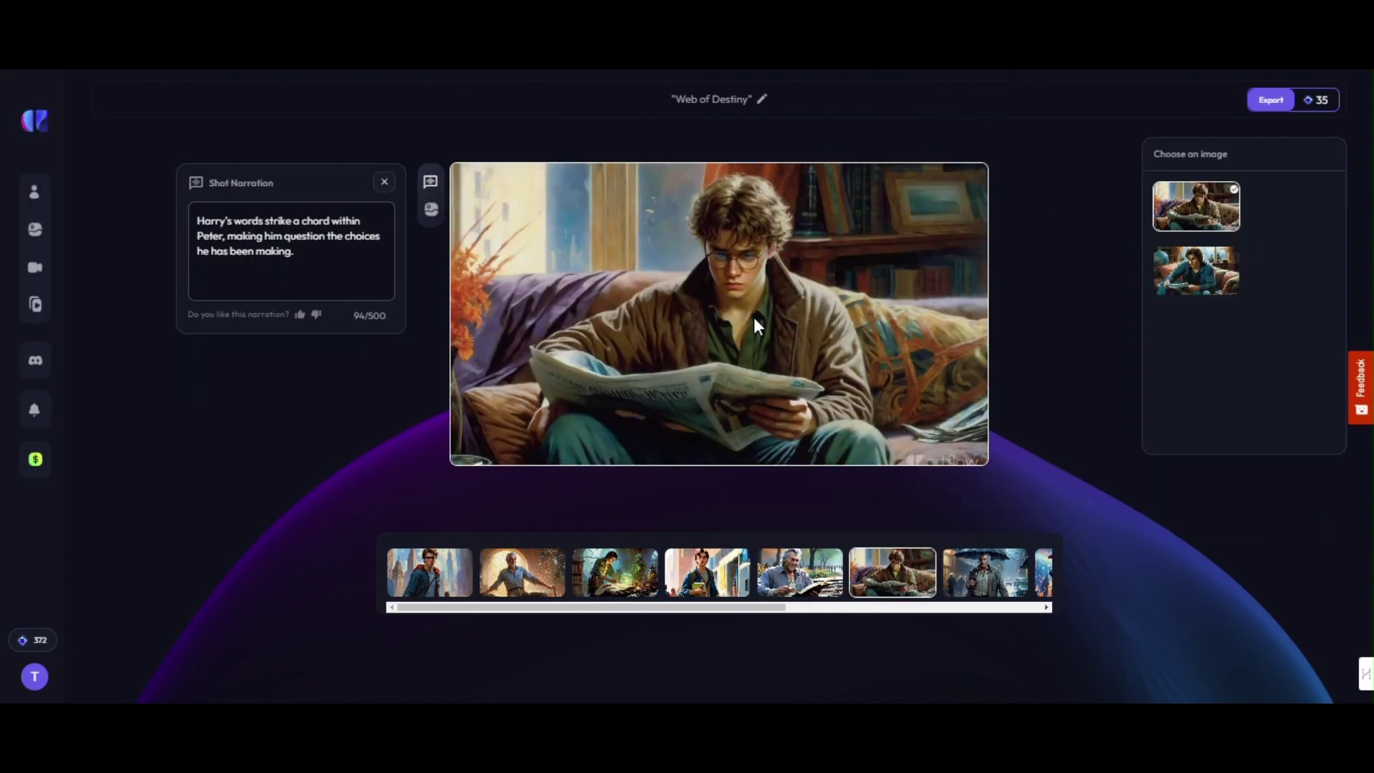
right_click(754, 317)
click(775, 355)
click(537, 431)
click(985, 573)
right_click(745, 315)
click(757, 361)
click(530, 431)
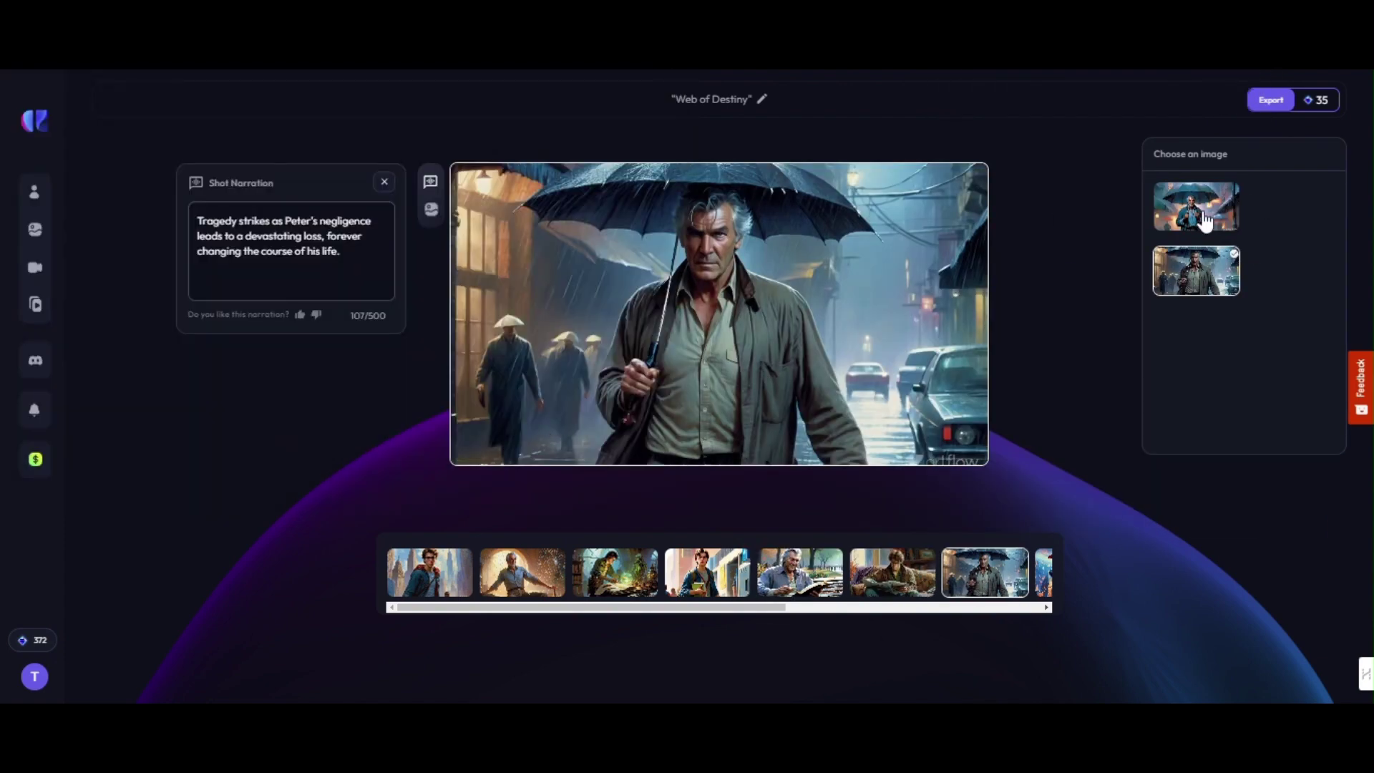
click(1203, 215)
right_click(762, 298)
click(781, 343)
click(537, 432)
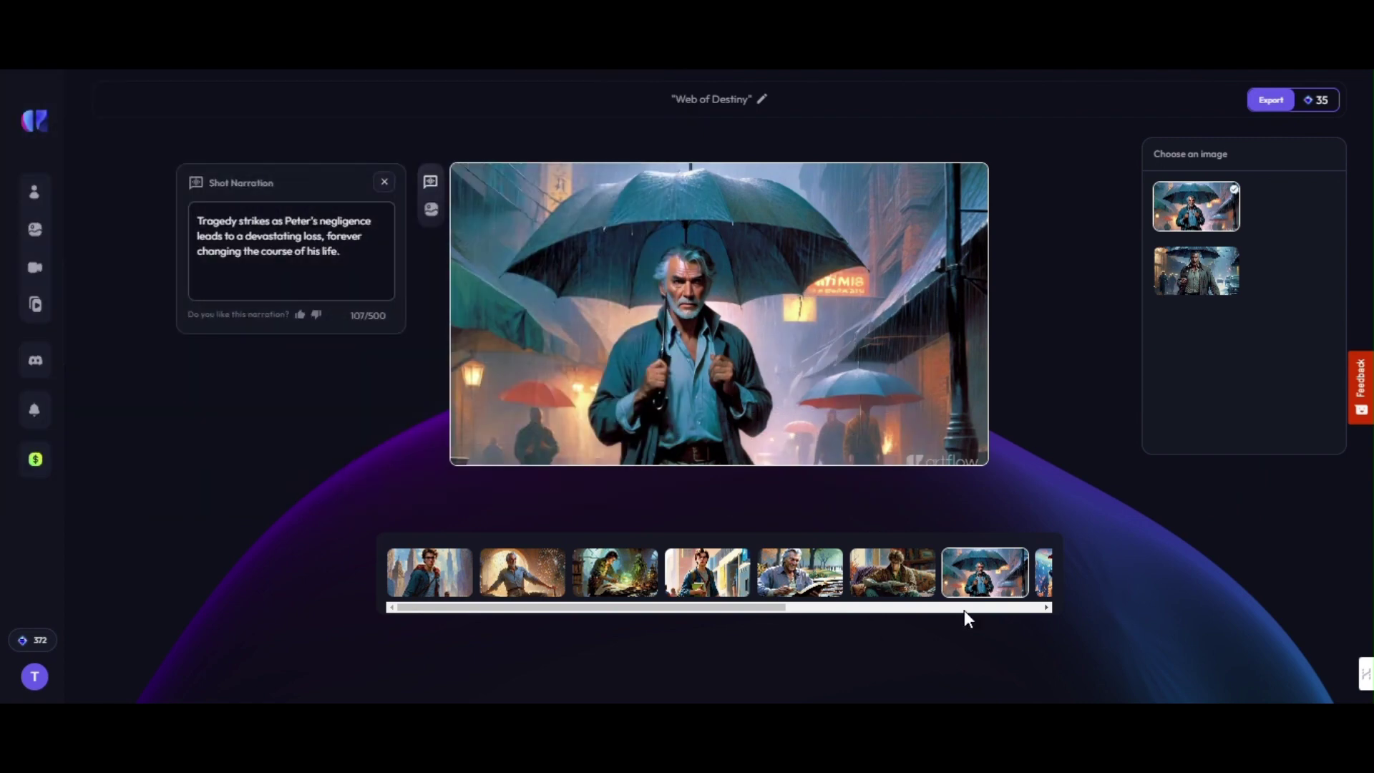
click(964, 609)
Save the images of the Spider-Man leaping shot and the young man in ruins.
click(855, 573)
right_click(817, 346)
click(838, 386)
click(516, 429)
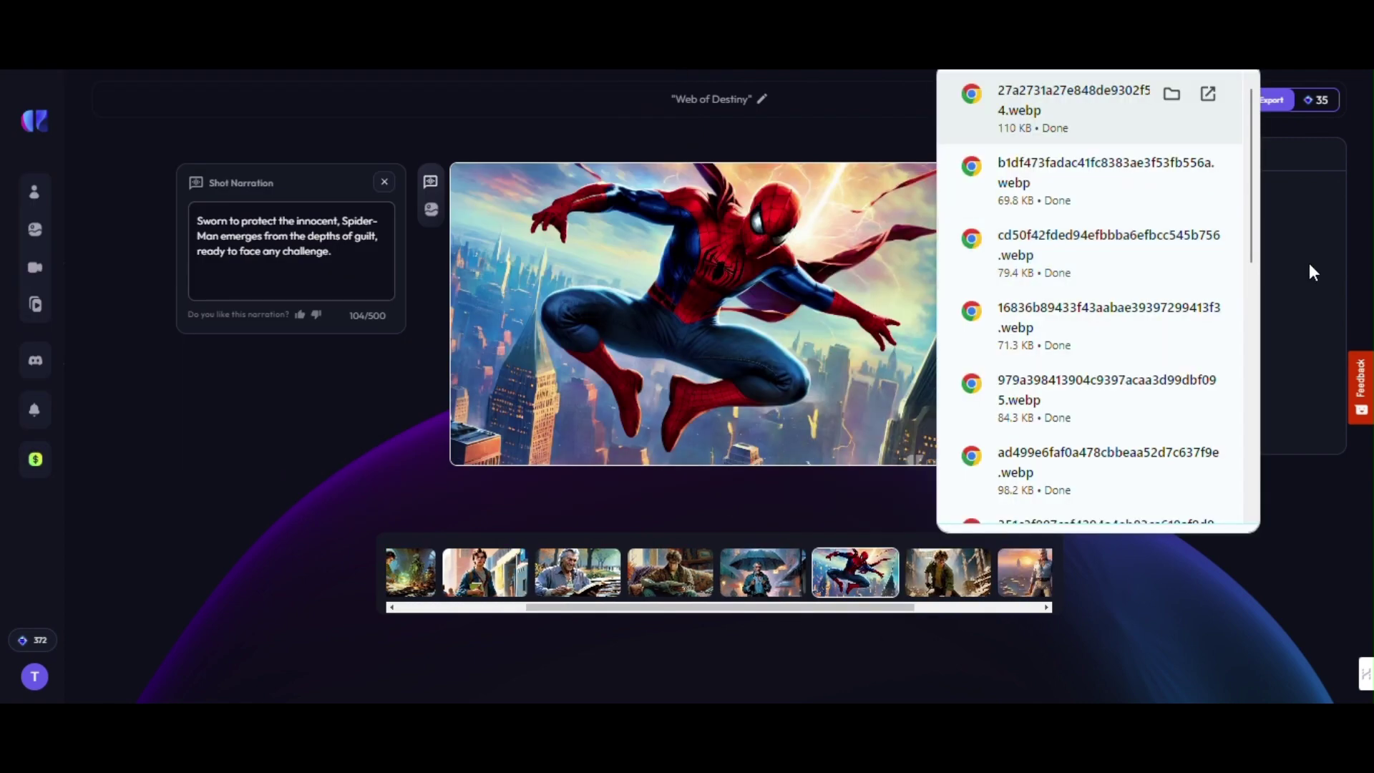
click(1196, 270)
right_click(759, 272)
click(780, 315)
click(516, 430)
click(948, 573)
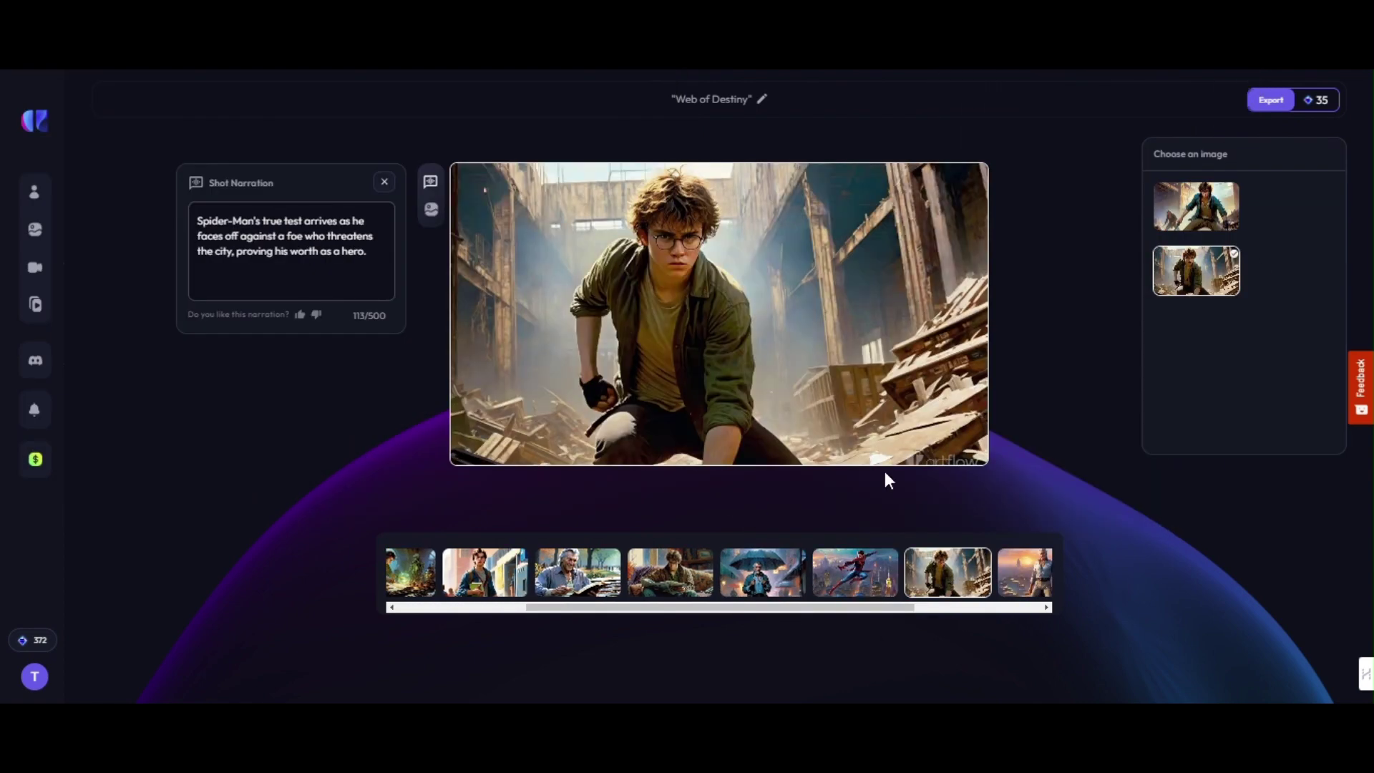
right_click(813, 374)
click(834, 424)
click(516, 429)
click(1196, 206)
right_click(765, 261)
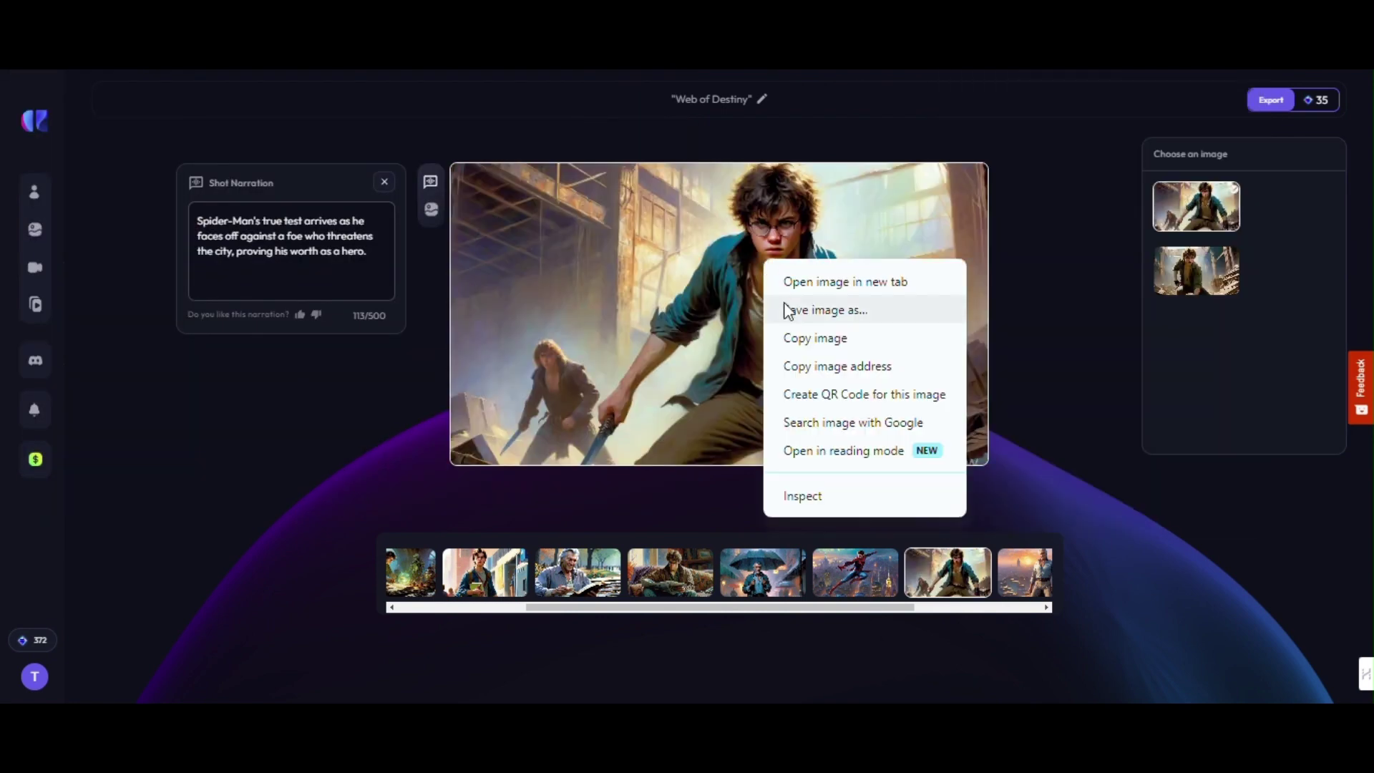
click(787, 311)
click(516, 431)
drag(886, 606, 960, 605)
Save the images of the older man above the city and the three heroes.
click(912, 573)
right_click(788, 324)
click(805, 371)
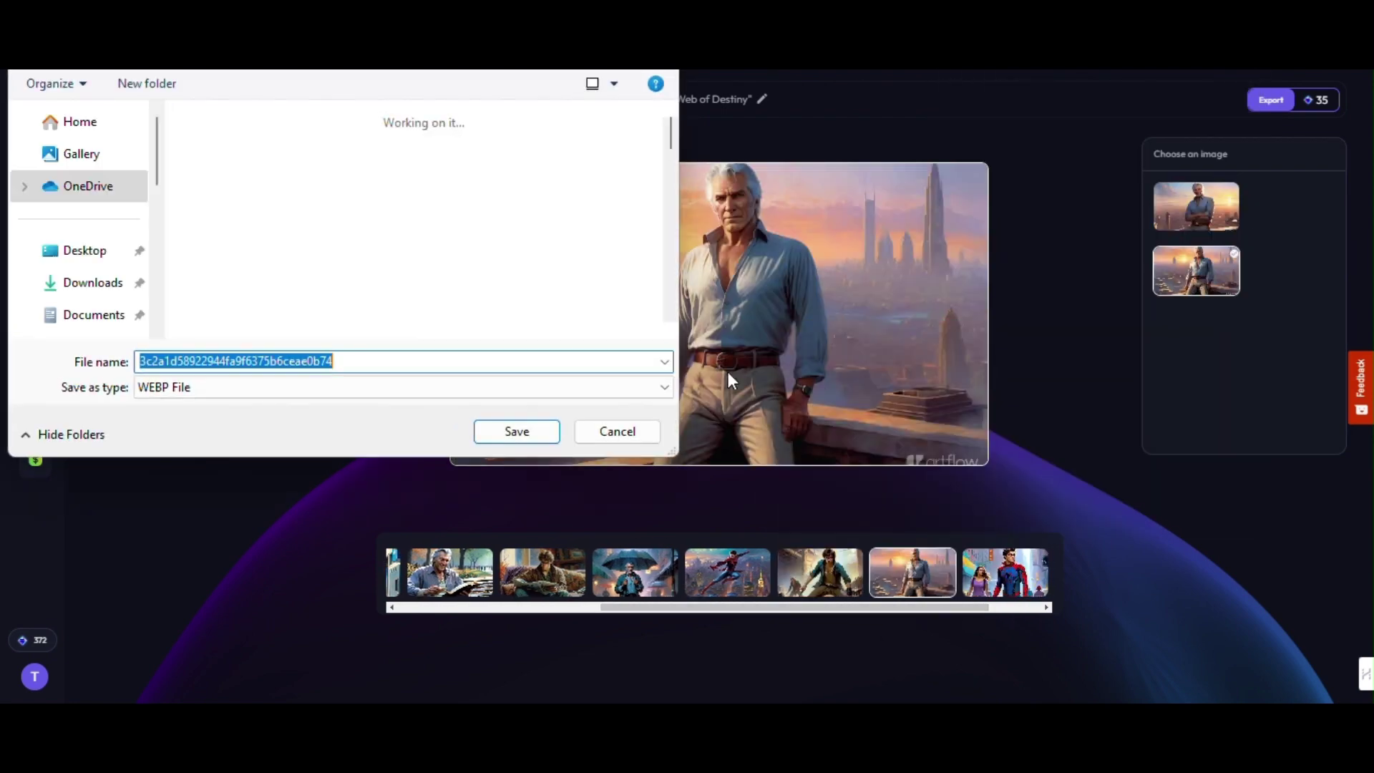
key(Return)
click(1199, 204)
right_click(802, 311)
click(819, 358)
click(517, 431)
scroll(902, 593, right, 2)
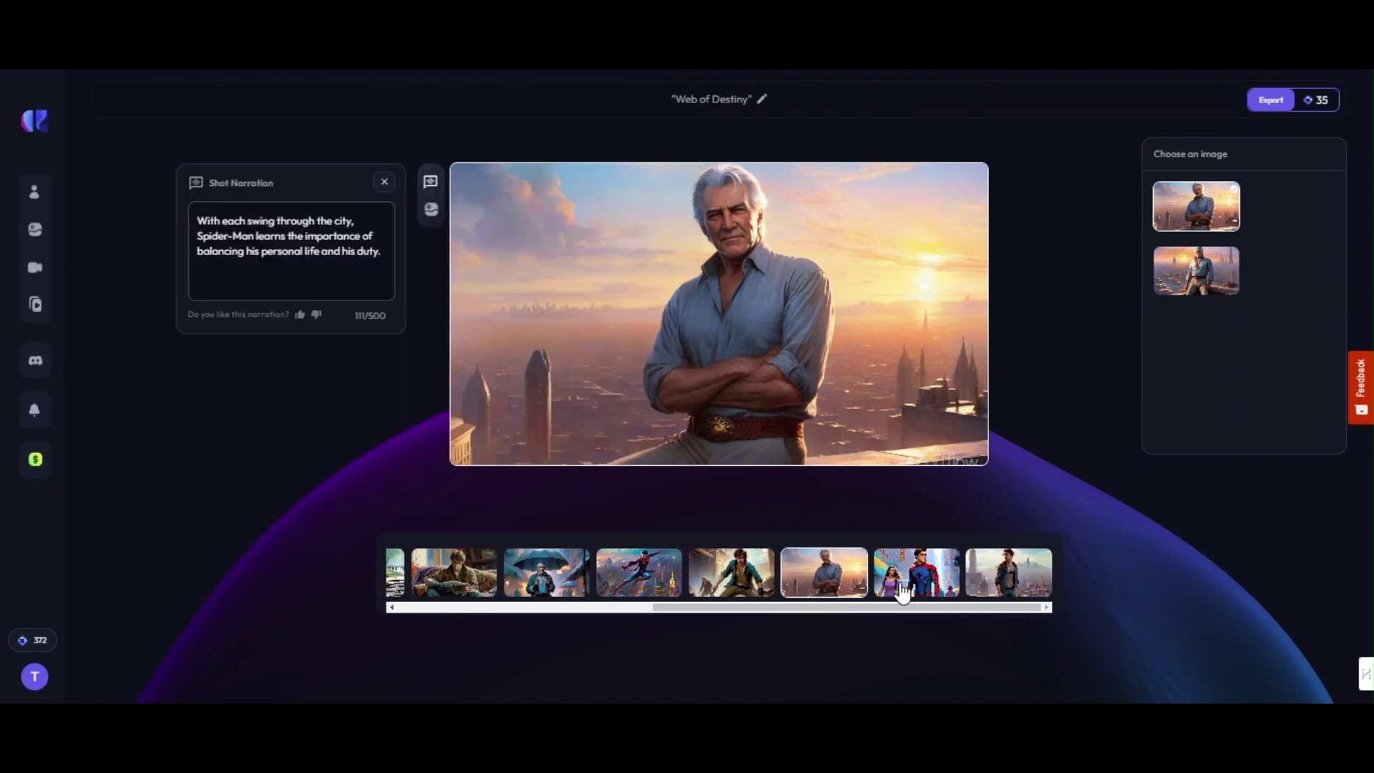
click(902, 593)
click(1196, 206)
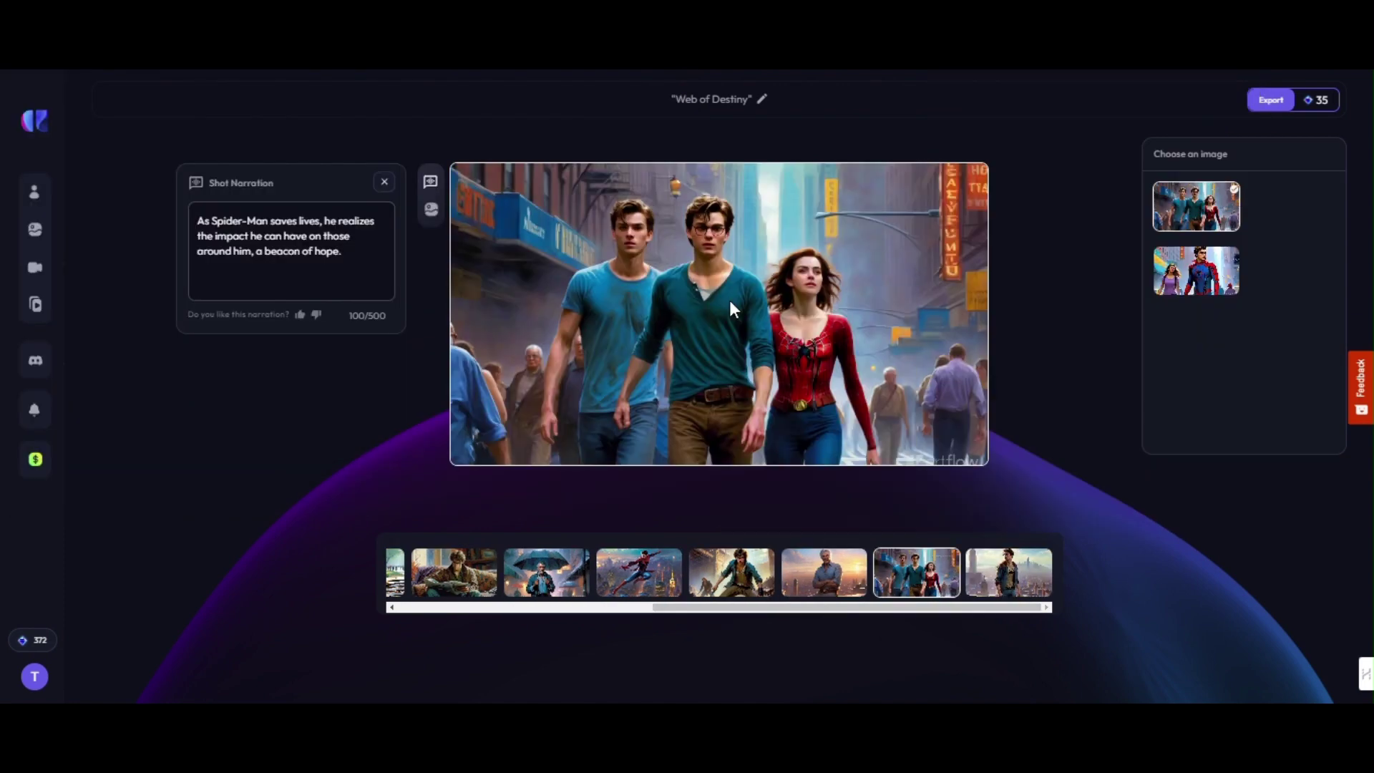
right_click(730, 308)
click(747, 339)
click(532, 438)
Save the last shot's images, ending with the blue-shirt image.
click(1009, 572)
right_click(749, 310)
click(761, 341)
key(Return)
click(1212, 206)
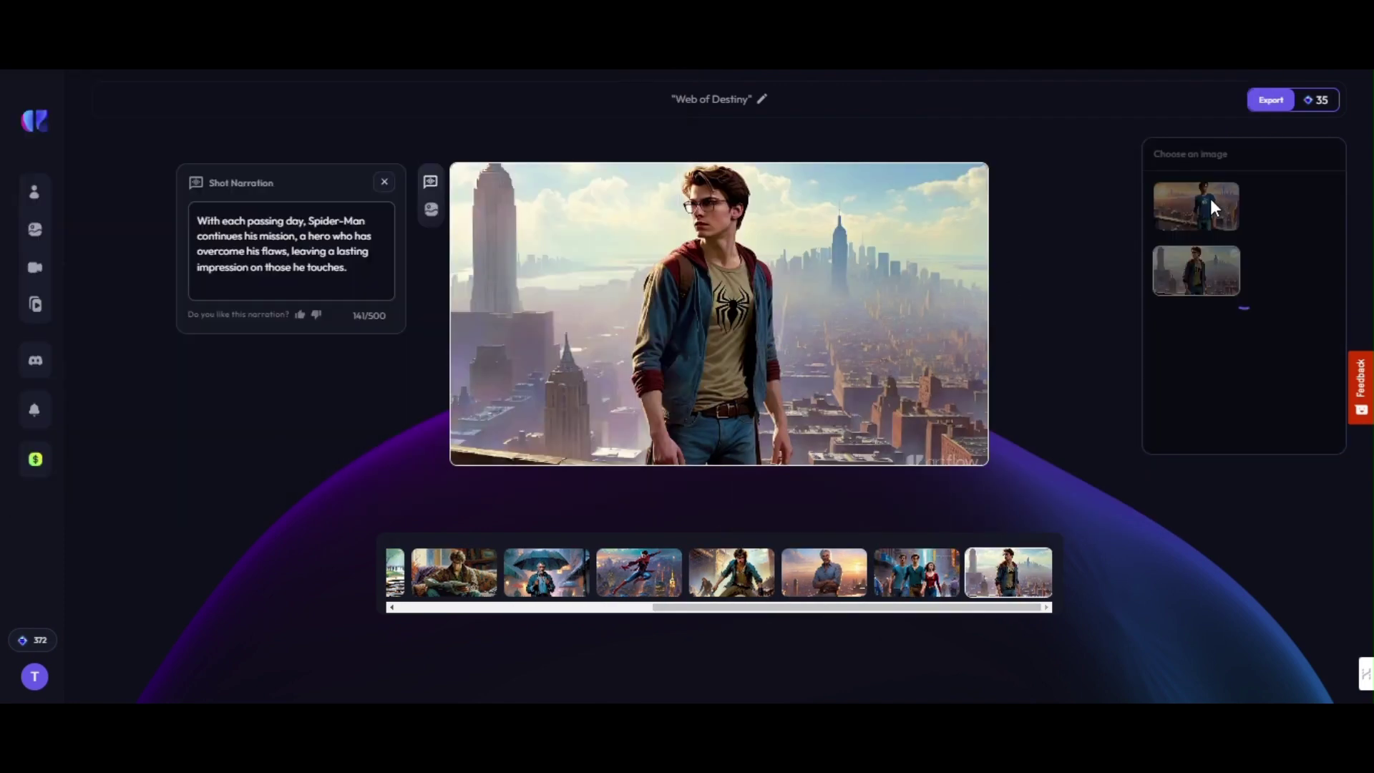
right_click(830, 242)
click(861, 299)
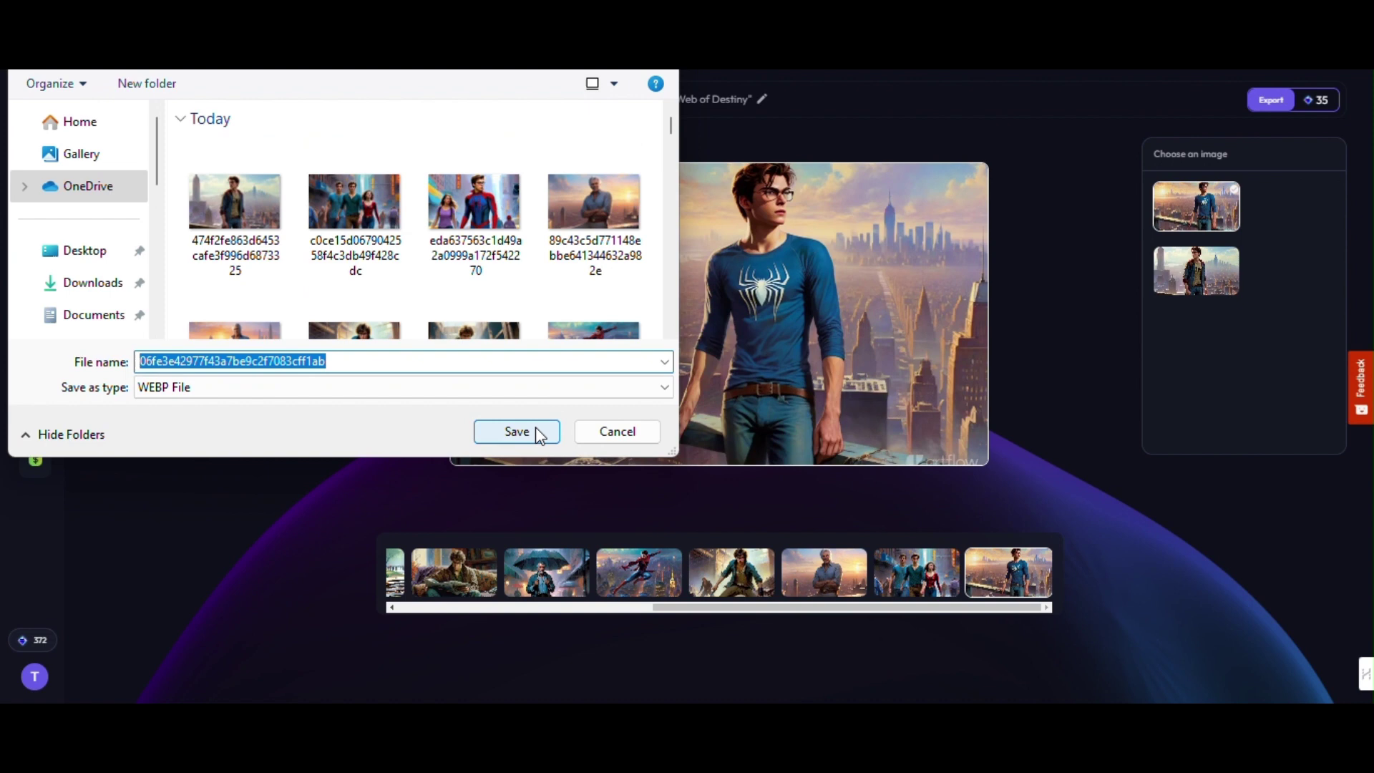
click(537, 430)
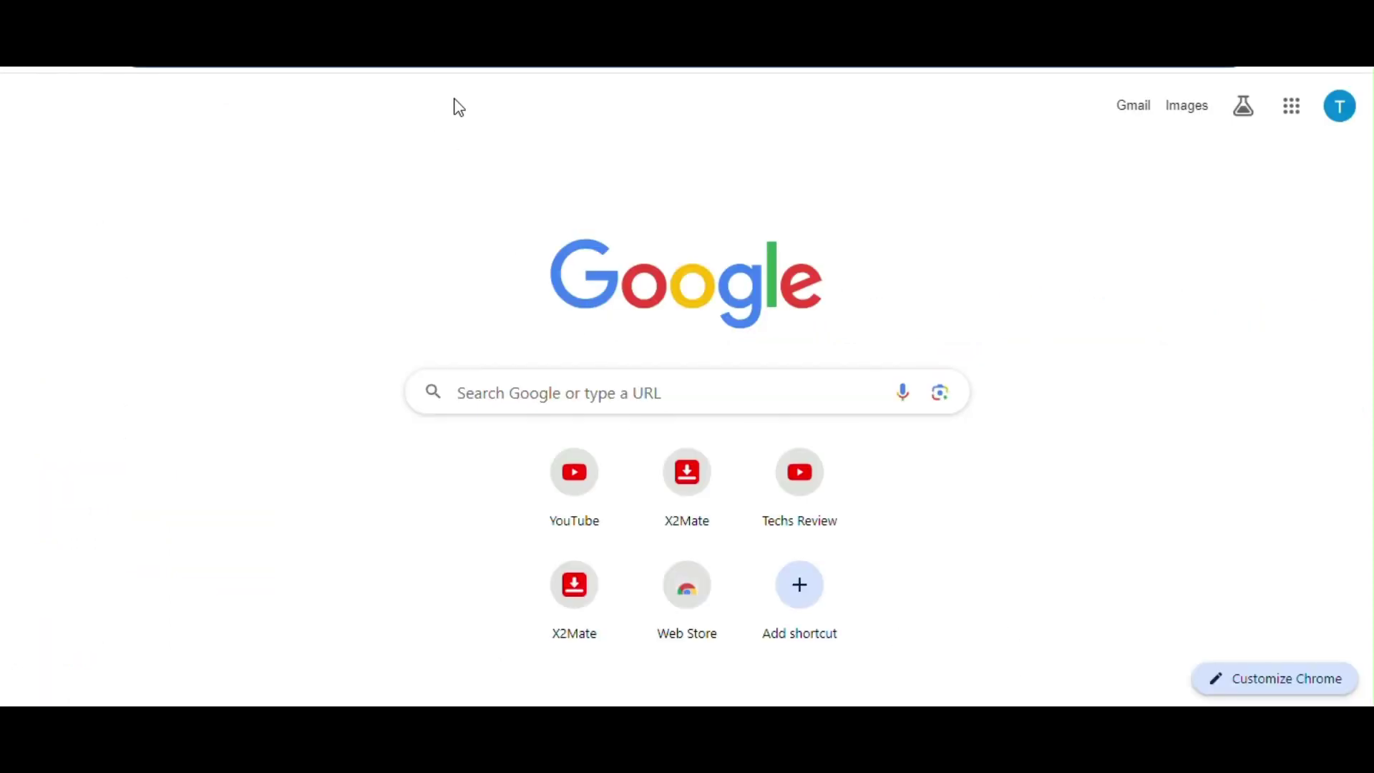
Enter genmo.ai in the address bar to load the Genmo site.
text(genmo.)
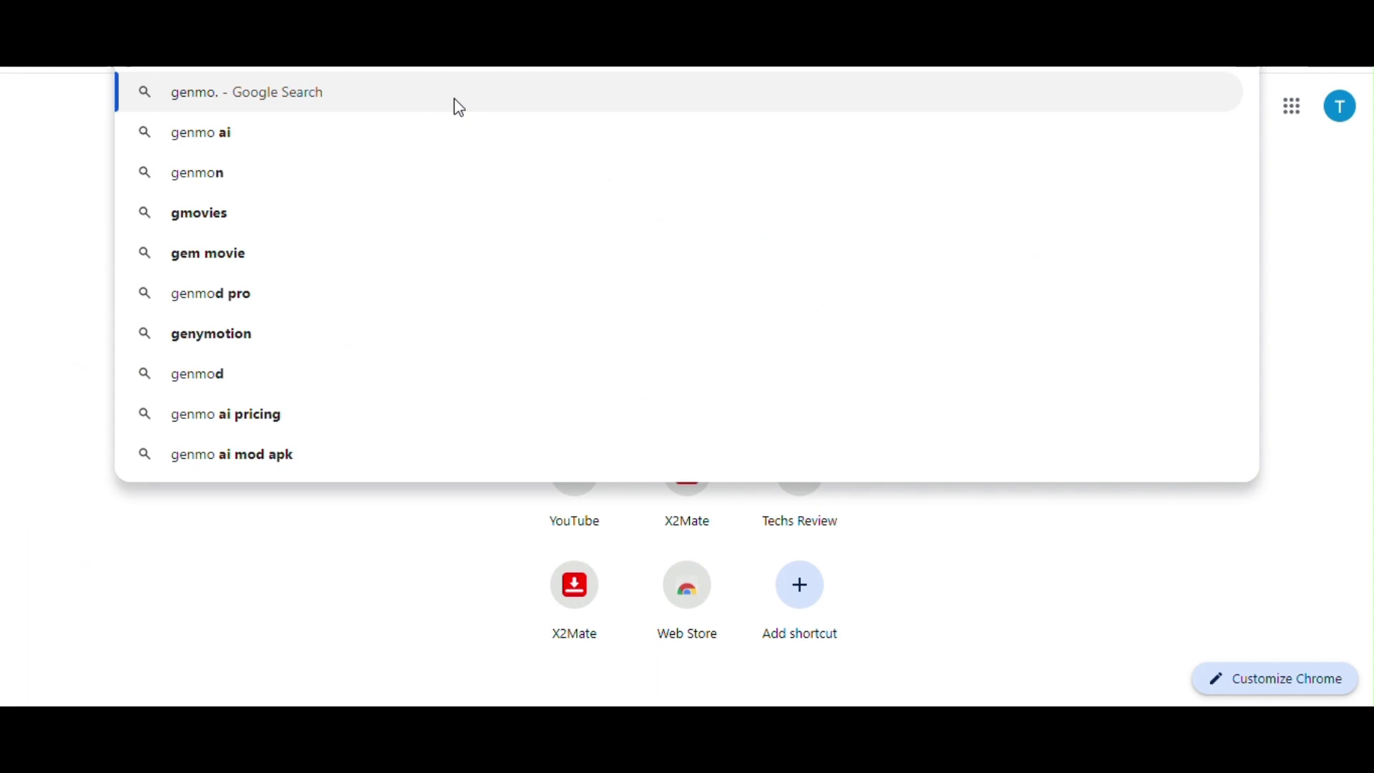
text(ai)
key(Return)
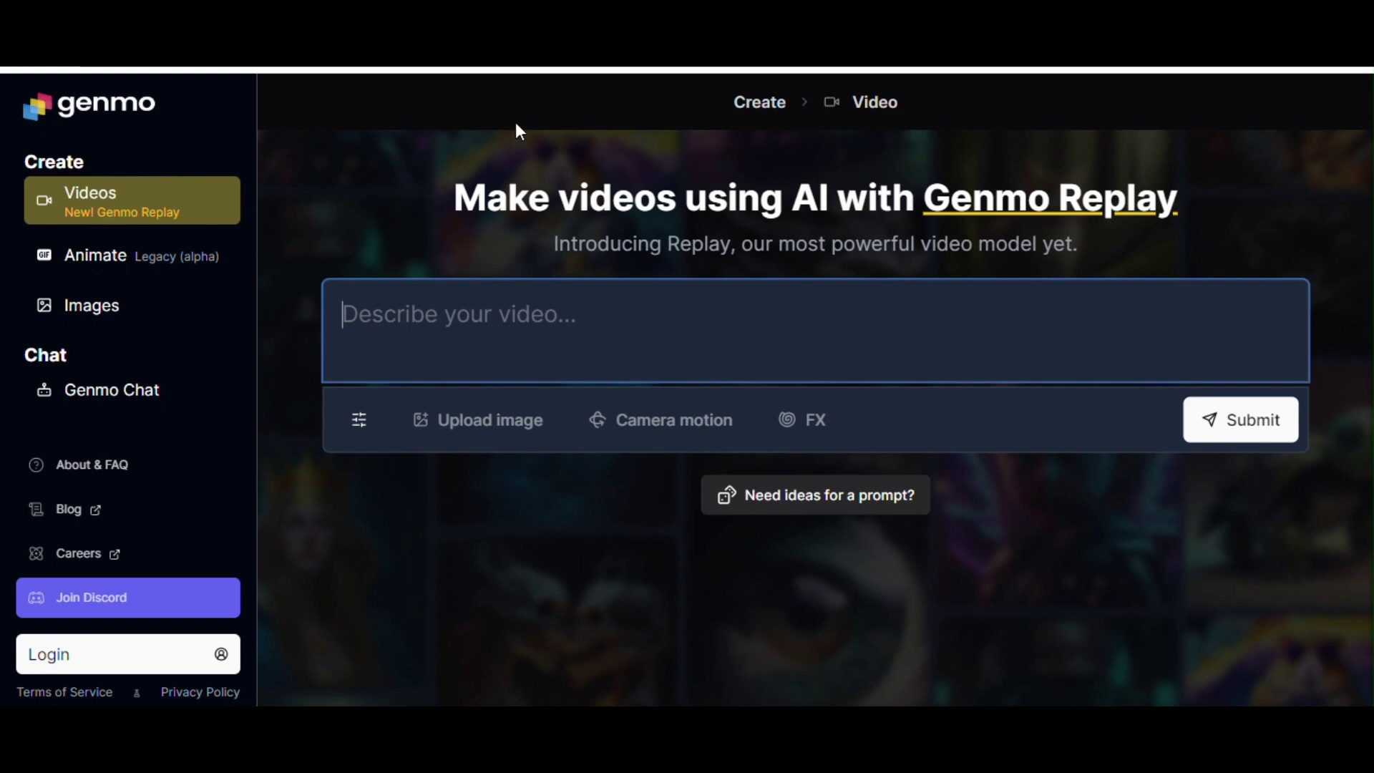
Log in to Genmo with Continue with Google, selecting the account and allowing access.
click(123, 668)
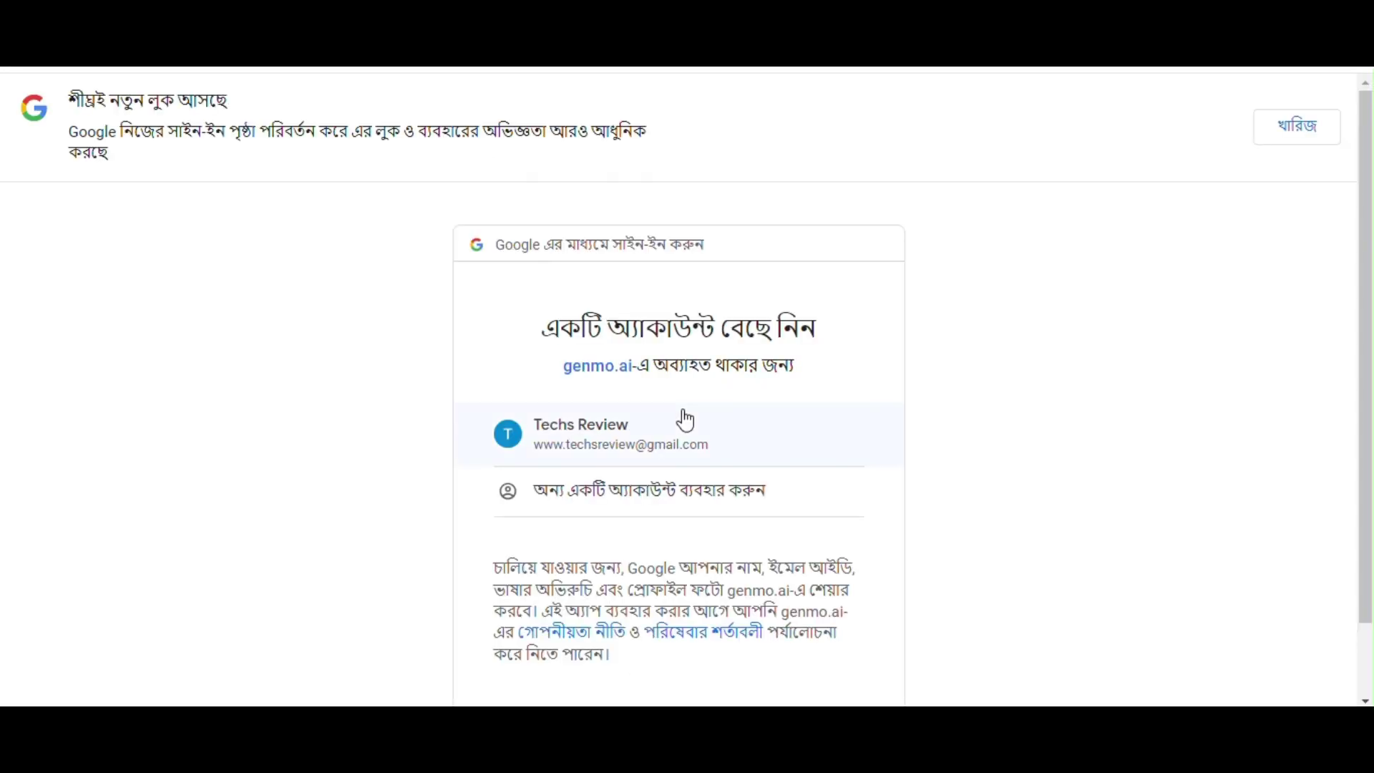
click(610, 434)
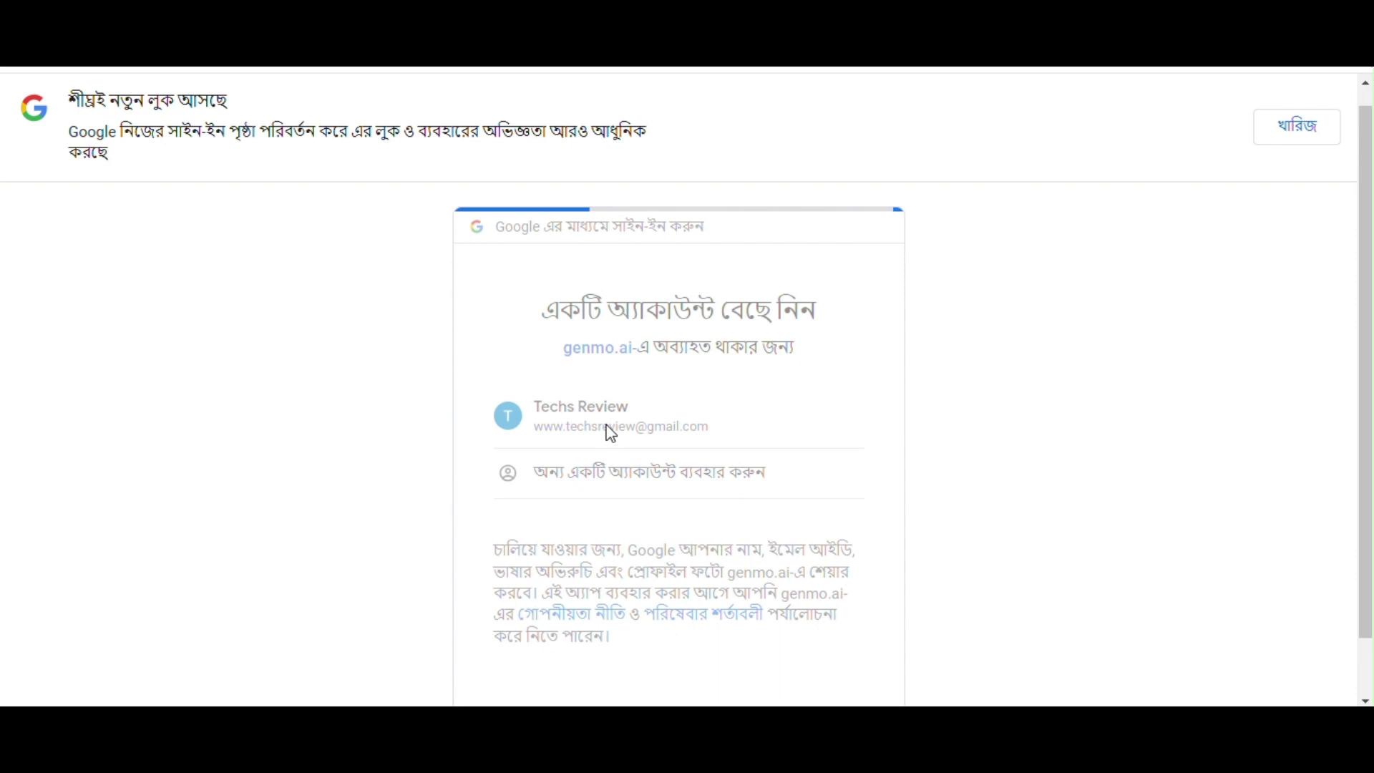
click(757, 487)
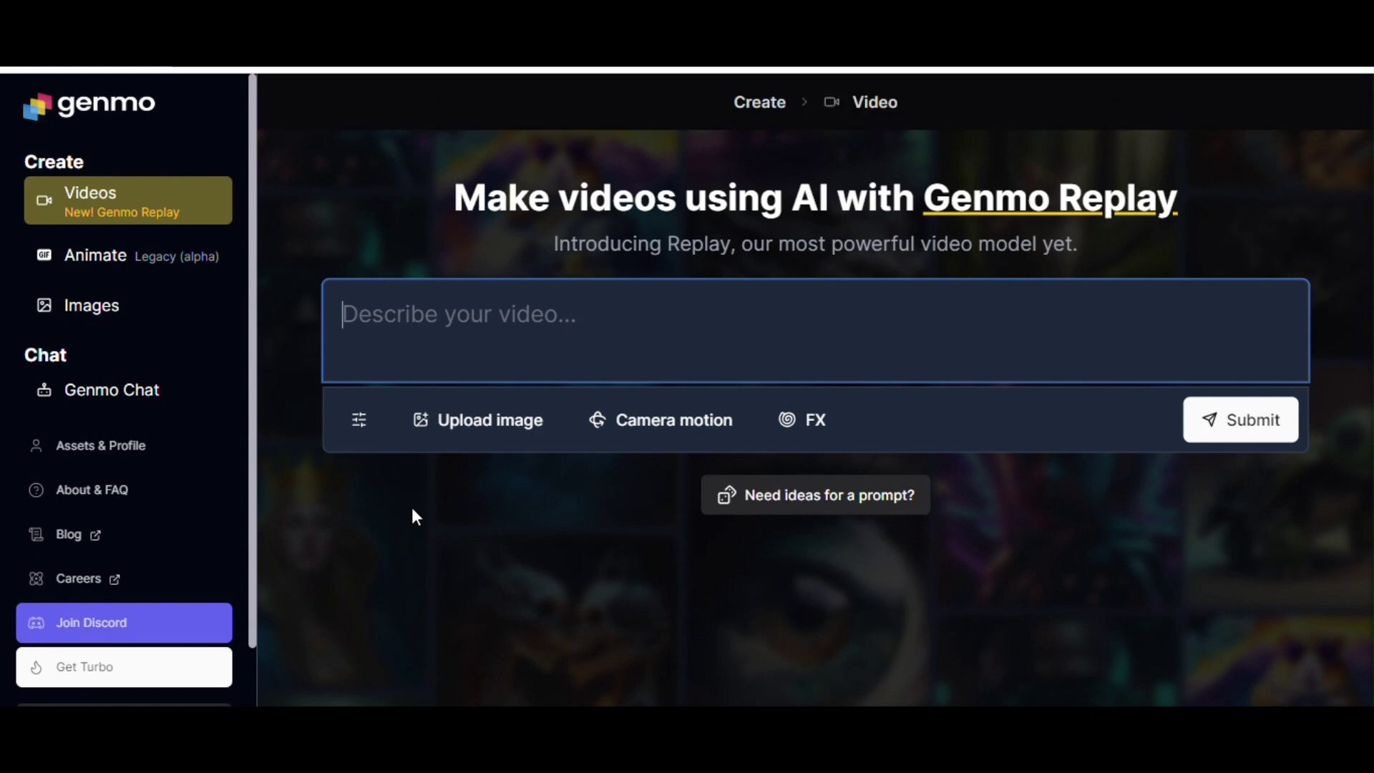
Upload the newest man-leaping-over-a-city image, browsing in Tiles view sorted by date modified.
click(468, 438)
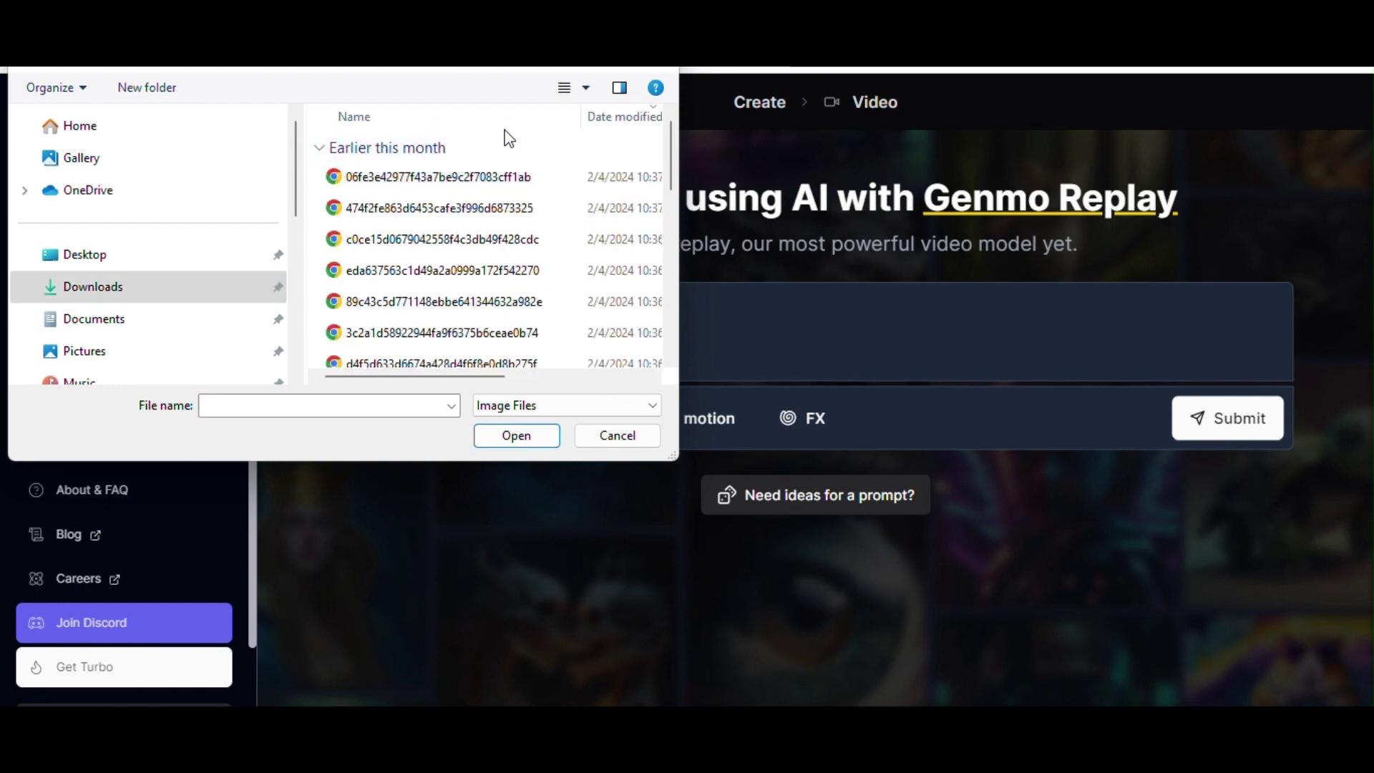
click(564, 90)
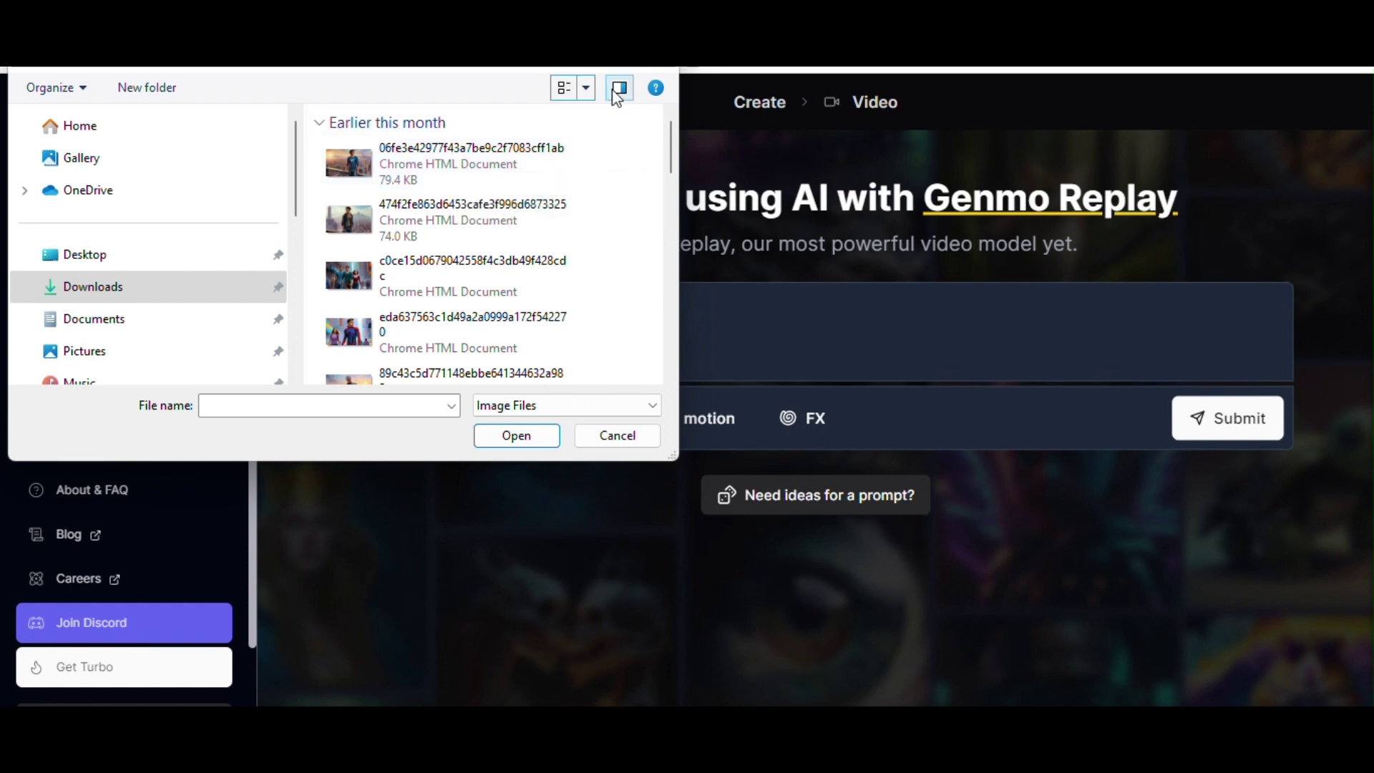
drag(675, 458, 1032, 681)
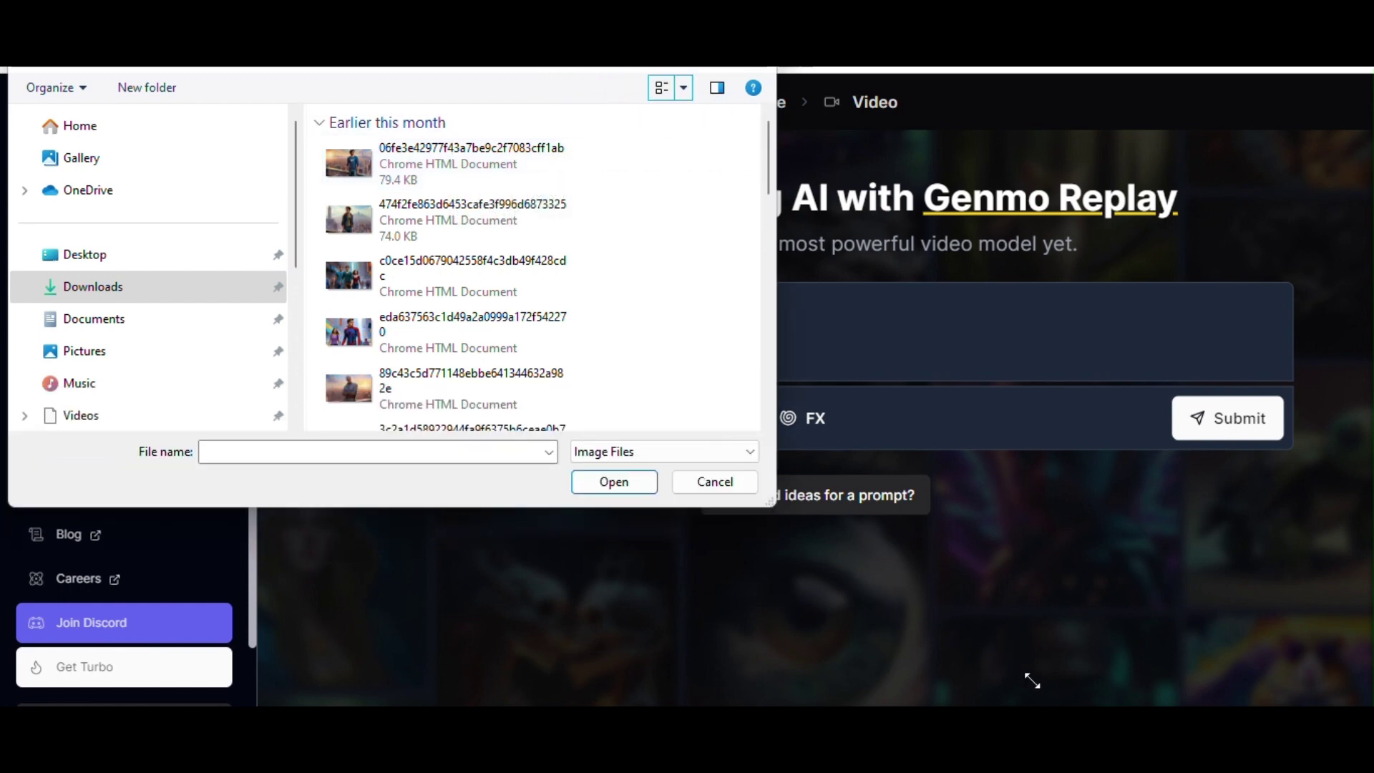
drag(750, 386, 696, 221)
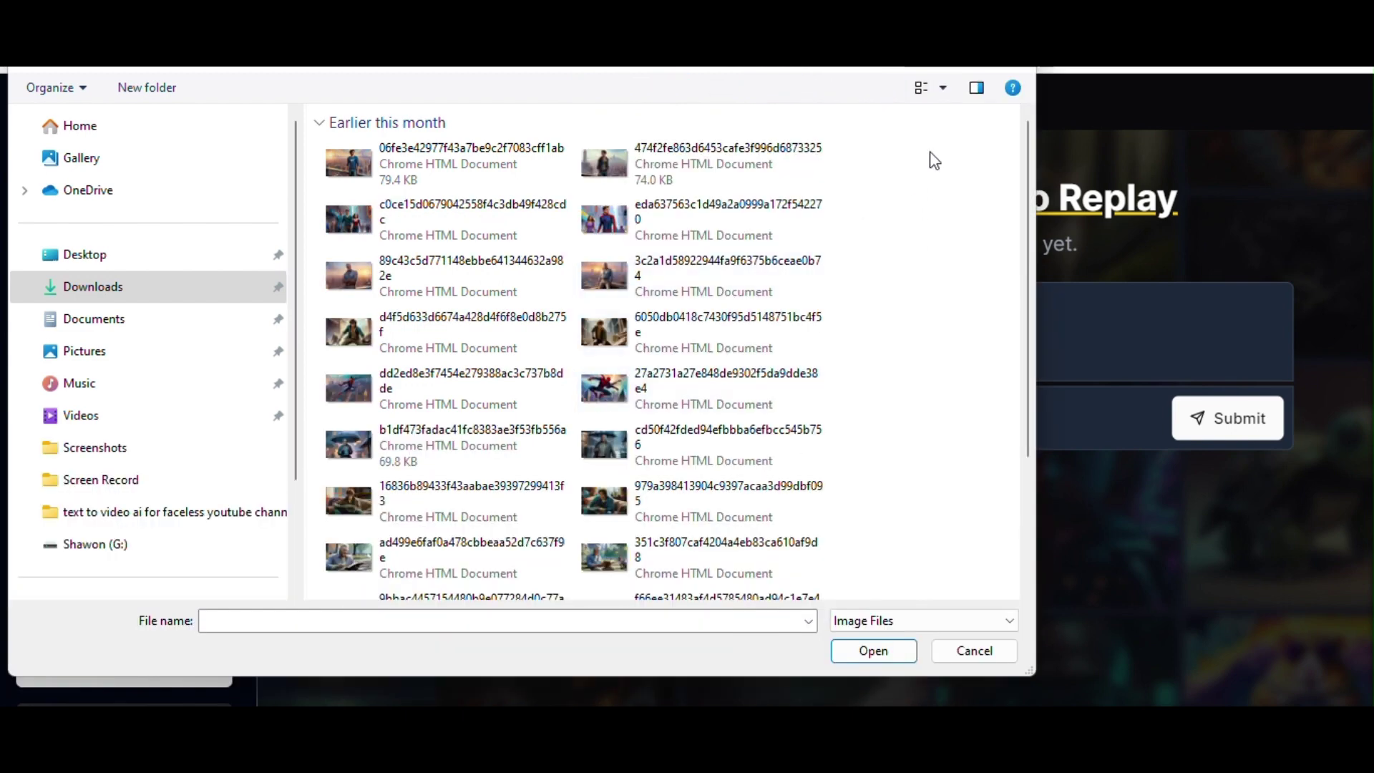
right_click(934, 156)
mouse_move(989, 190)
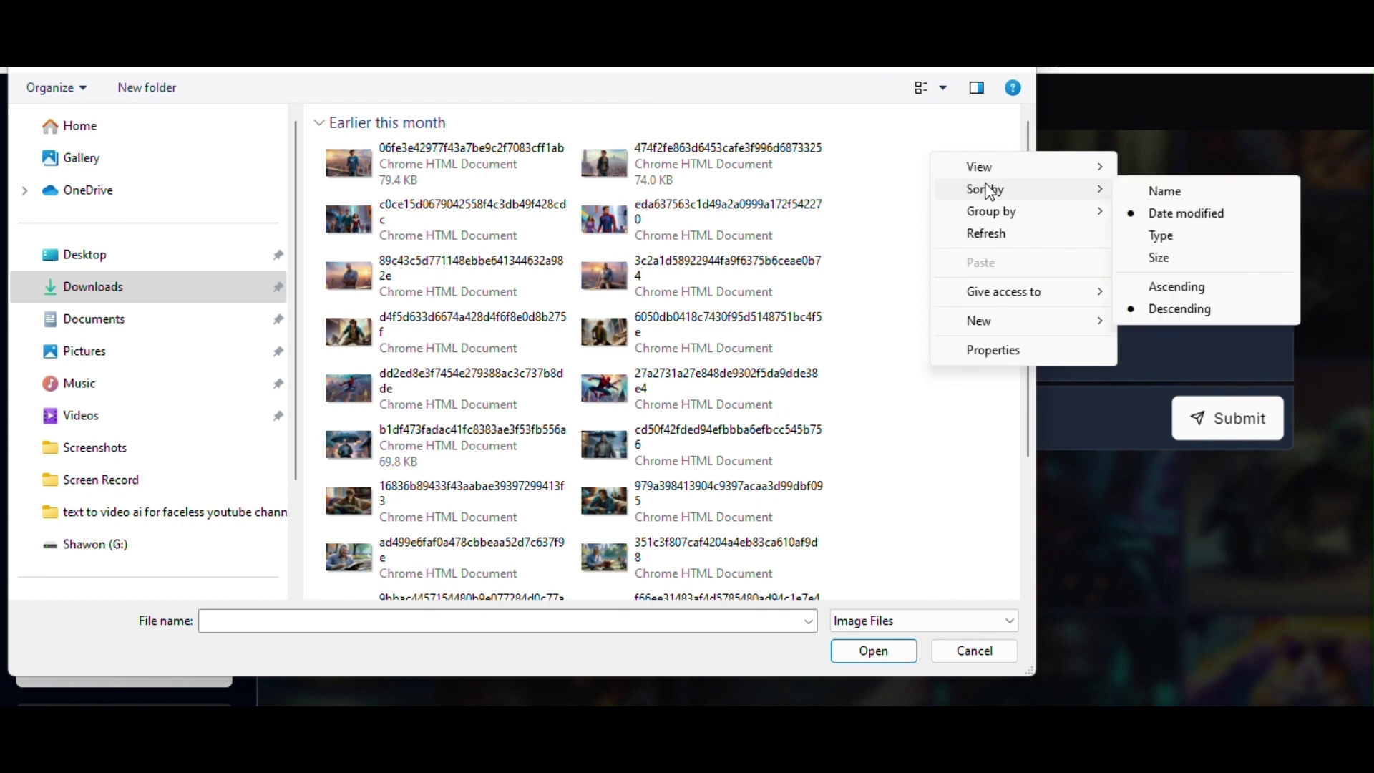
click(1158, 213)
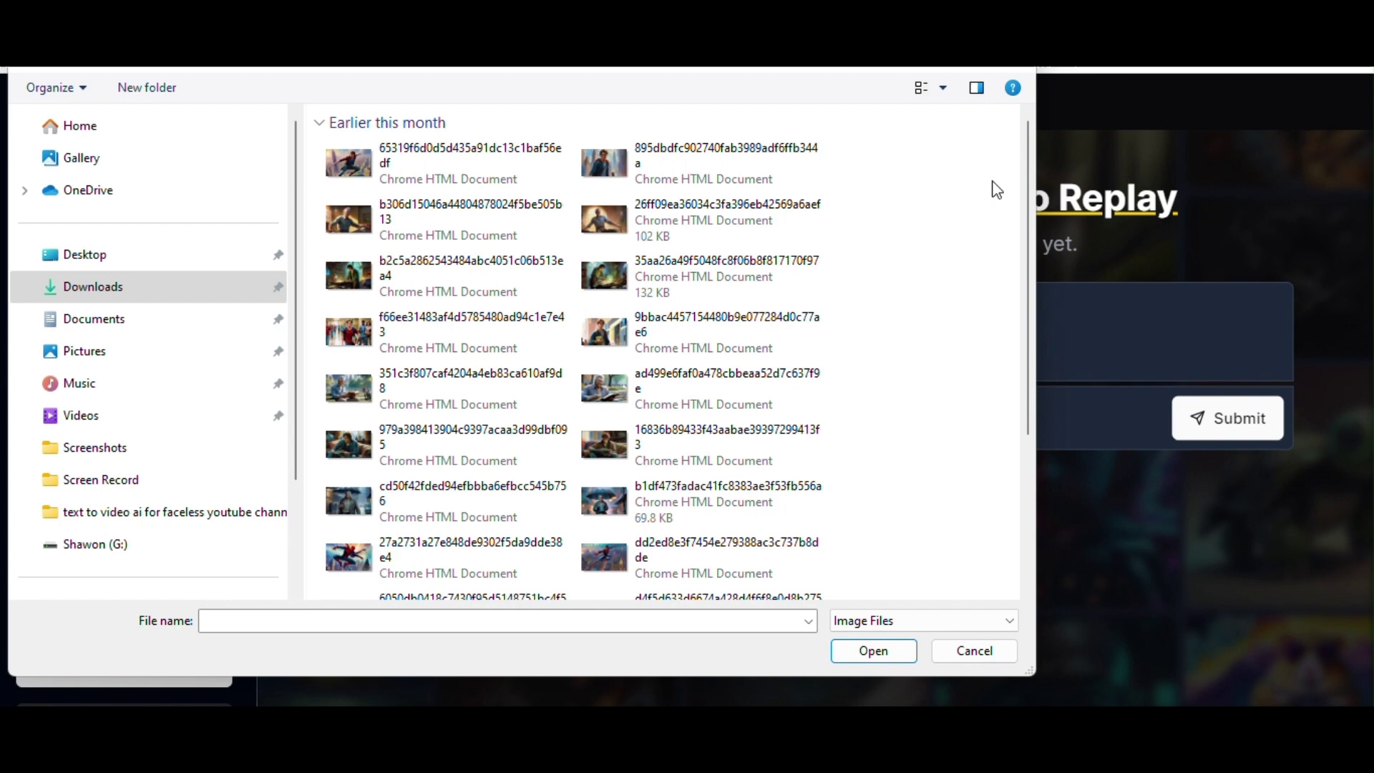
drag(1030, 175, 1051, 349)
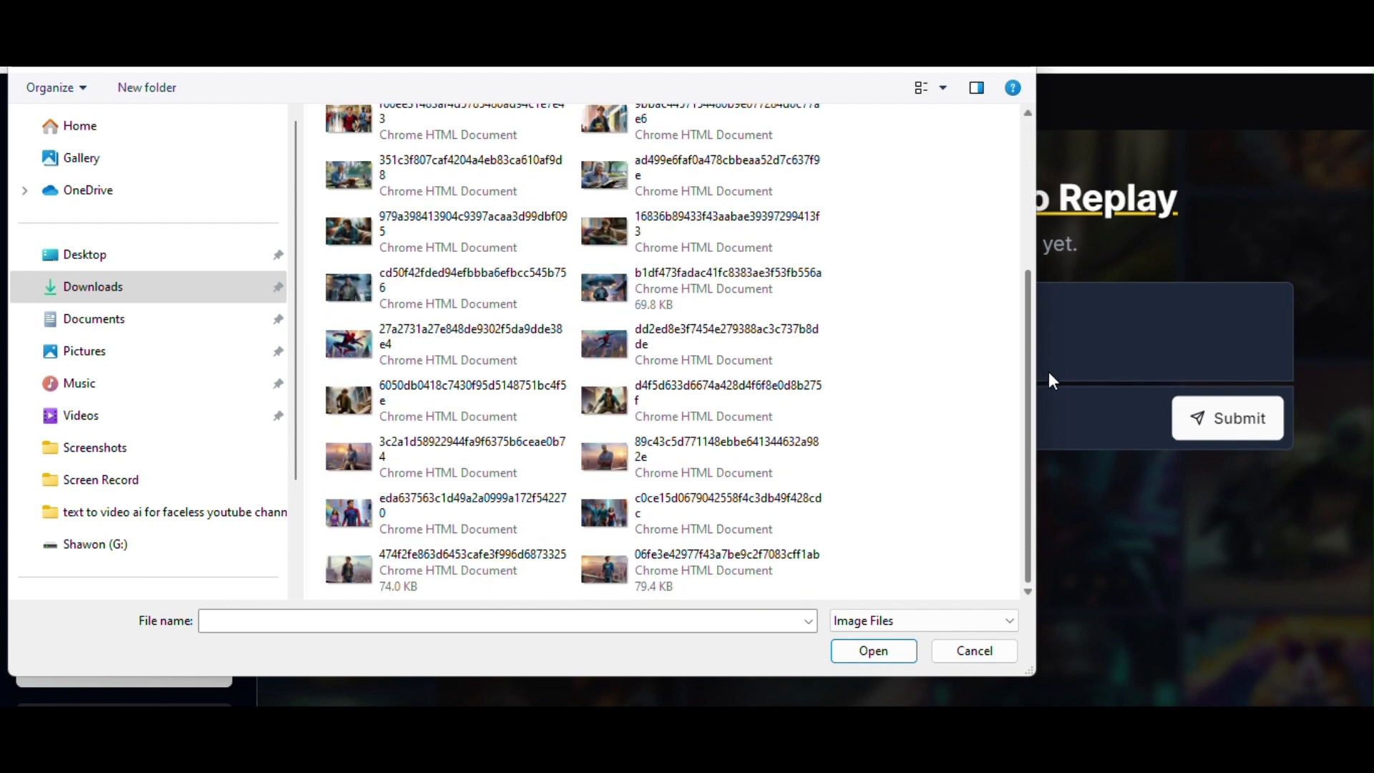
drag(1049, 372, 1035, 160)
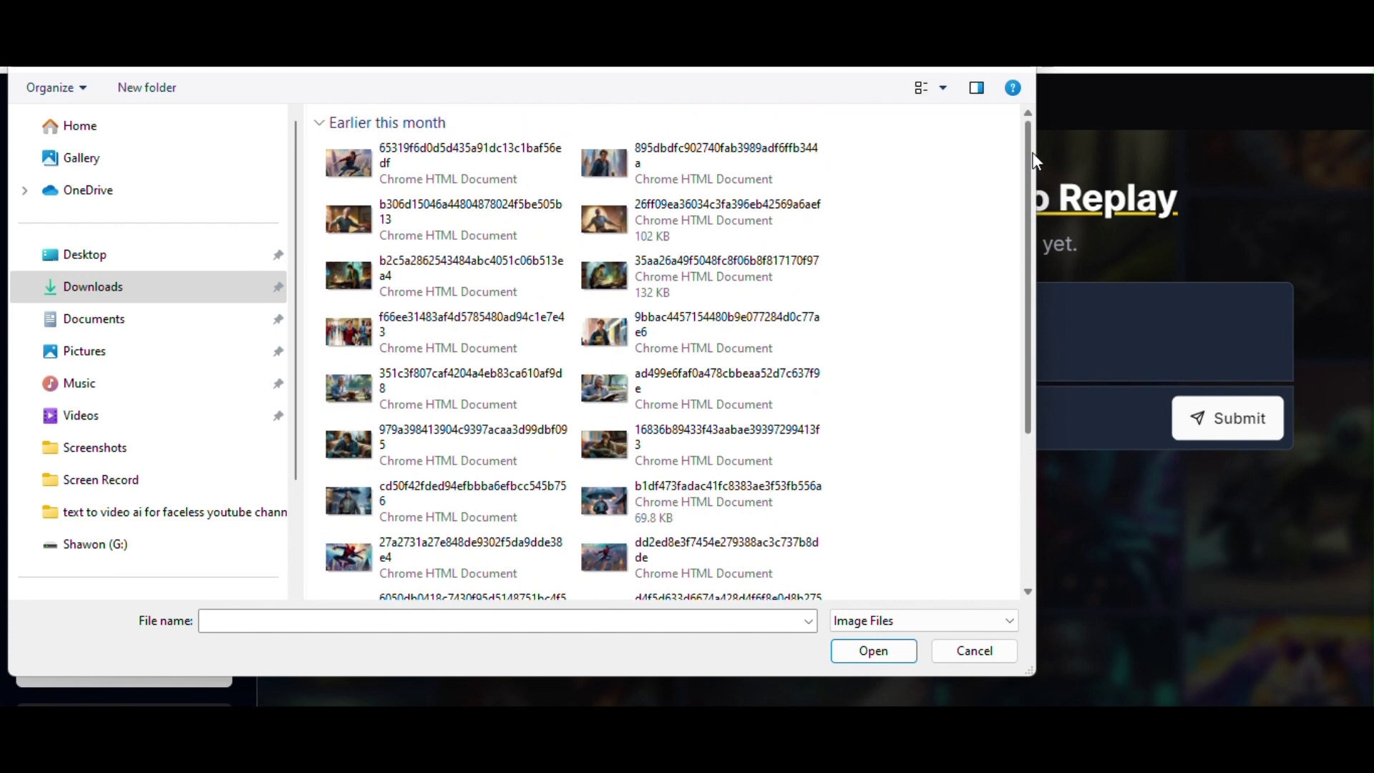
double_click(526, 156)
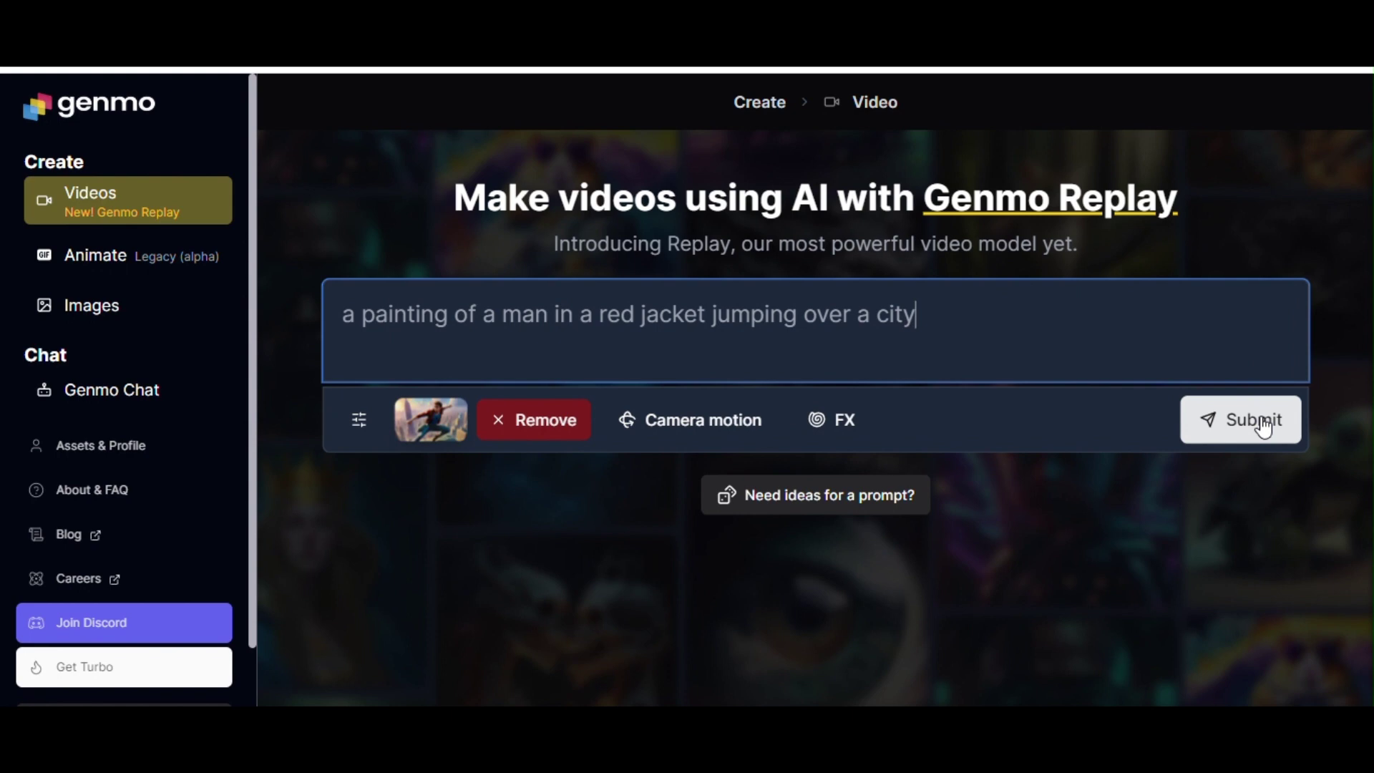
Submit the jumping-man video, then swap in the young-man image and submit it.
click(1237, 422)
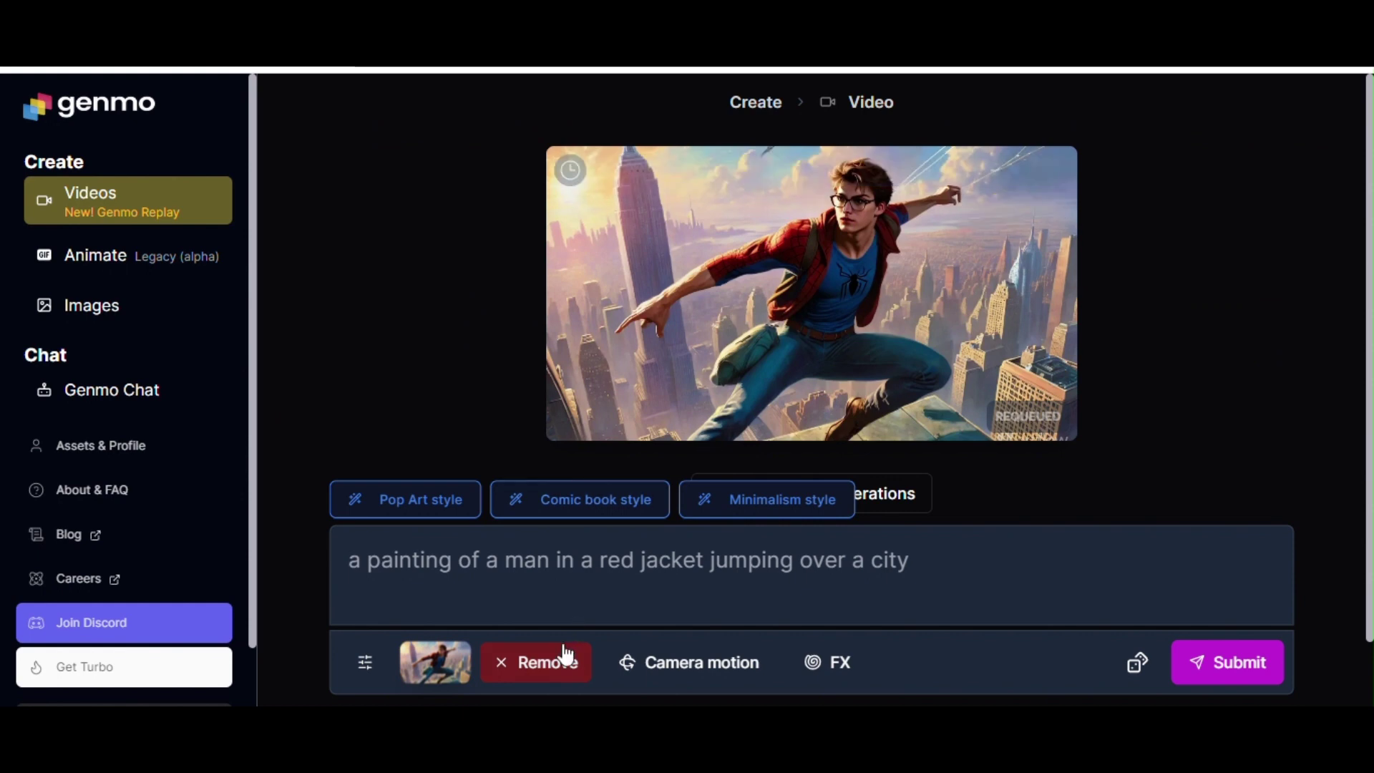
click(560, 664)
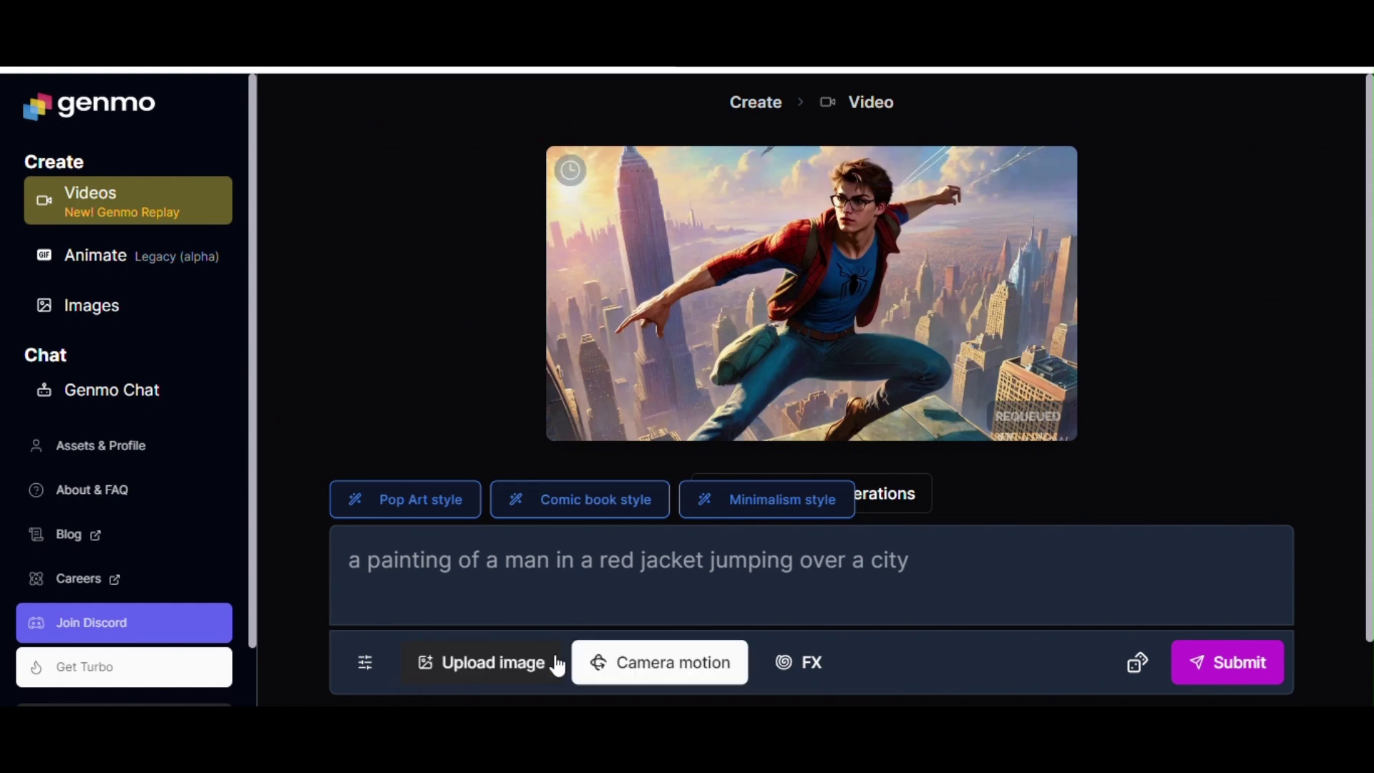
click(501, 660)
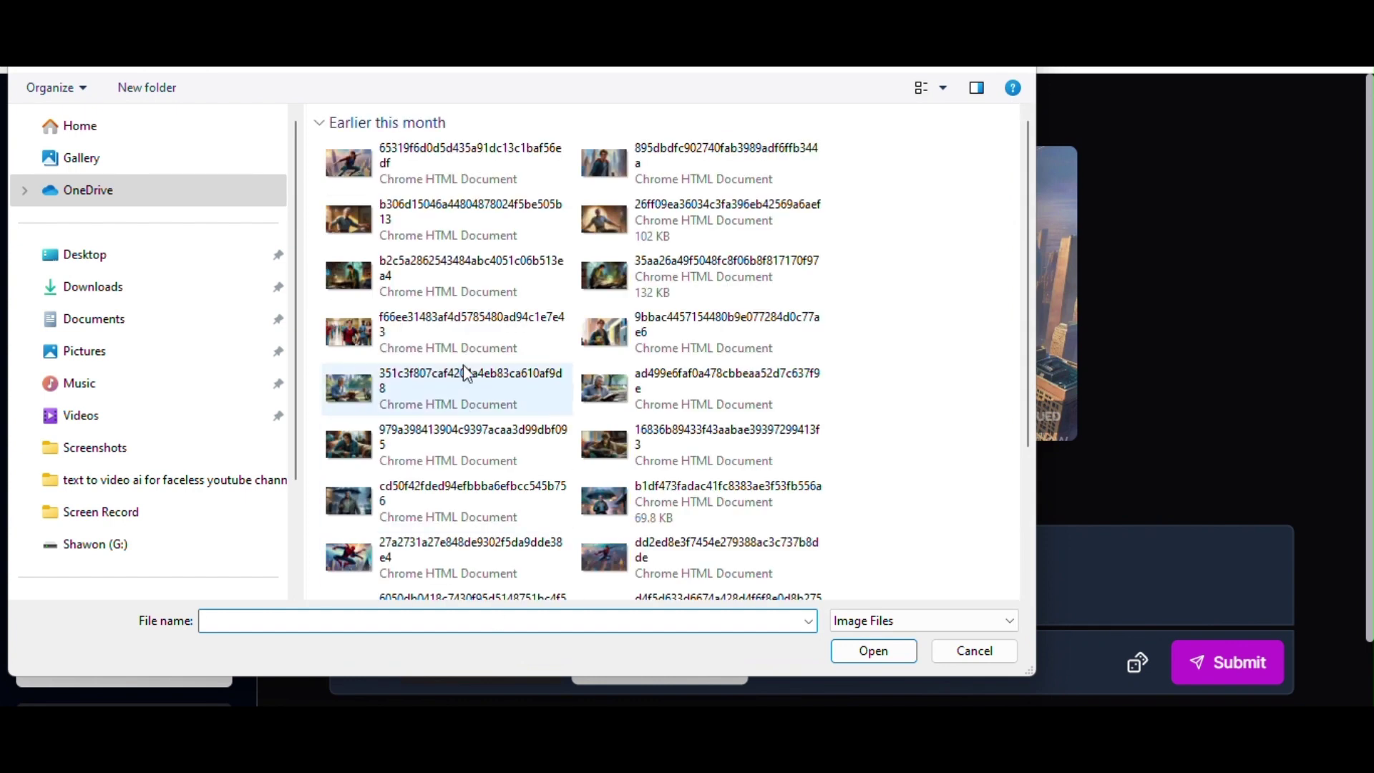
double_click(637, 179)
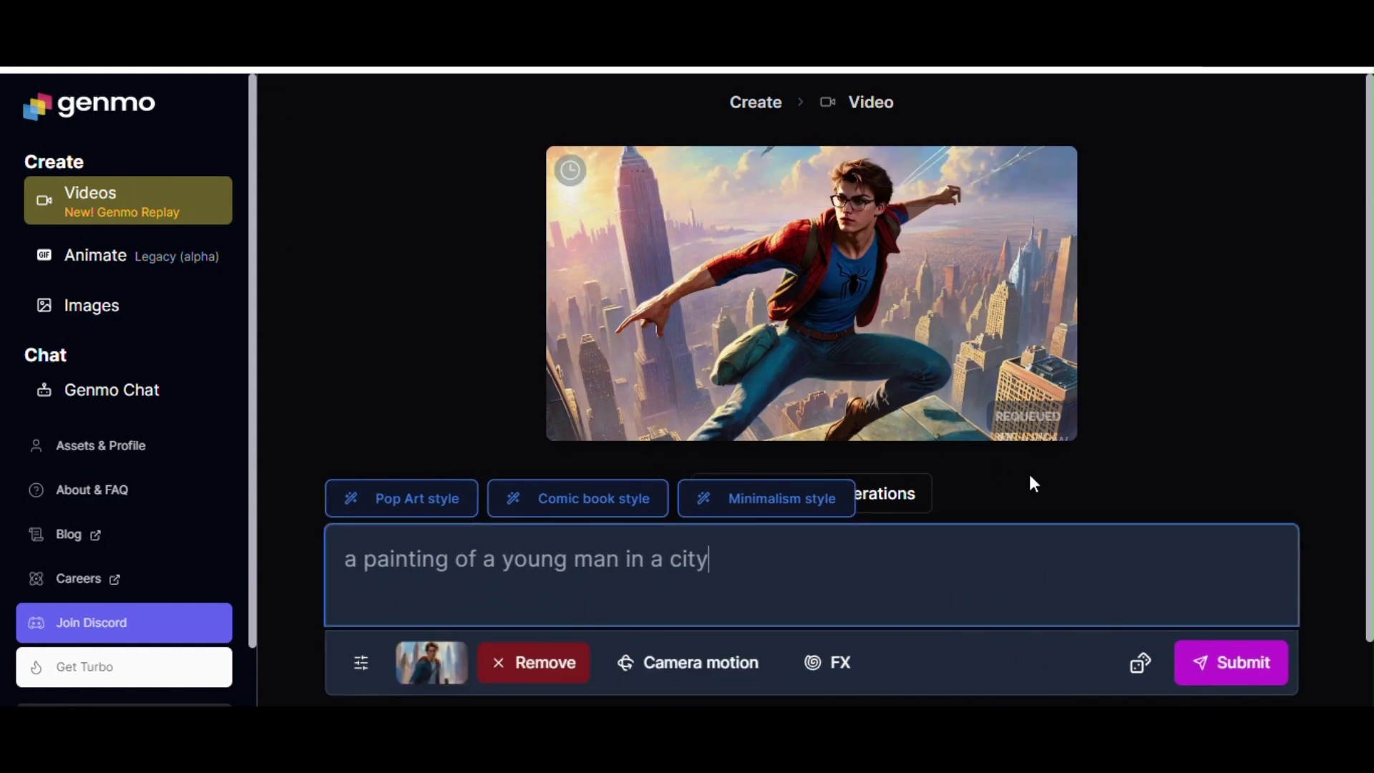
click(1218, 675)
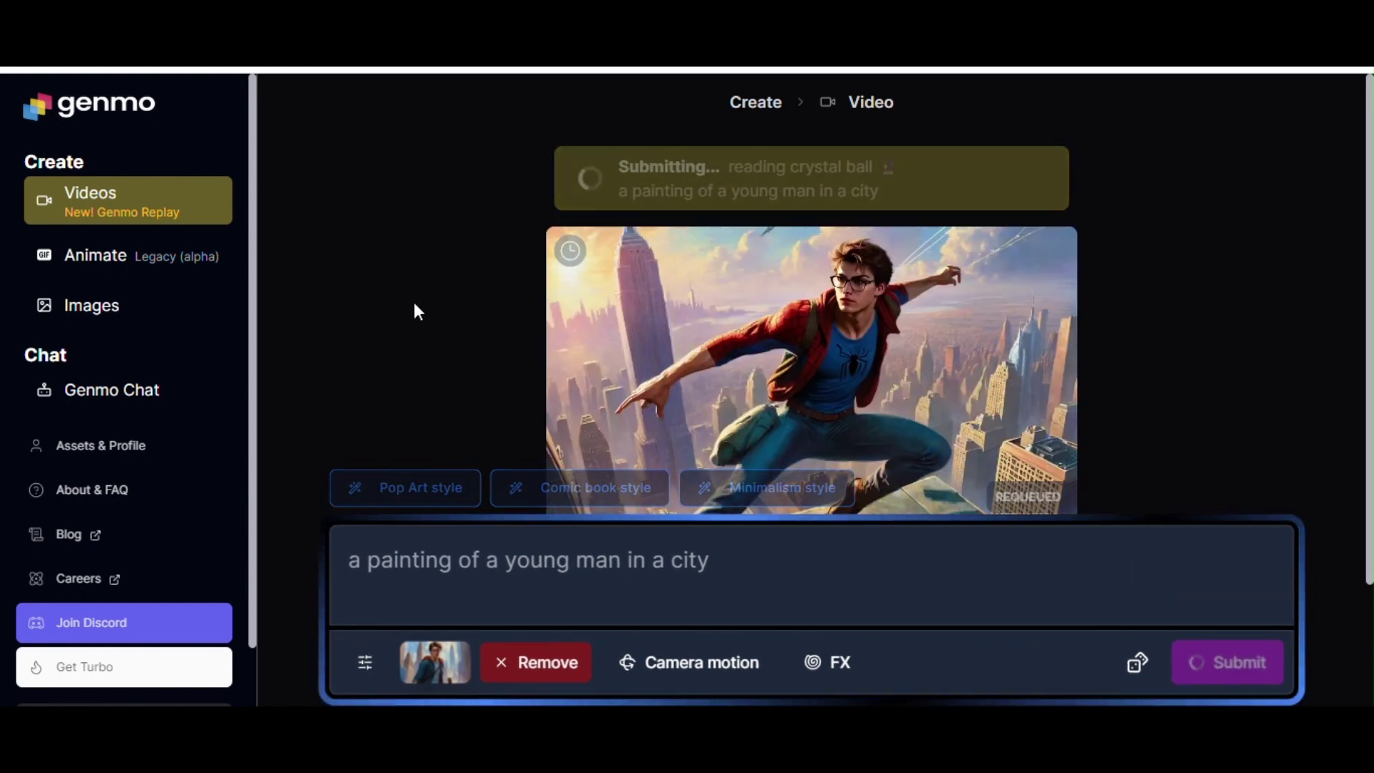
Replace the reference with the man-on-a-bed image and generate that video.
click(538, 667)
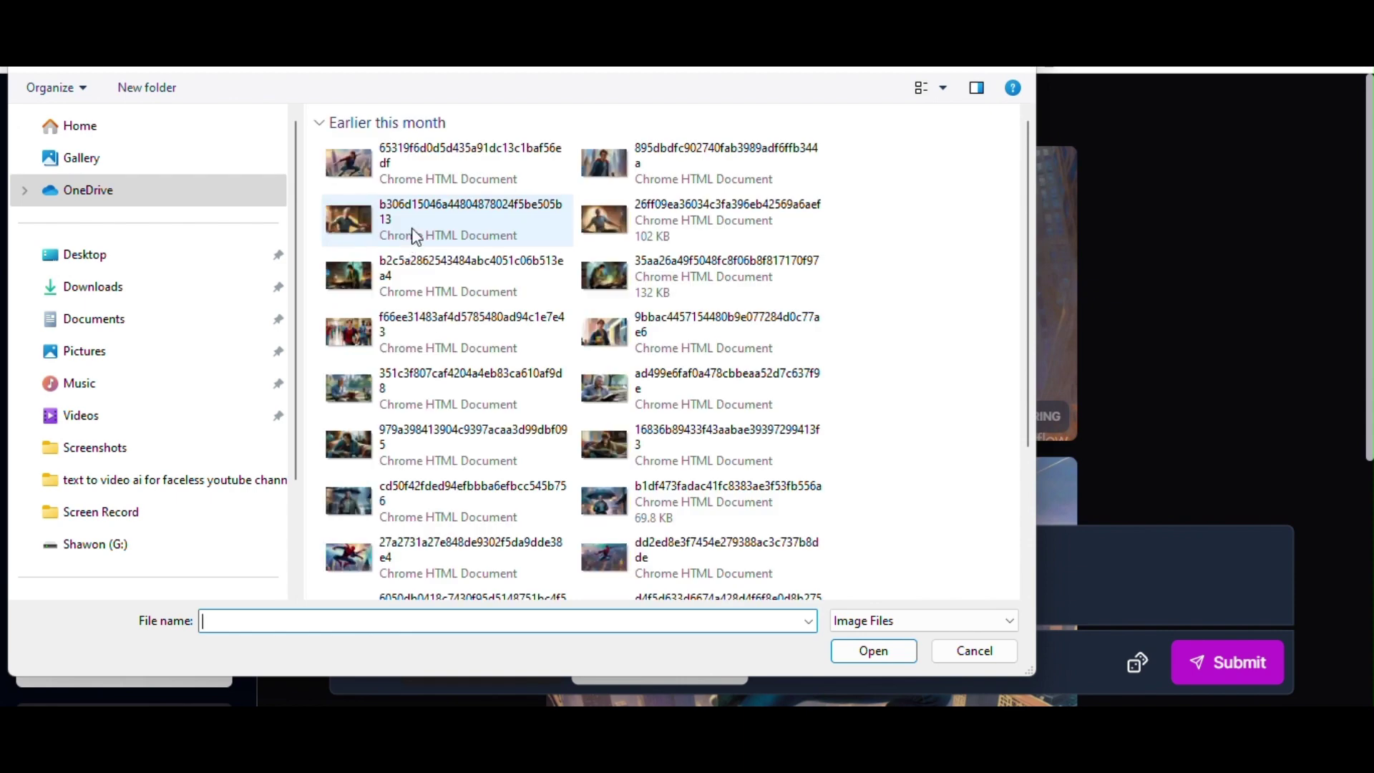
double_click(433, 231)
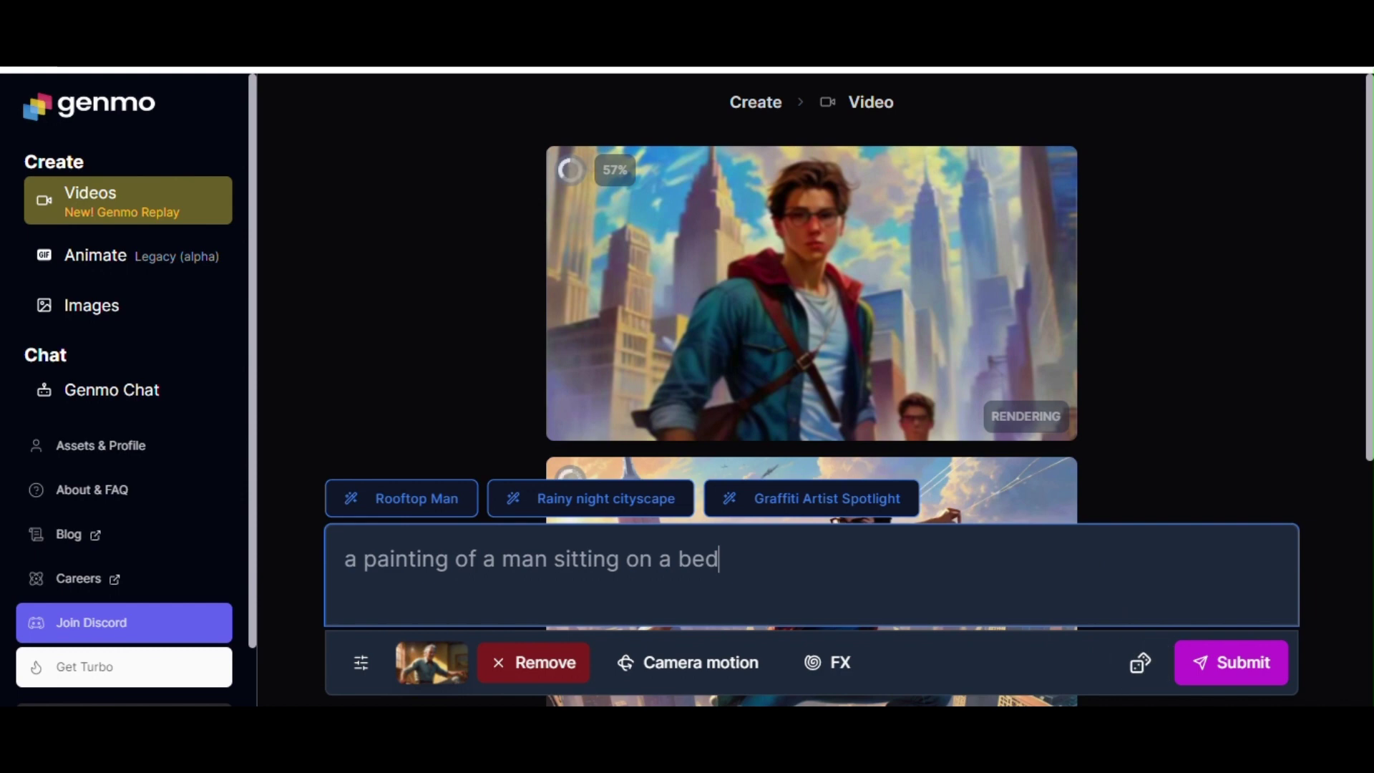
click(1202, 680)
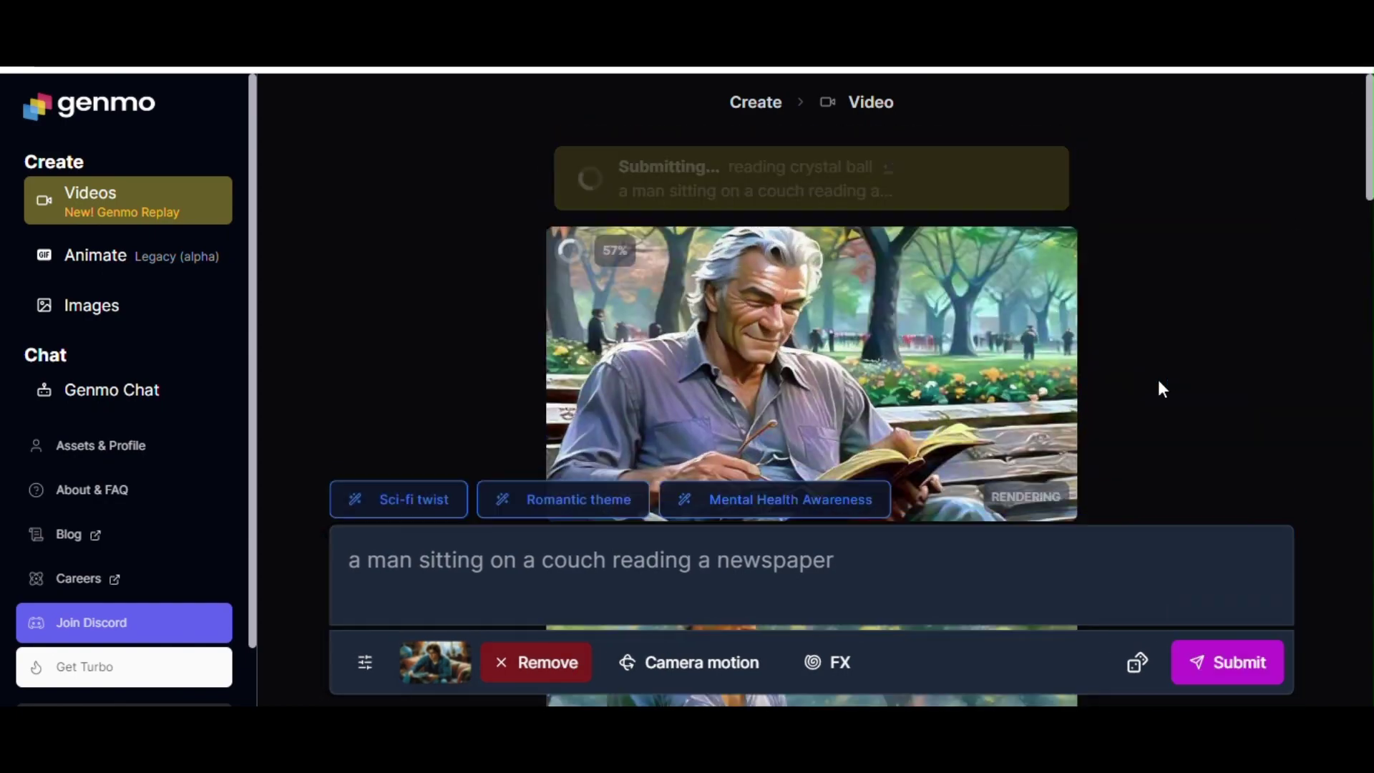
Swap in successive reference images, including Spider-Man flying and the tall-building man, generating each clip.
click(506, 653)
click(506, 653)
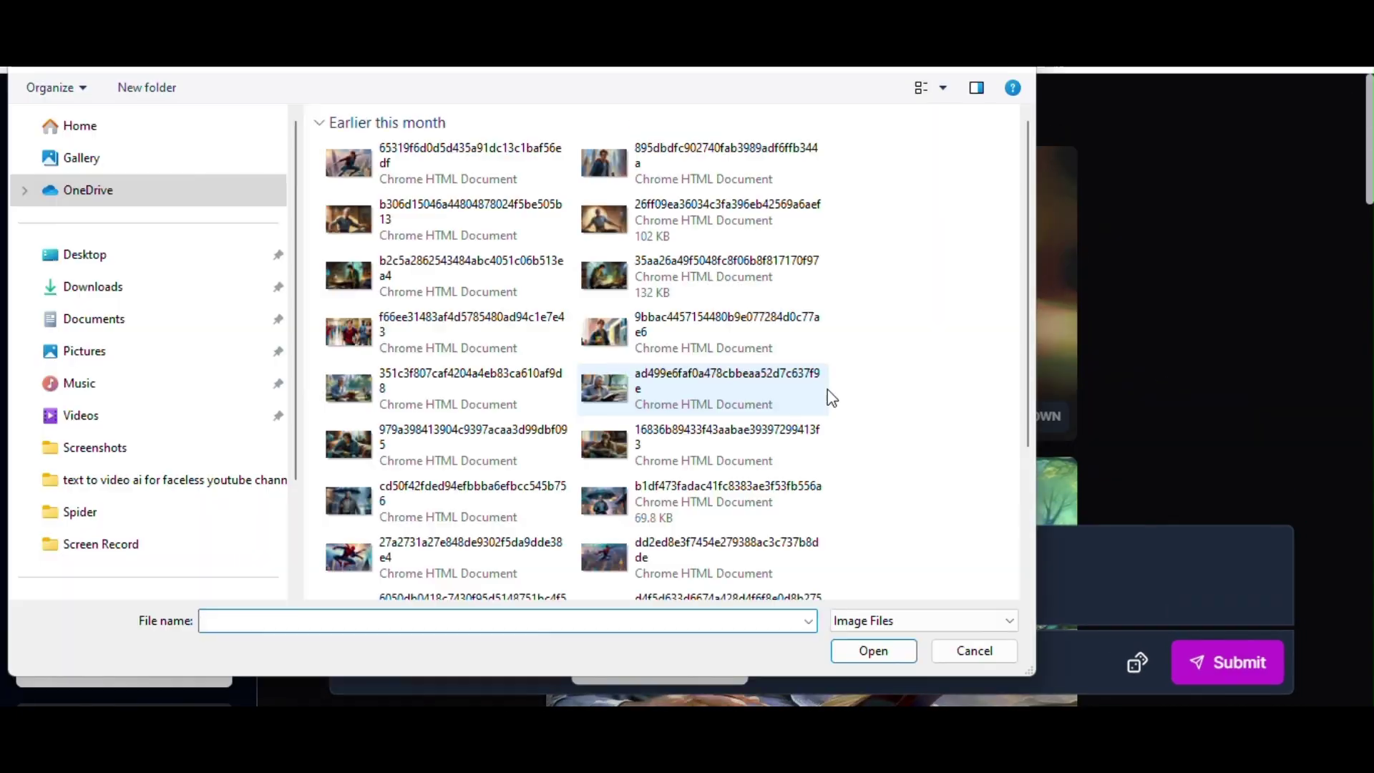
double_click(828, 389)
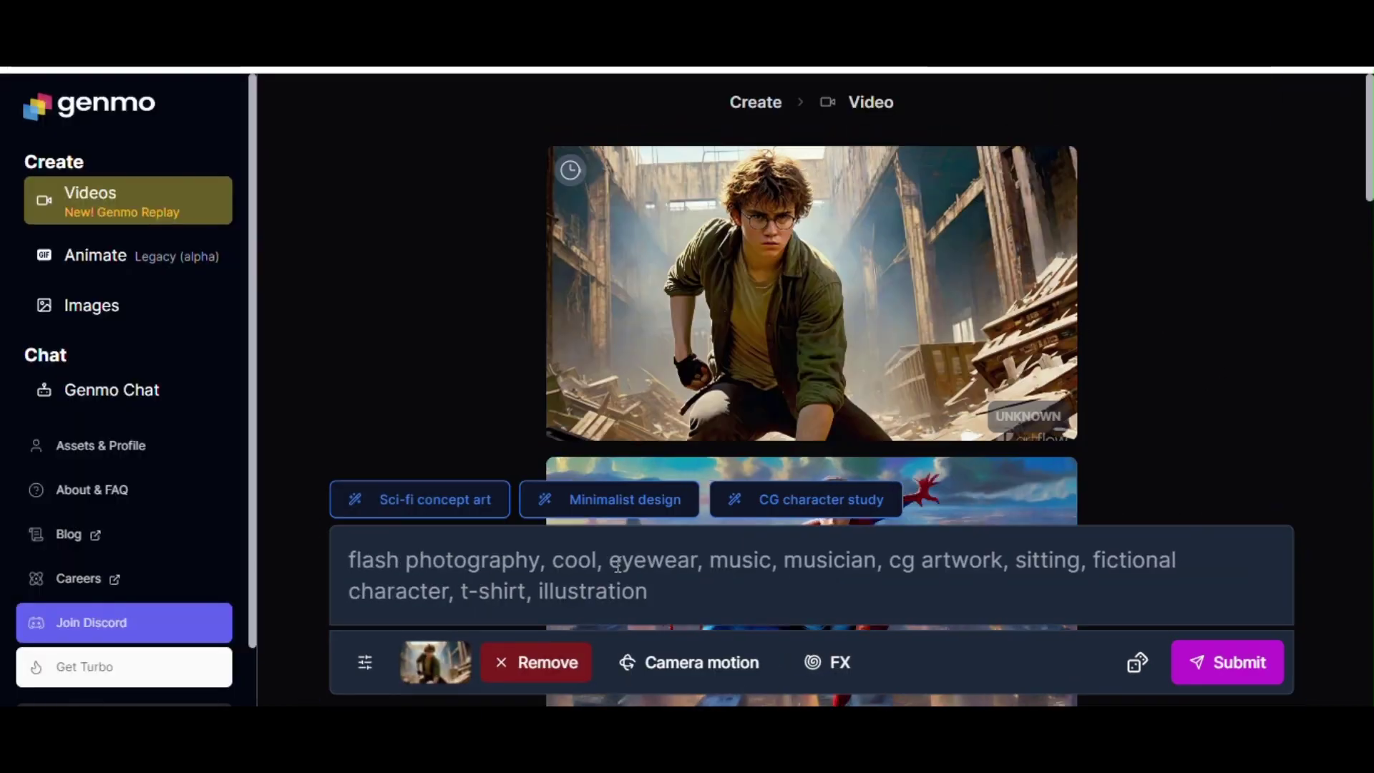
click(537, 662)
click(546, 662)
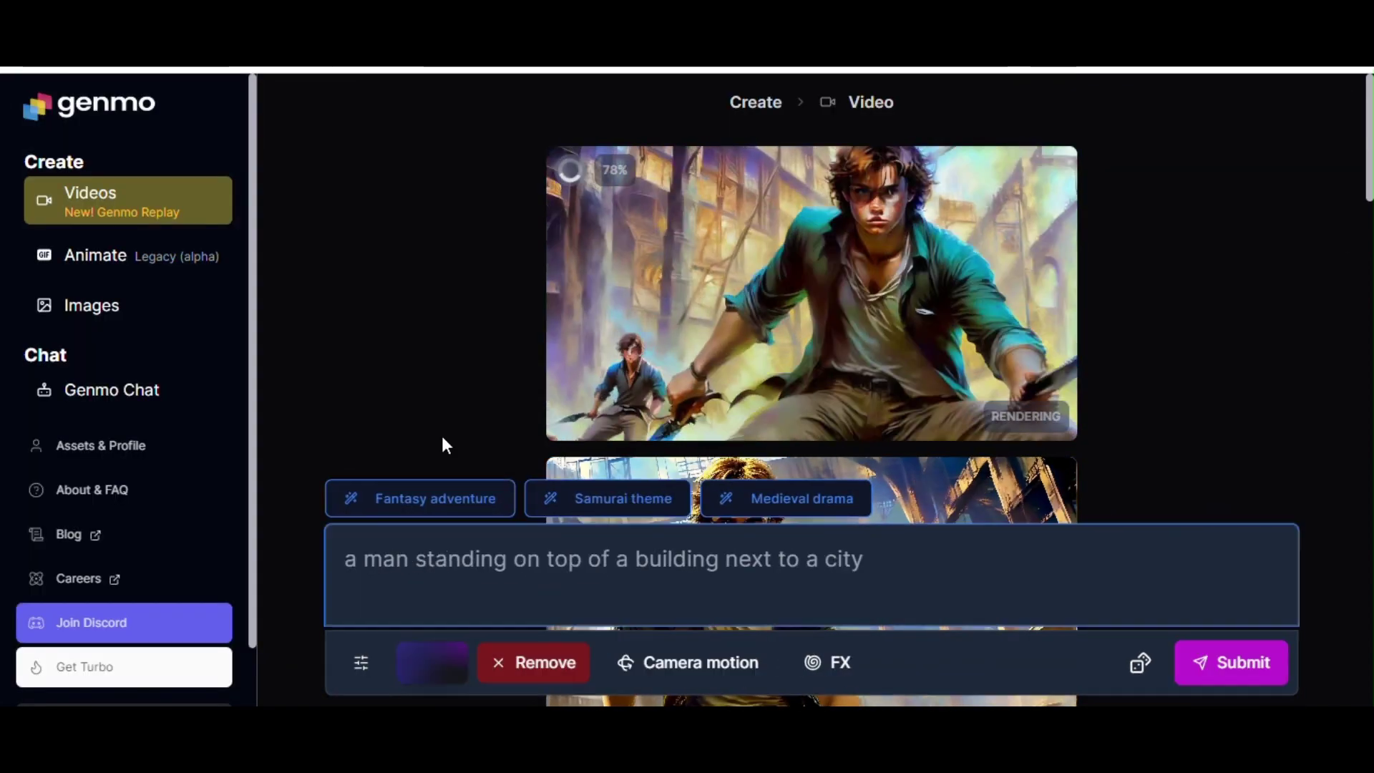
click(543, 663)
click(544, 664)
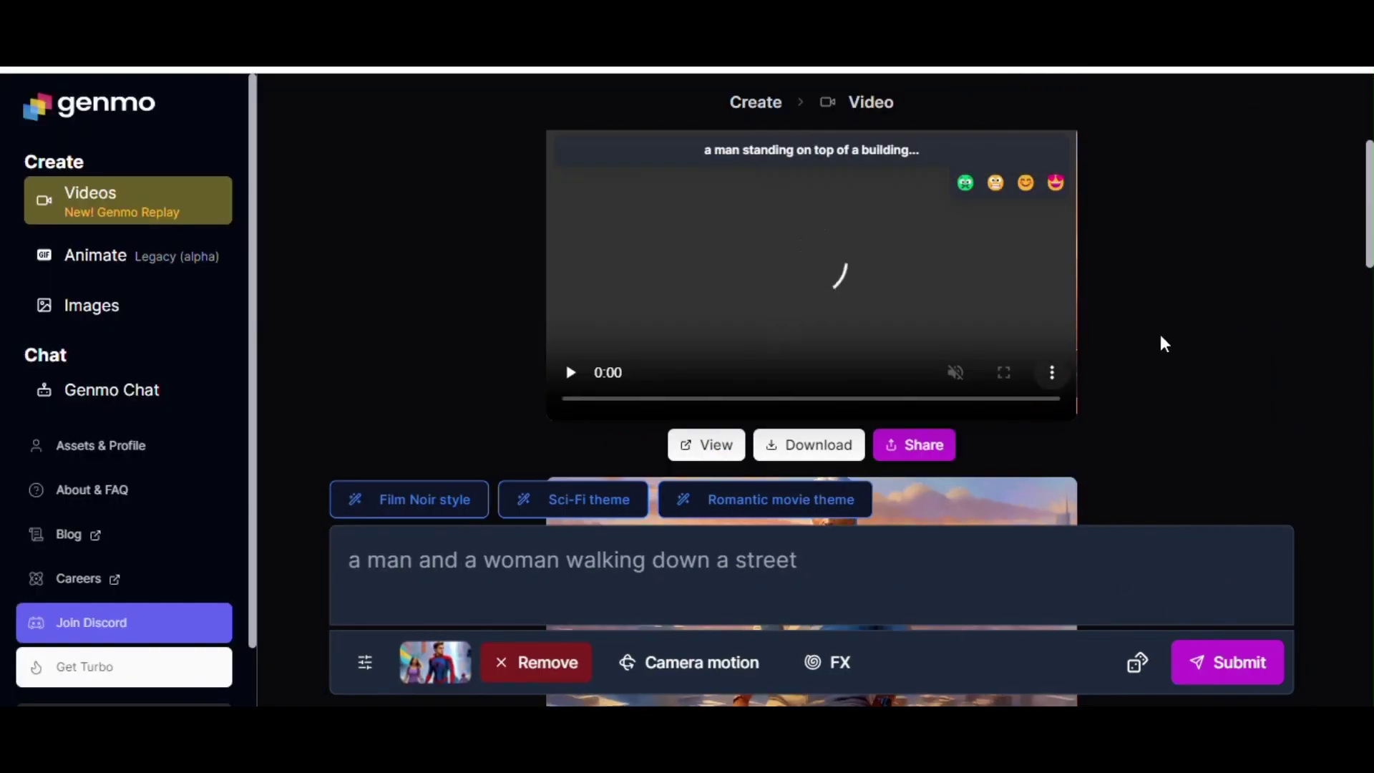
click(487, 662)
click(471, 663)
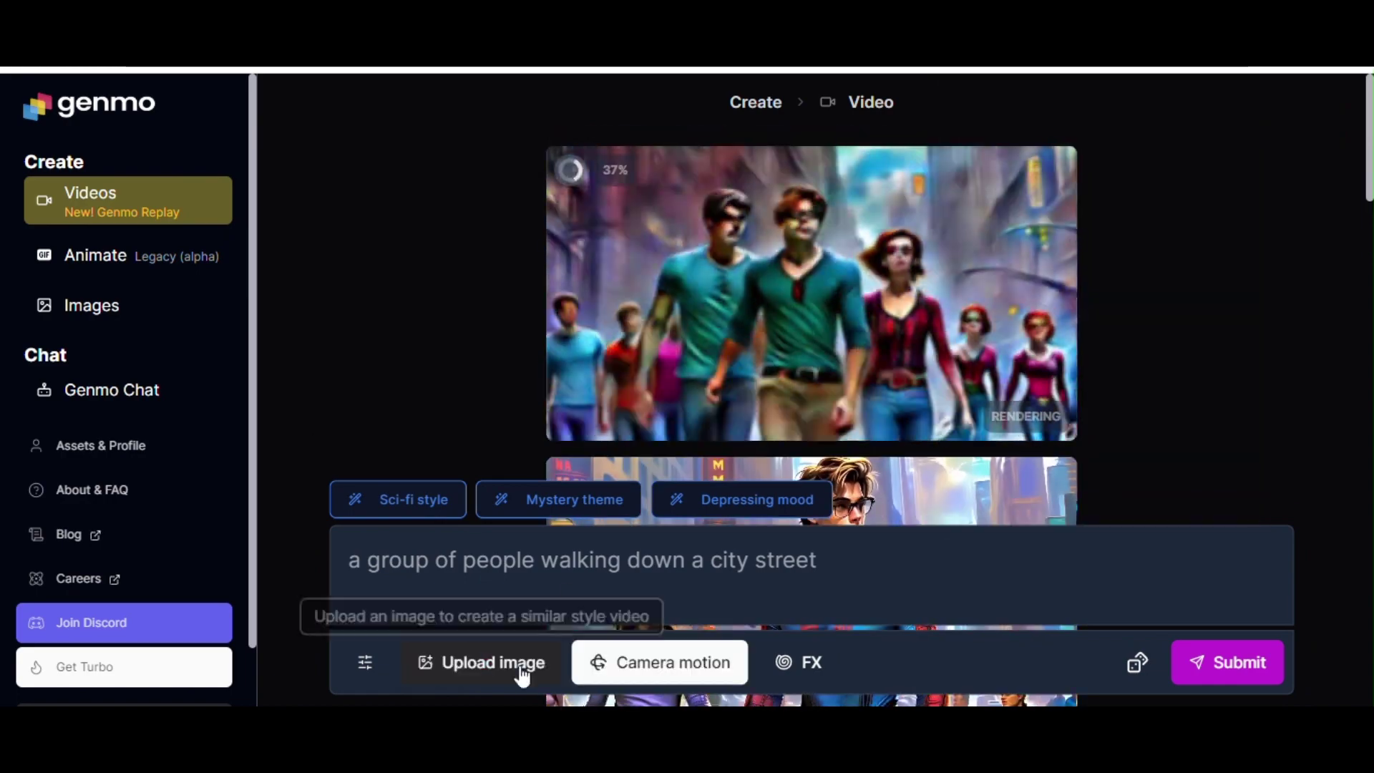
click(518, 672)
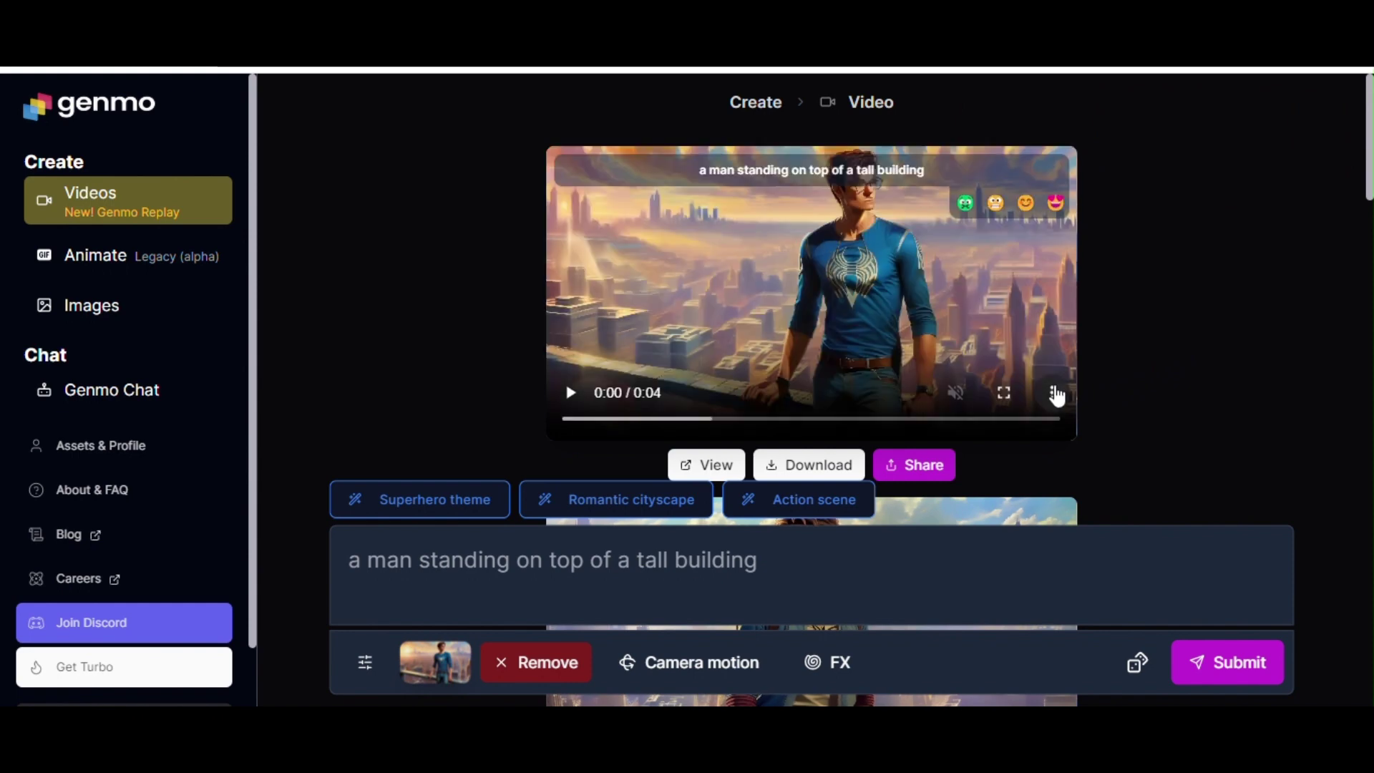
Download the tall-building clip as MP4 from the player's three-dot menu.
click(1054, 391)
click(997, 297)
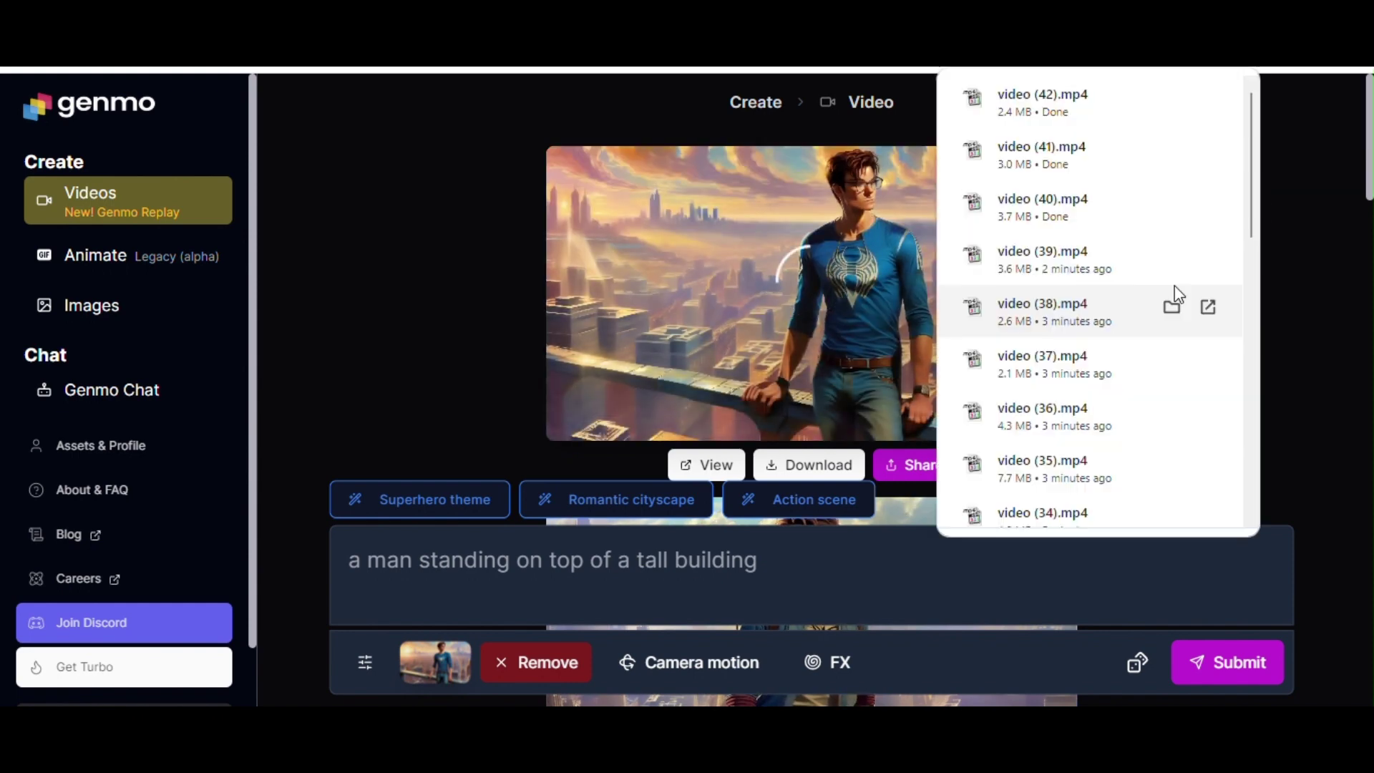
click(1292, 270)
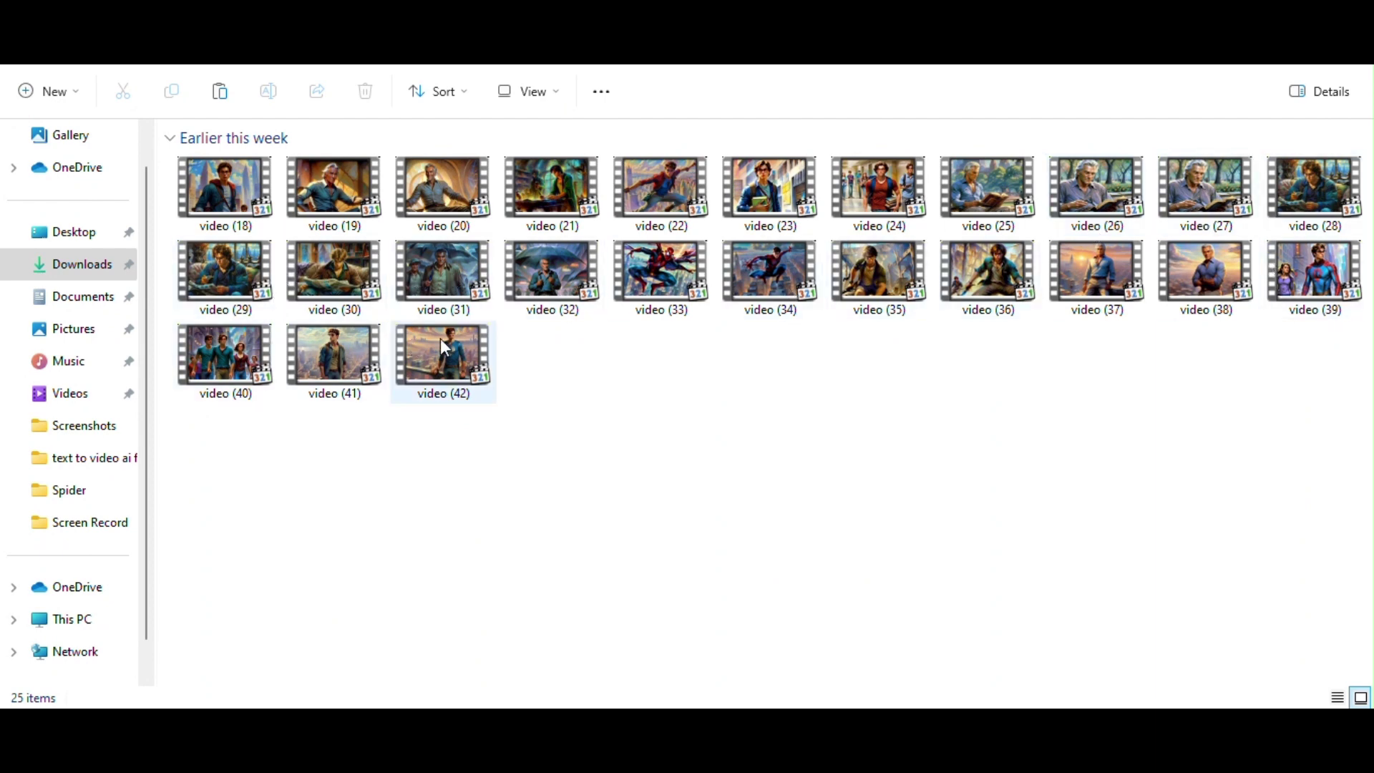
Play video (18) from Downloads to check it, then close the player.
double_click(235, 194)
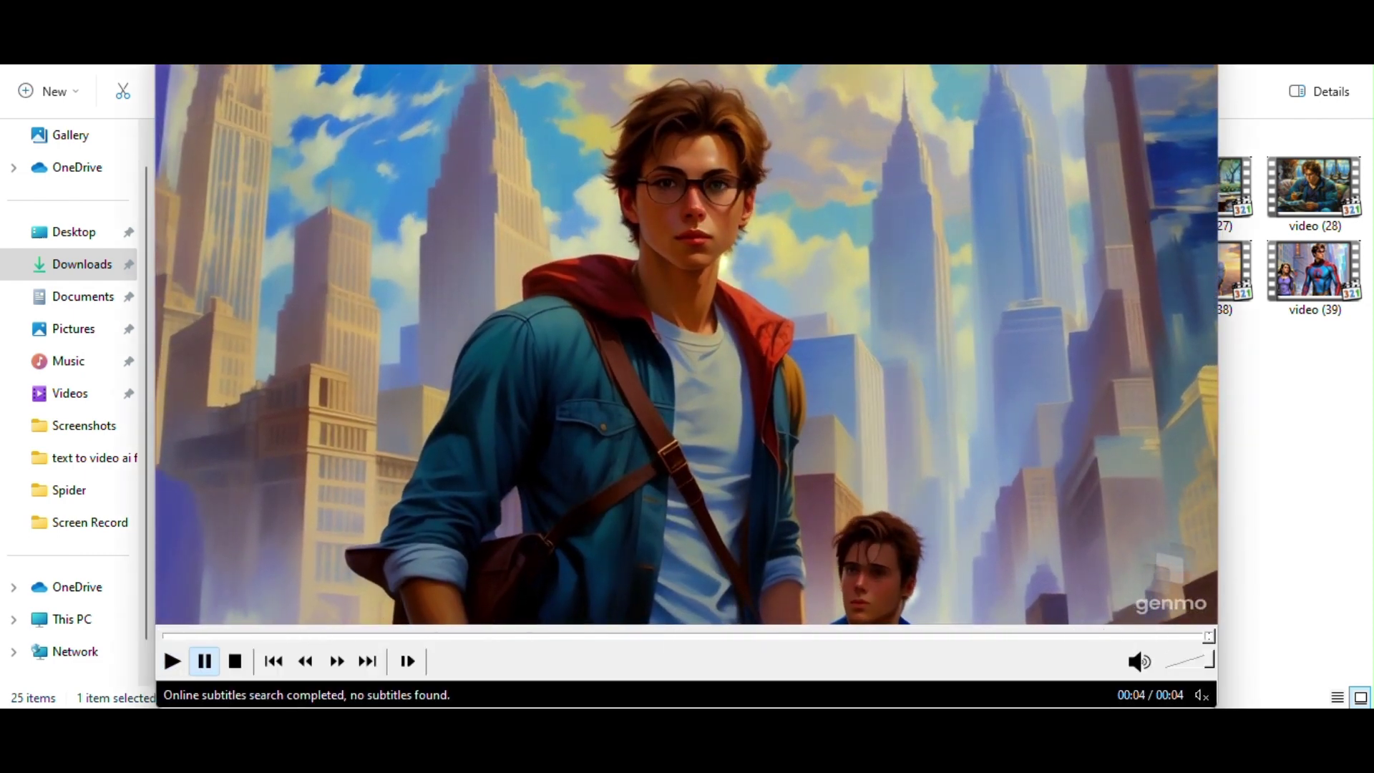
key(alt+F4)
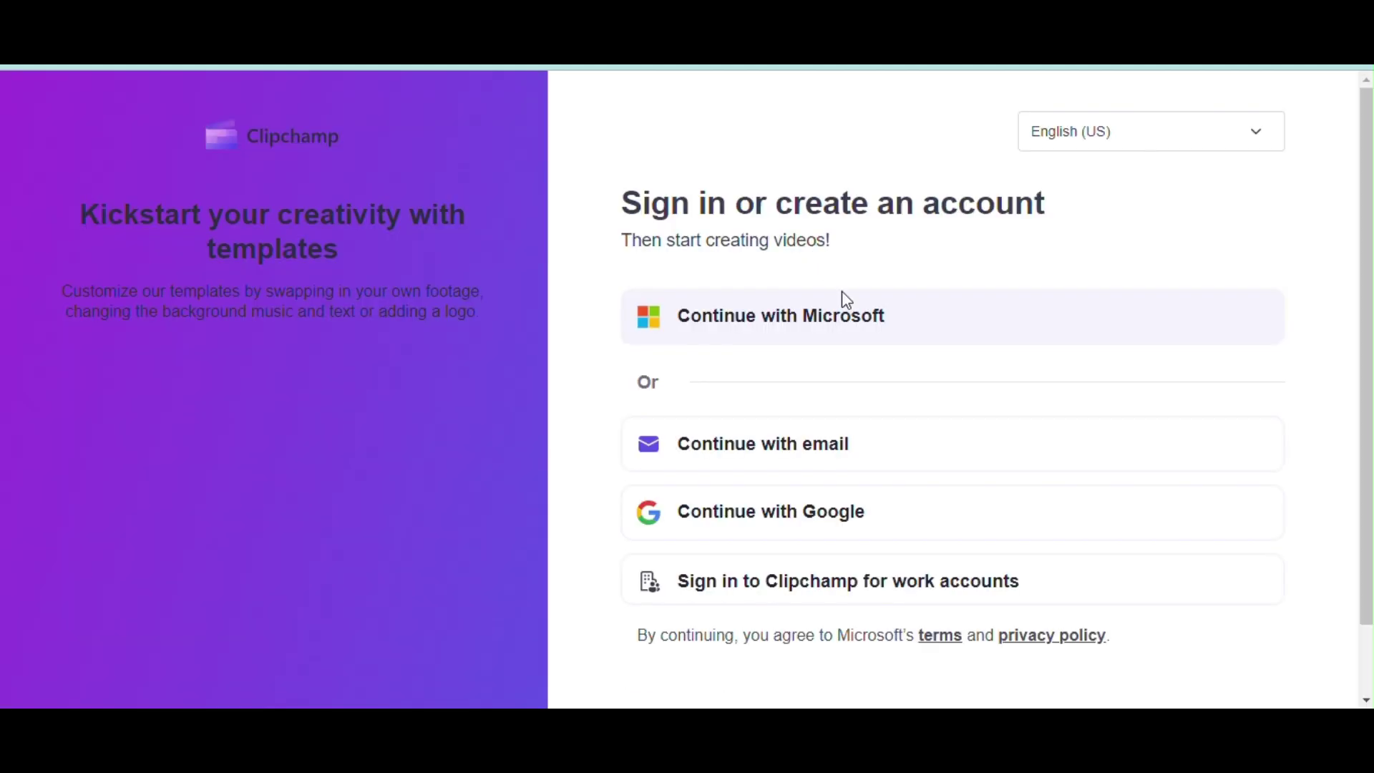
Sign in to Clipchamp with the Google account and allow it access.
click(776, 528)
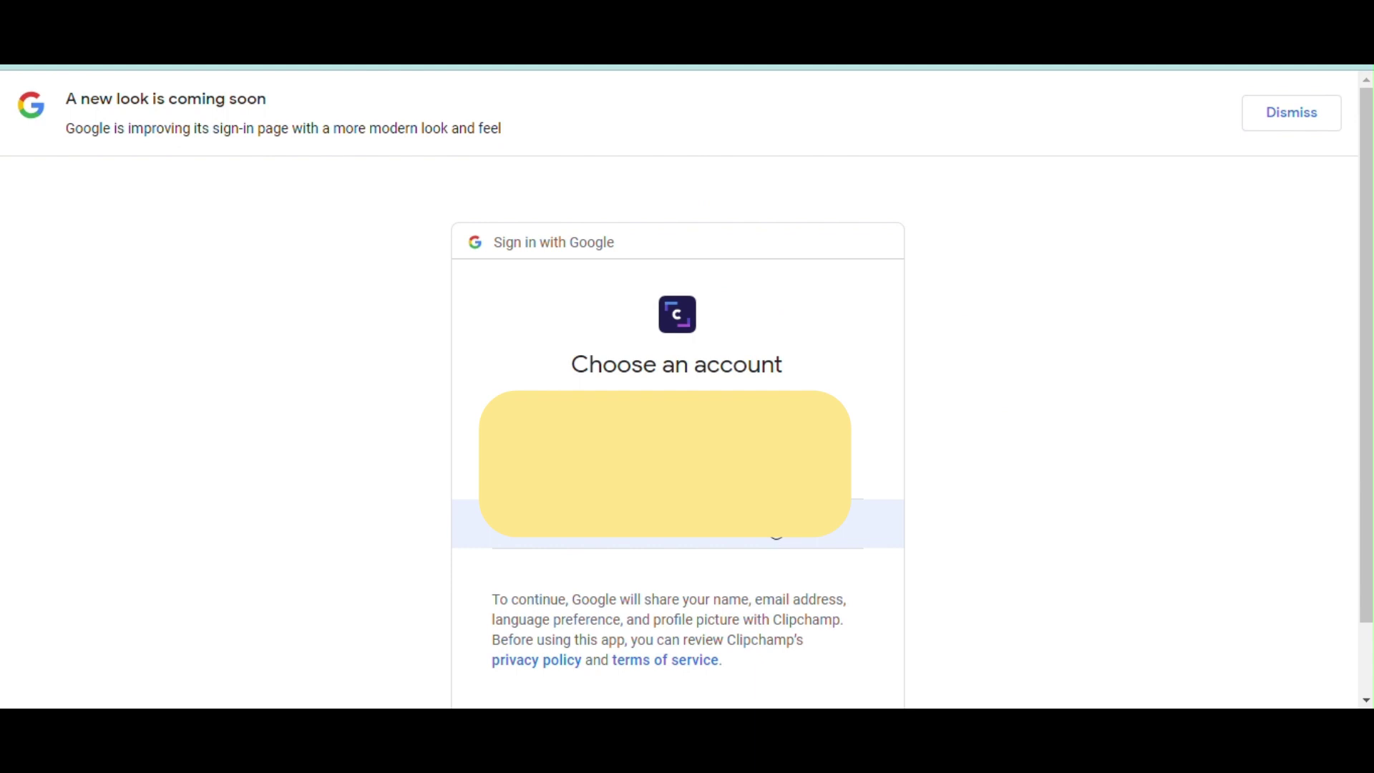
click(877, 467)
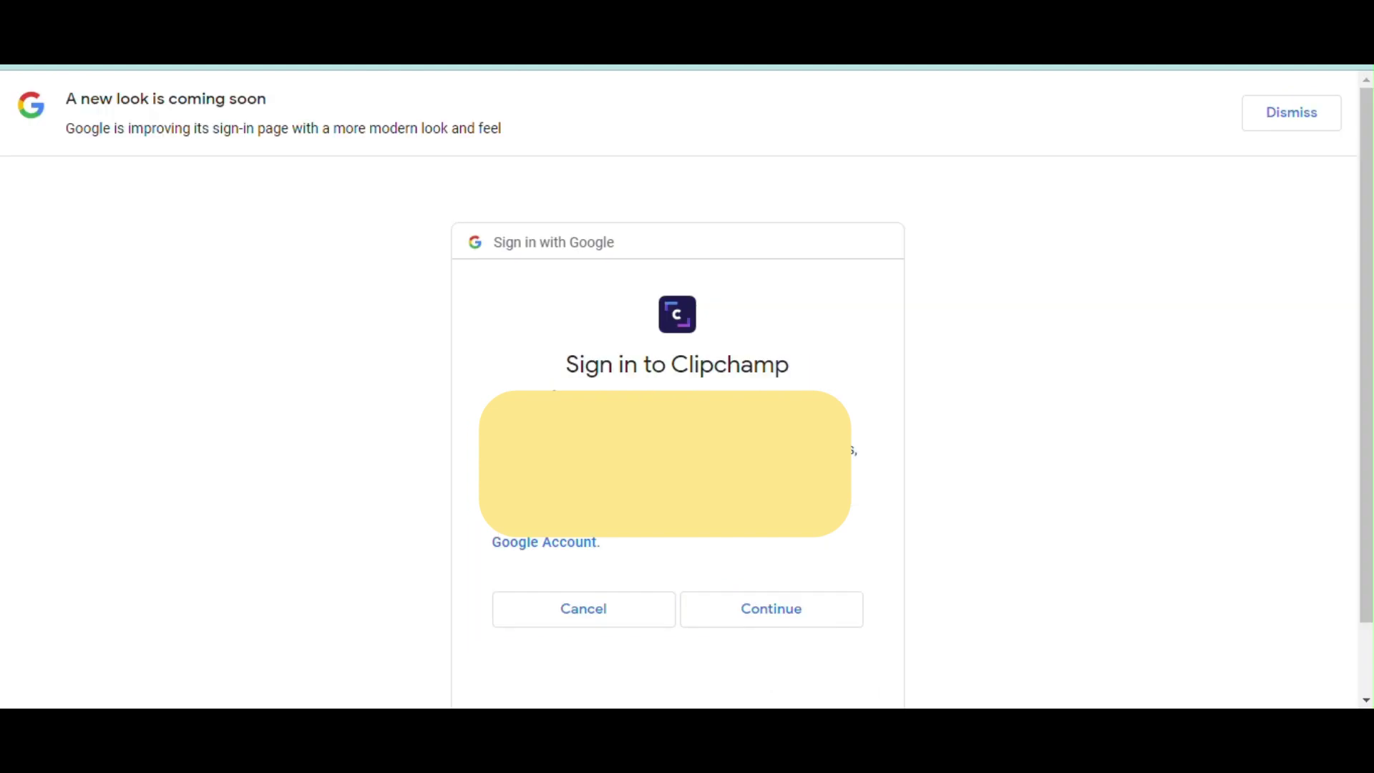
click(745, 607)
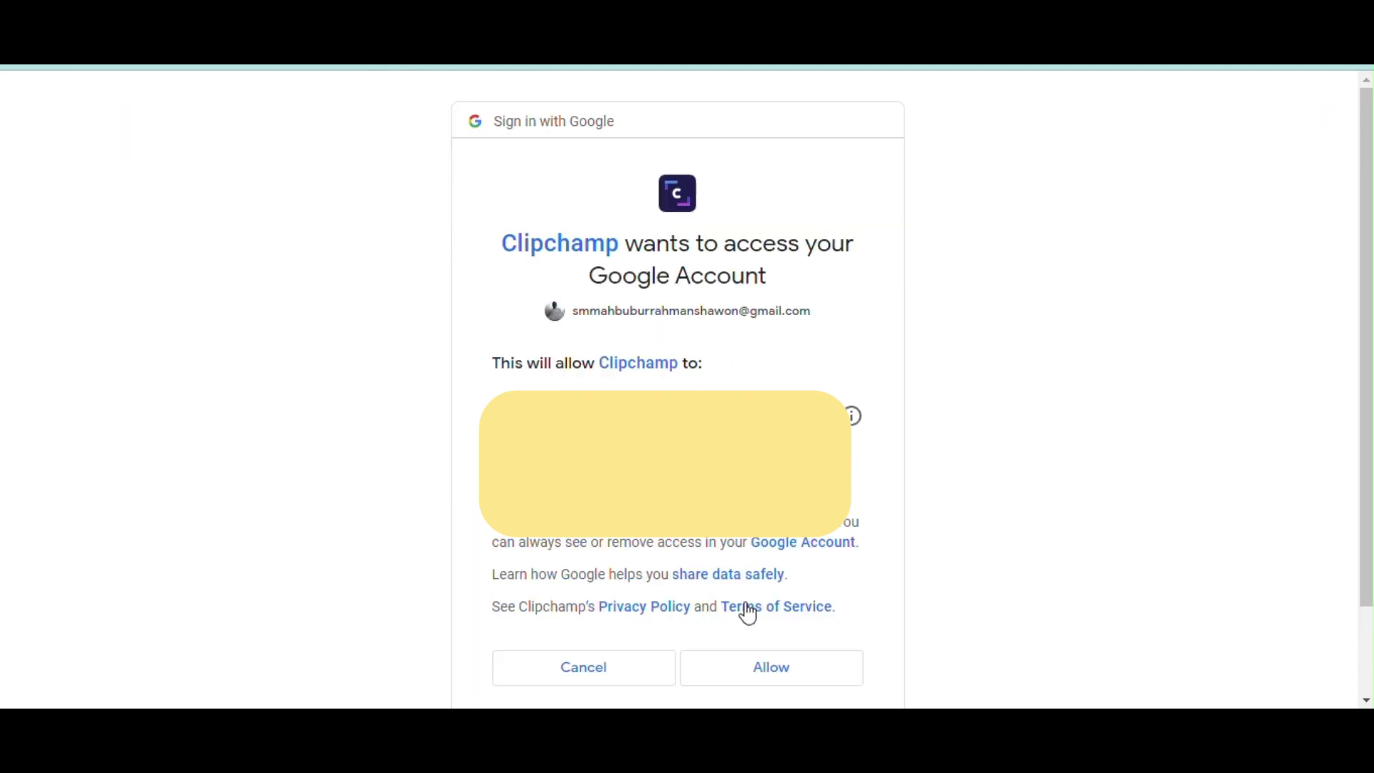
click(785, 673)
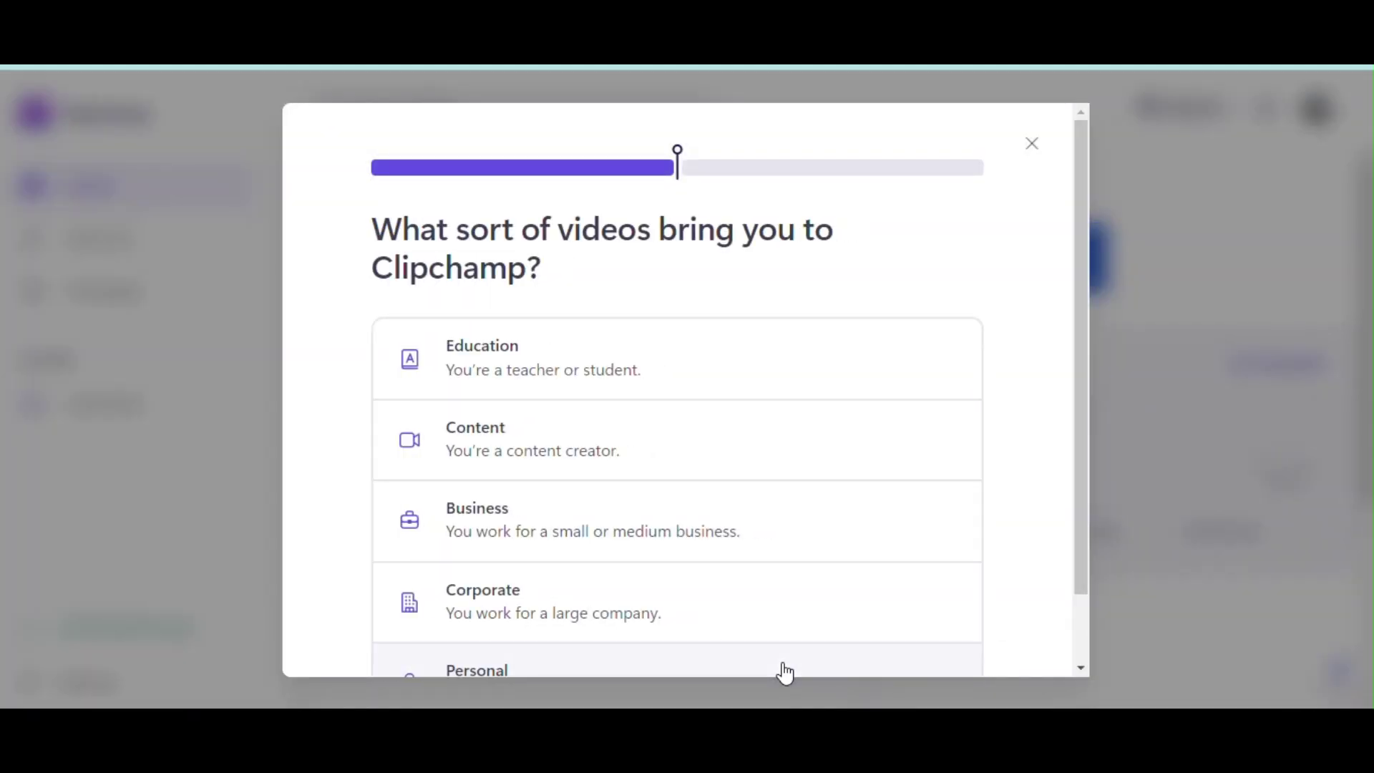
Answer the onboarding questions as a content creator of the Influencer type.
click(538, 429)
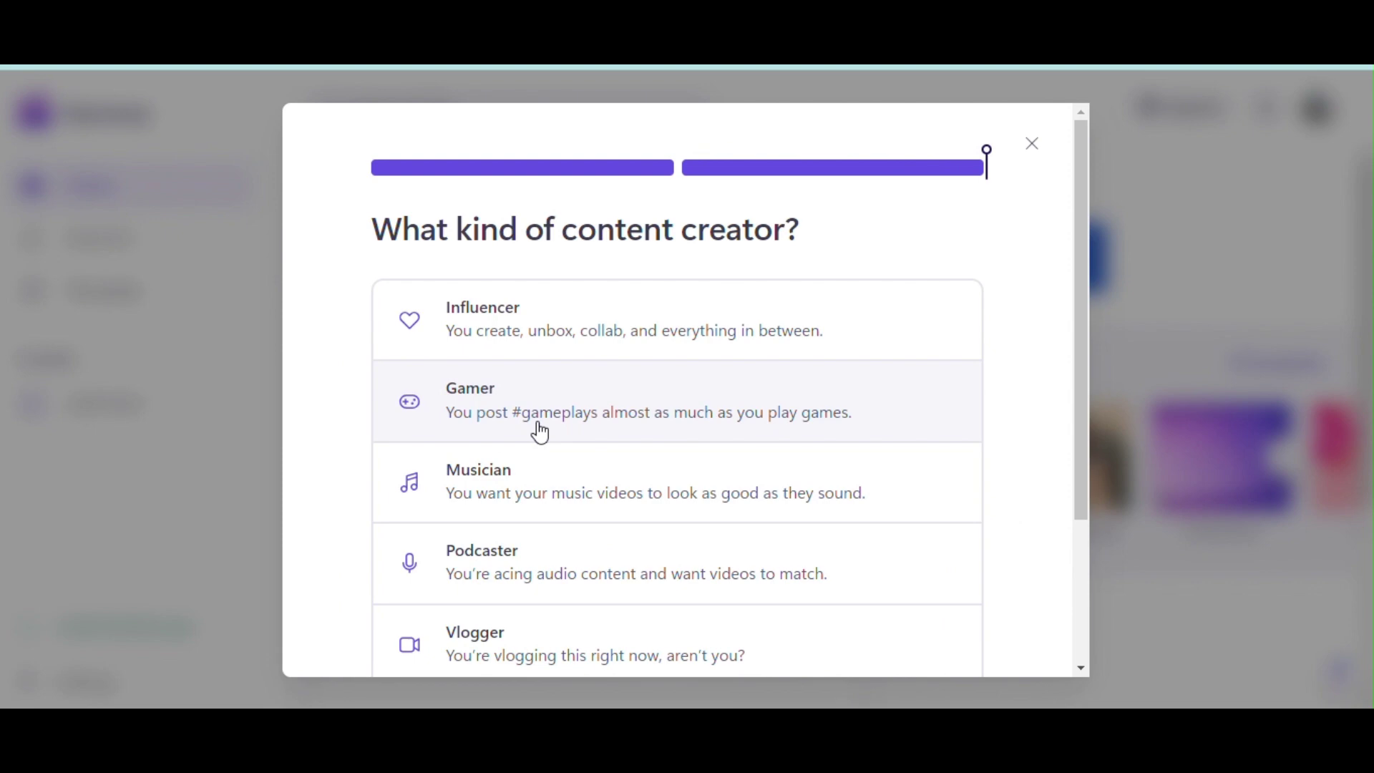
click(552, 337)
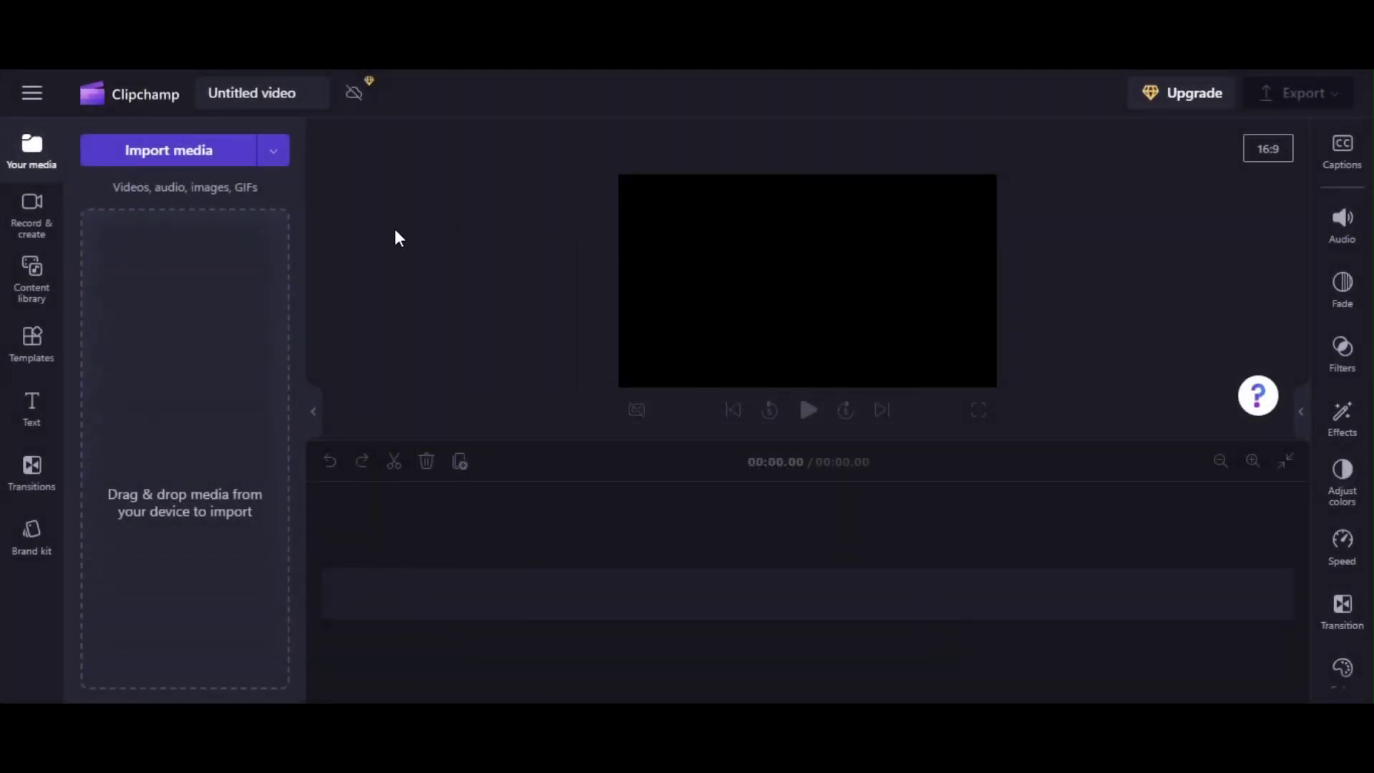
Start a media import and sort the Downloads files oldest first by date modified.
click(169, 159)
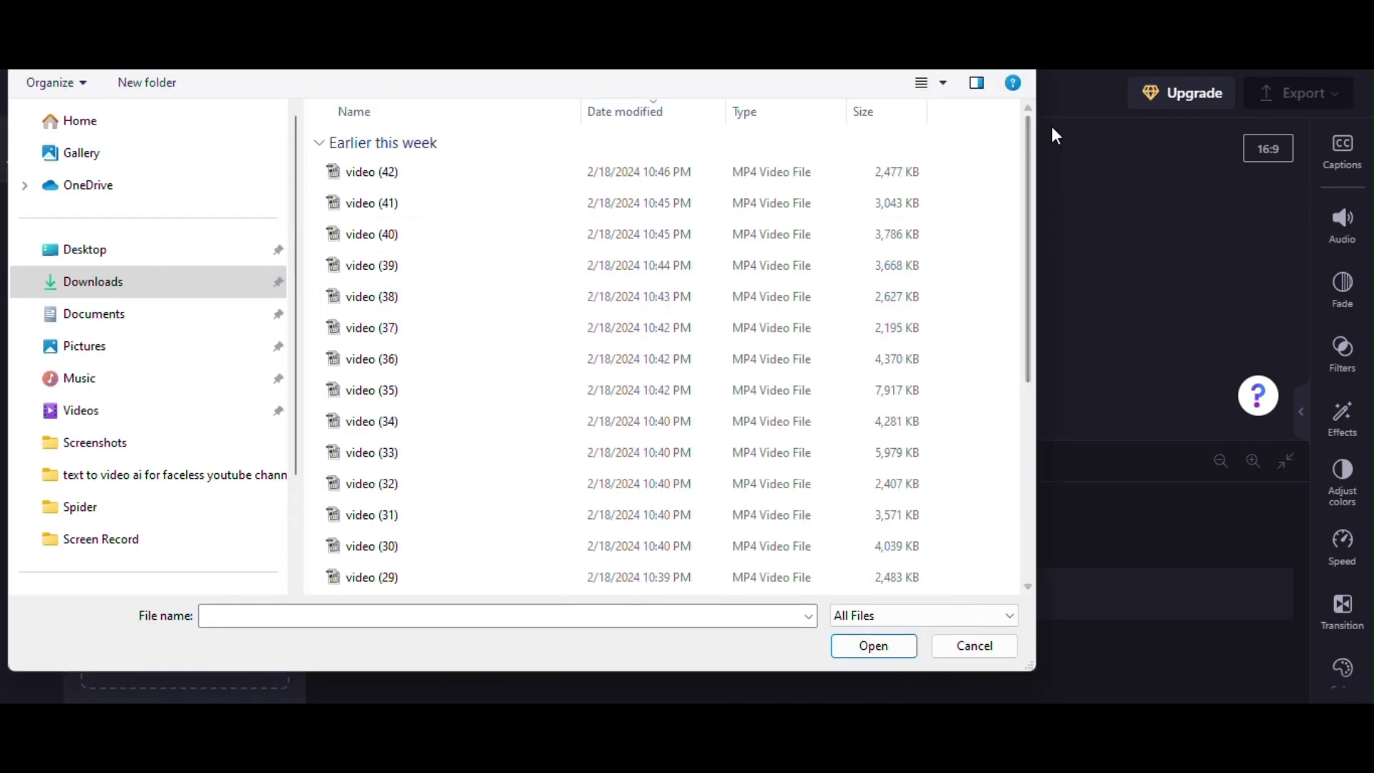
drag(1027, 153, 893, 184)
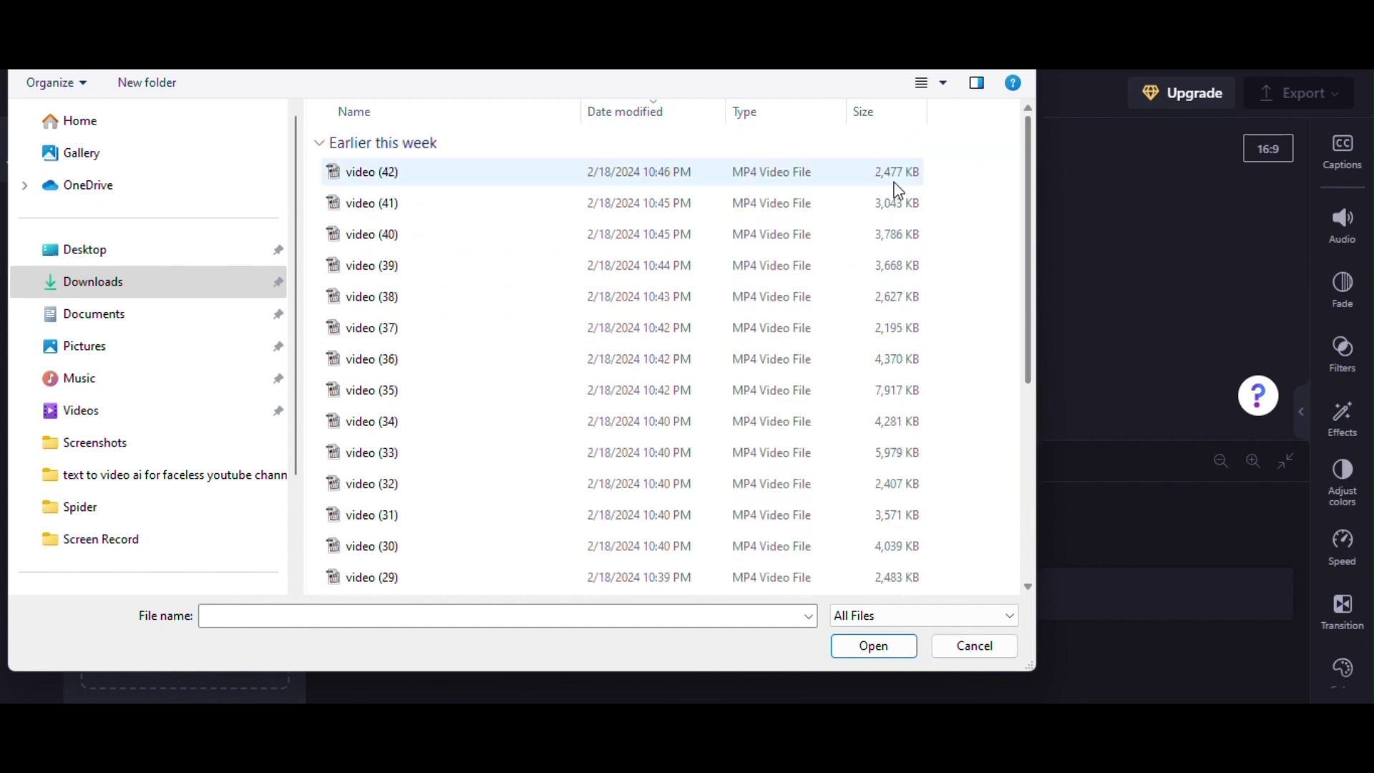
click(473, 177)
scroll(458, 301, down, 4)
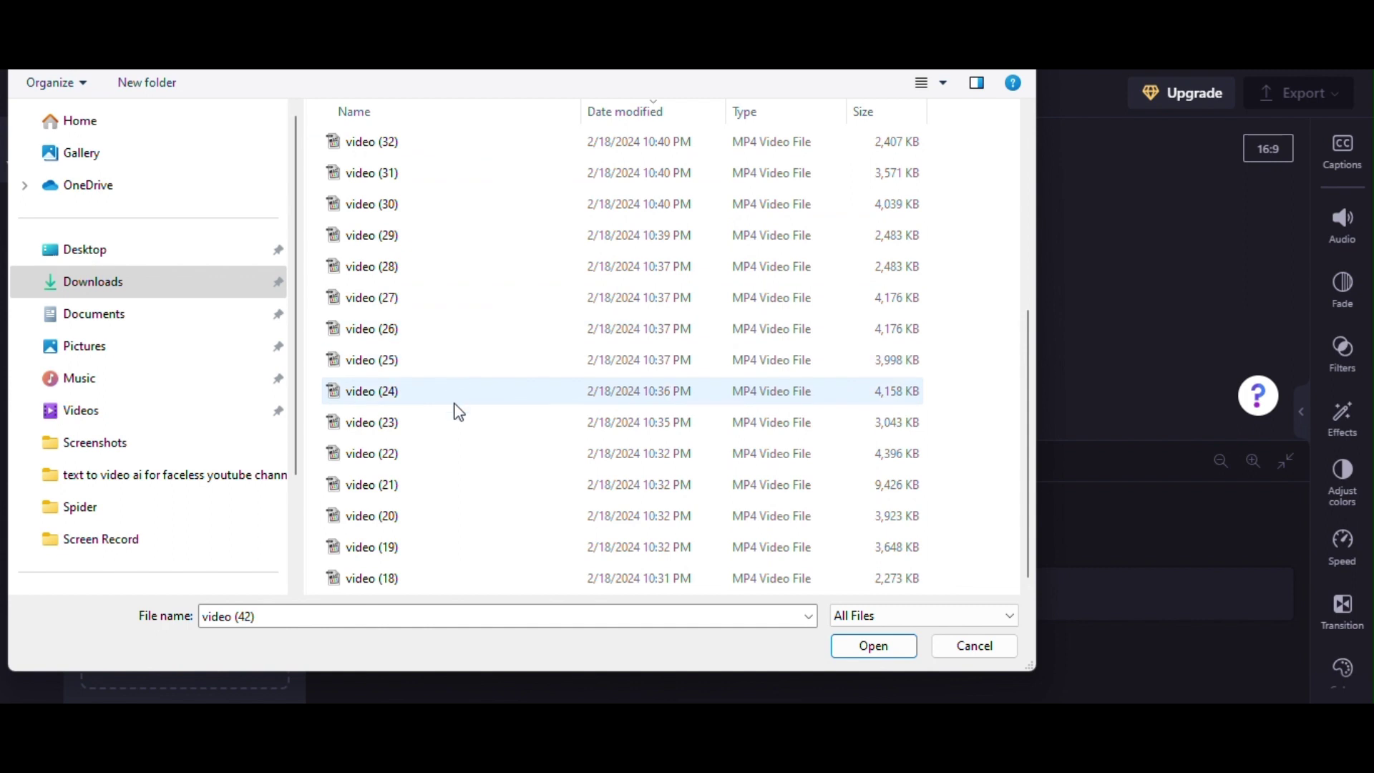
right_click(1013, 198)
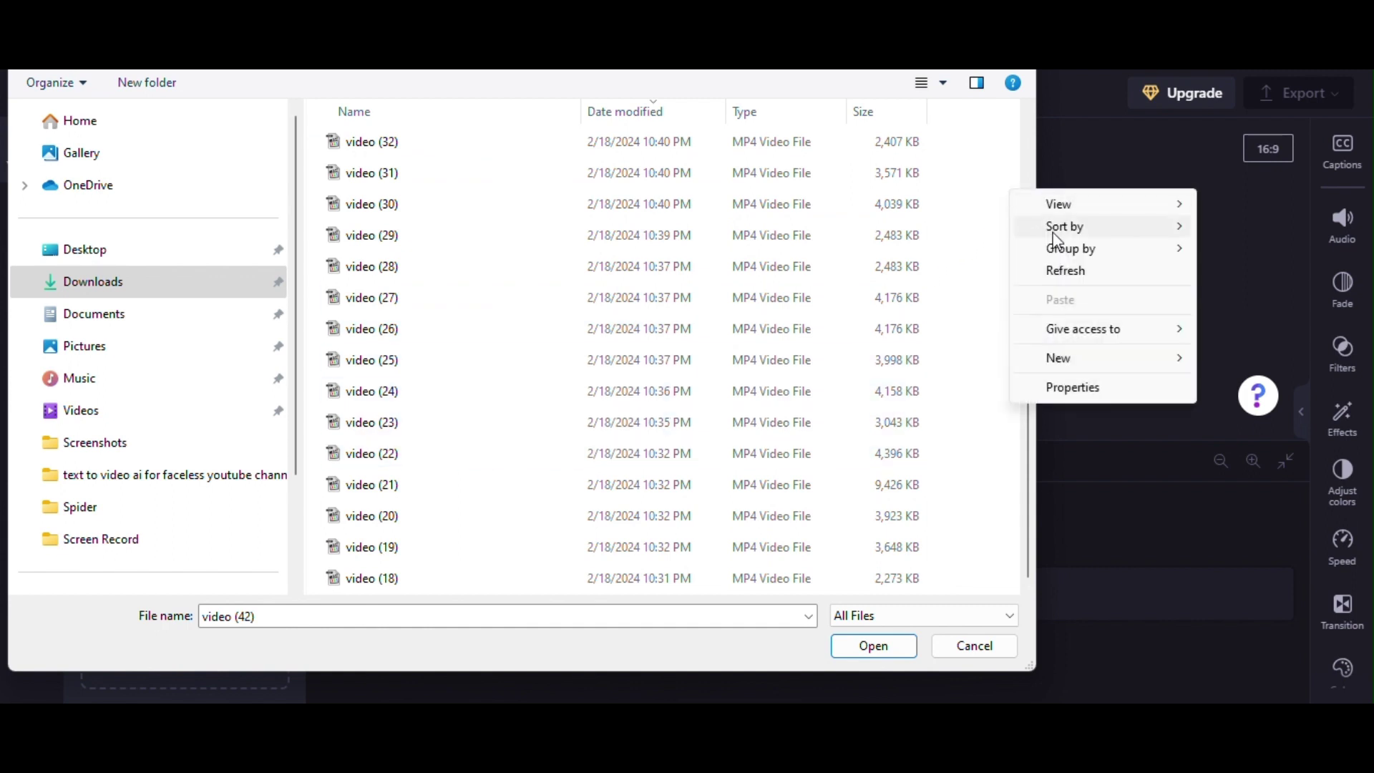
mouse_move(1058, 229)
click(908, 252)
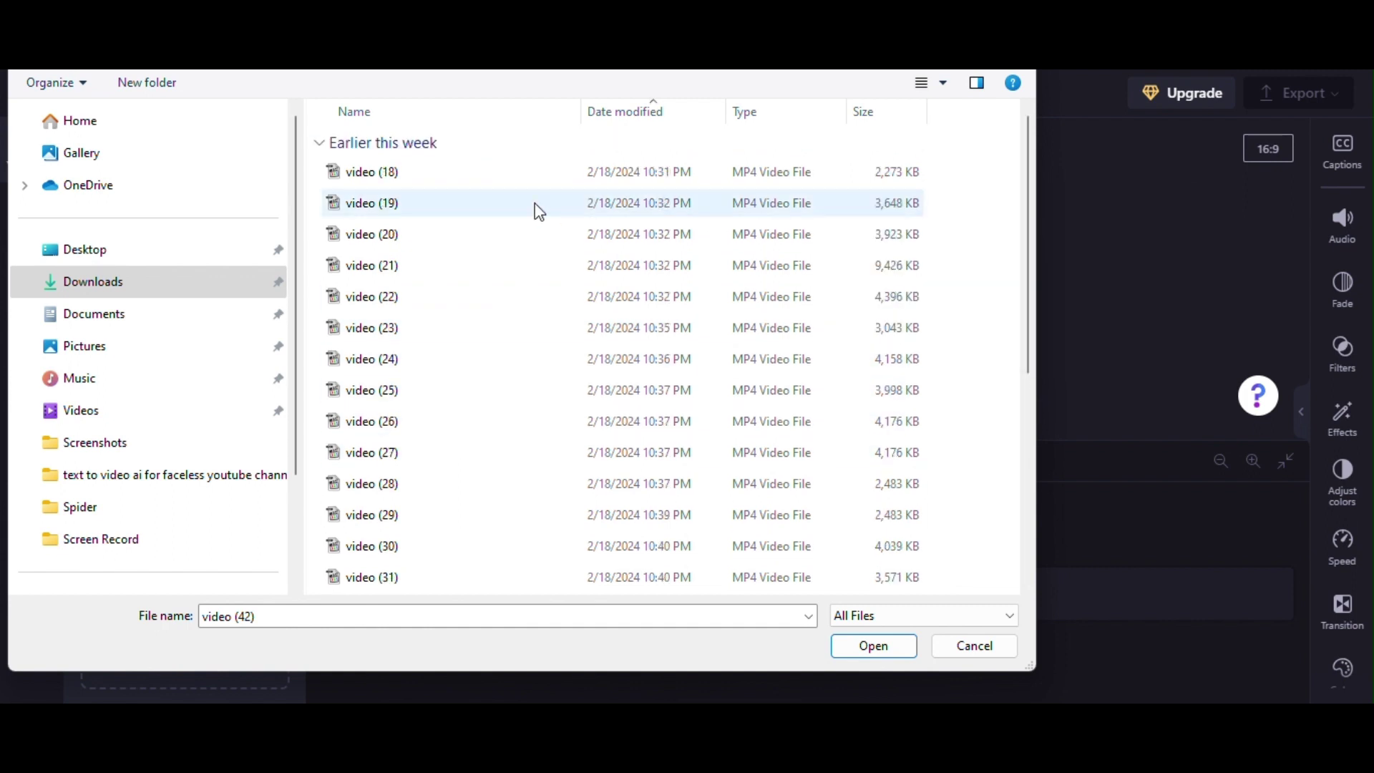
Select video (18) through video (42) and import them into the project.
click(453, 178)
scroll(450, 300, down, 4)
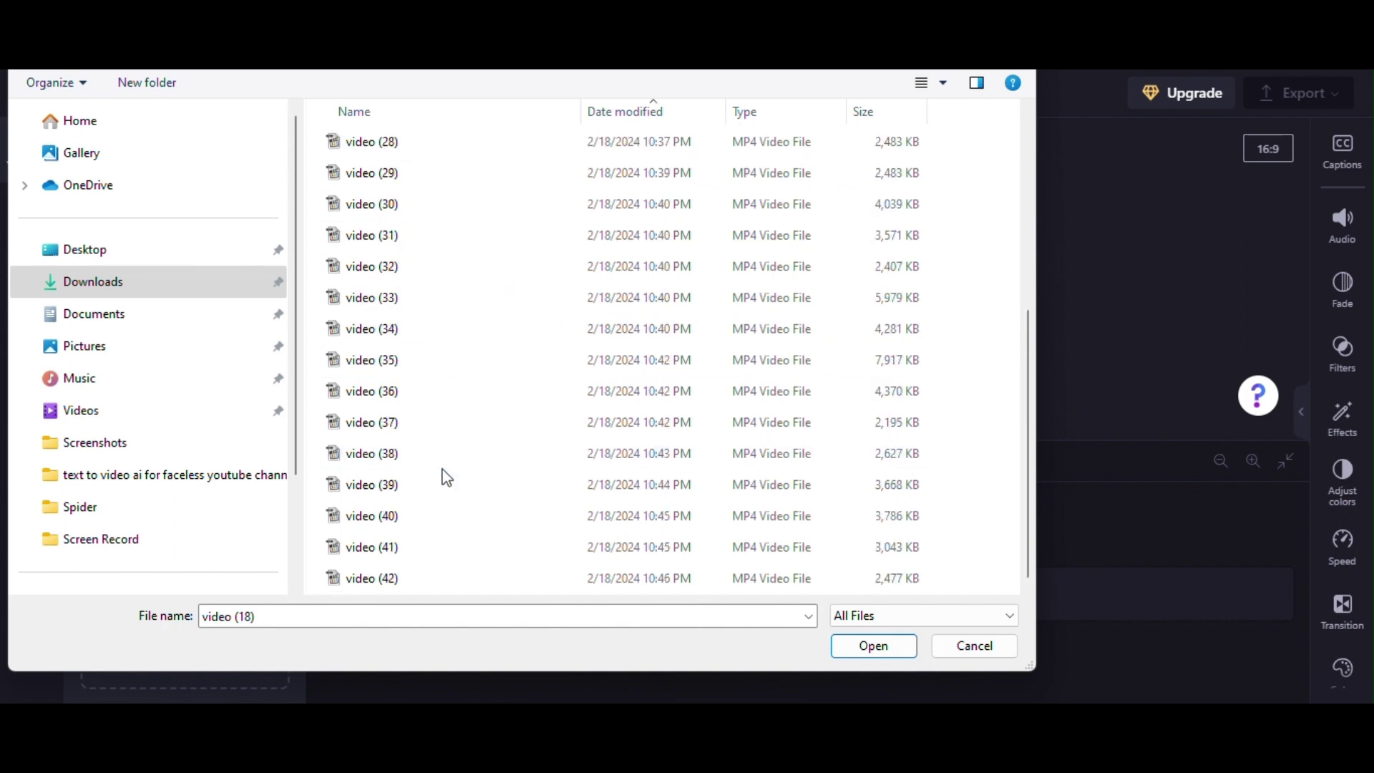
shift+click(456, 581)
click(874, 646)
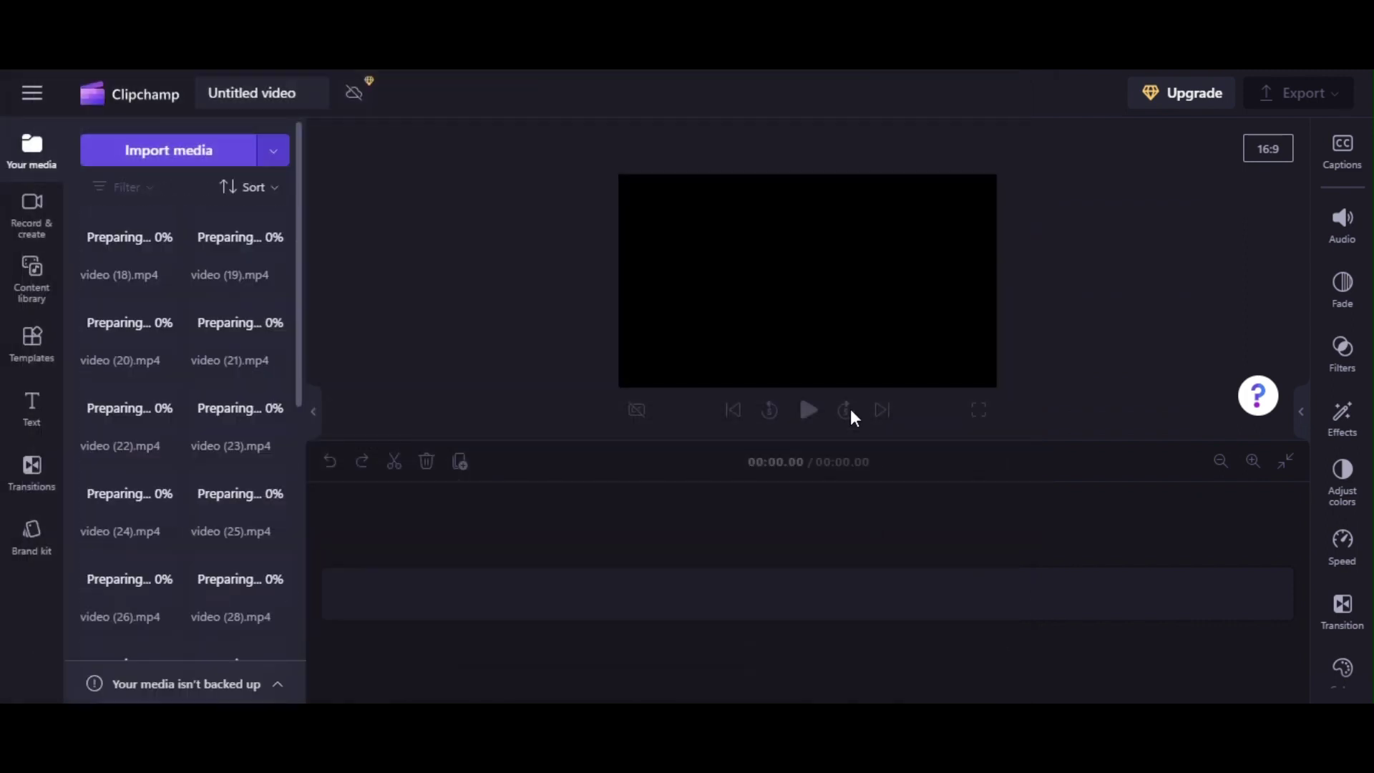
Place video (18), video (19) and video (20) in order at the start of the timeline.
drag(302, 250, 307, 513)
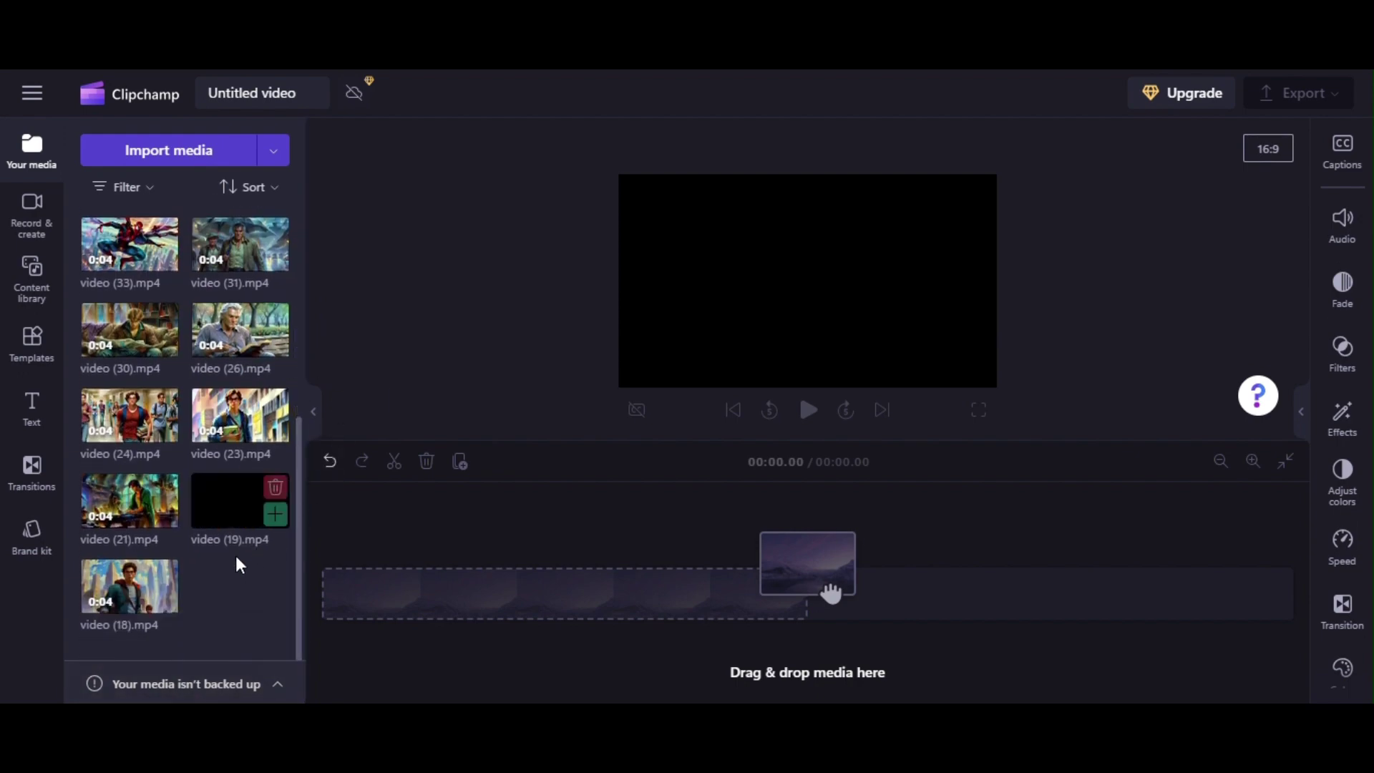
drag(830, 592, 386, 608)
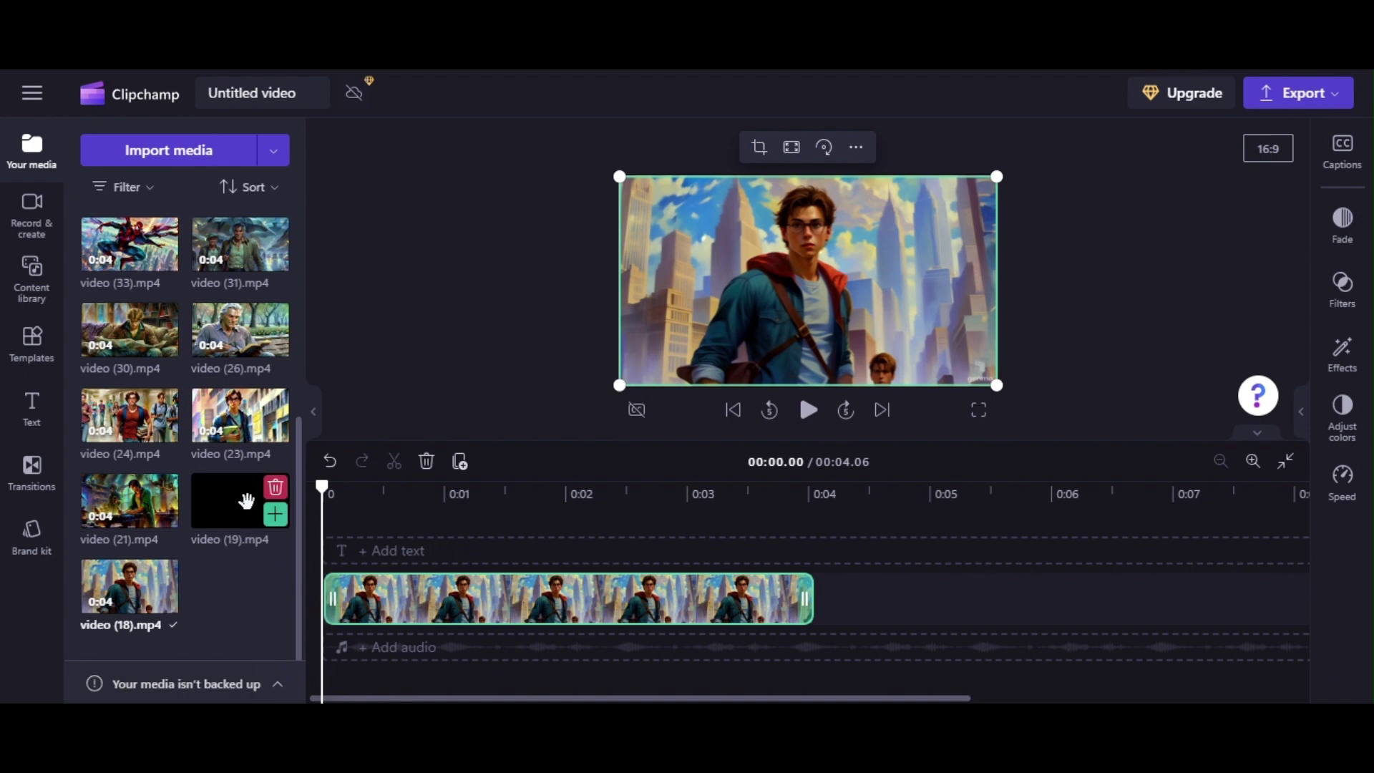
drag(246, 500, 847, 593)
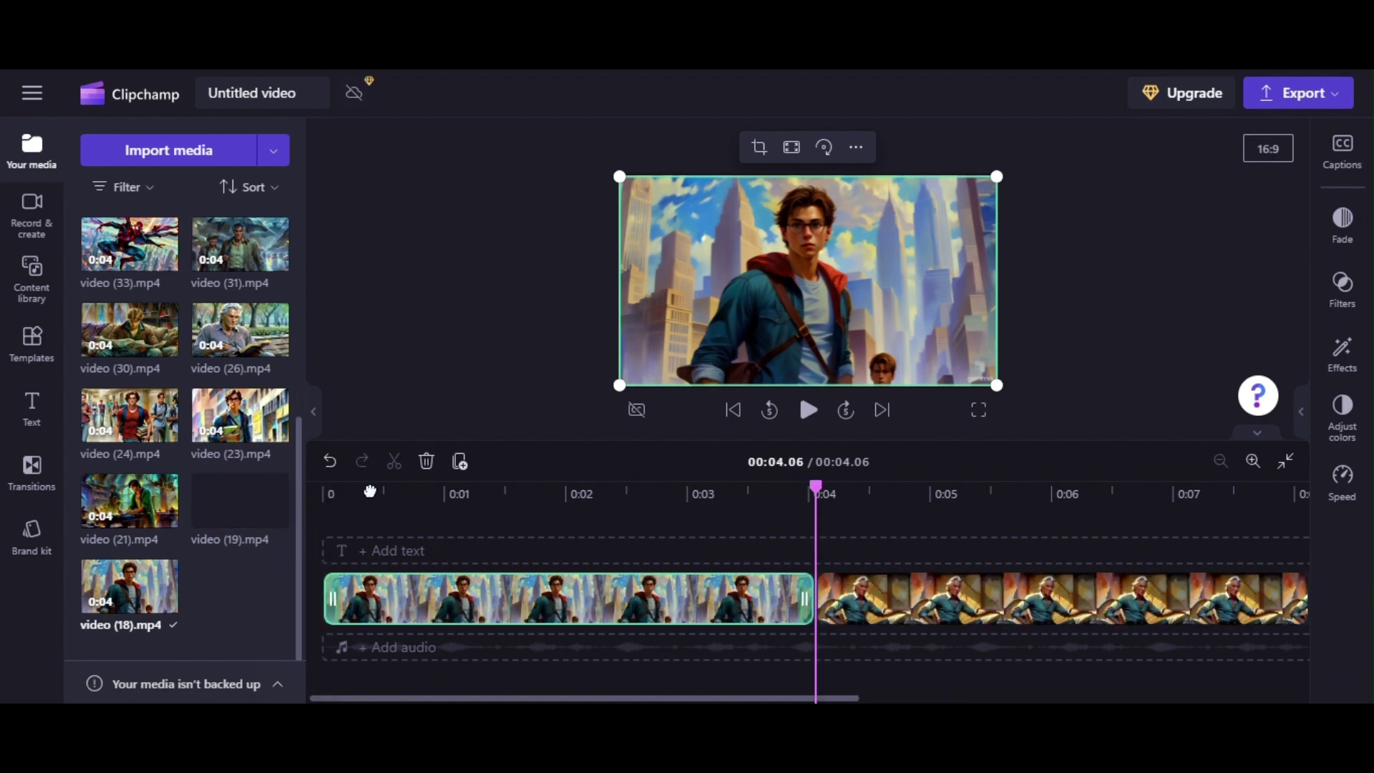
scroll(297, 391, up, 3)
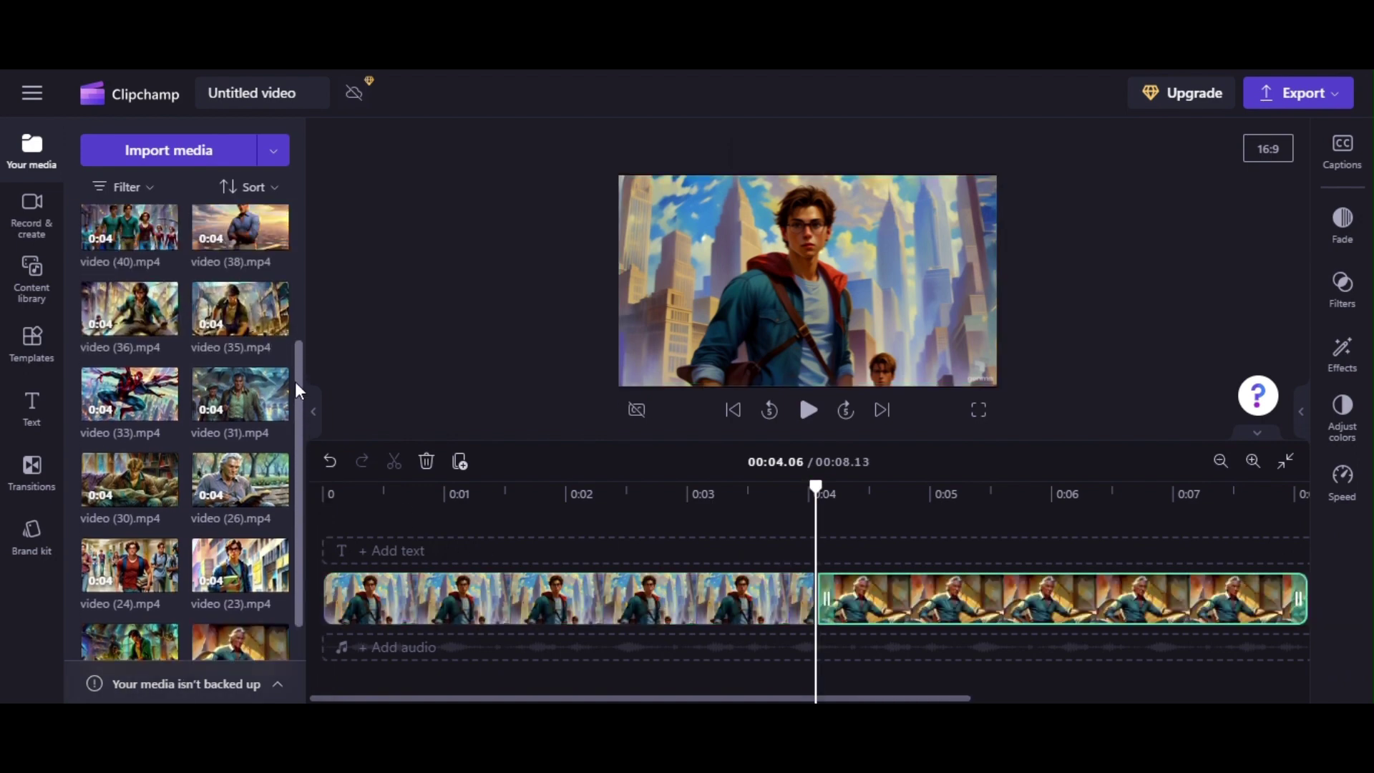
drag(299, 390, 299, 255)
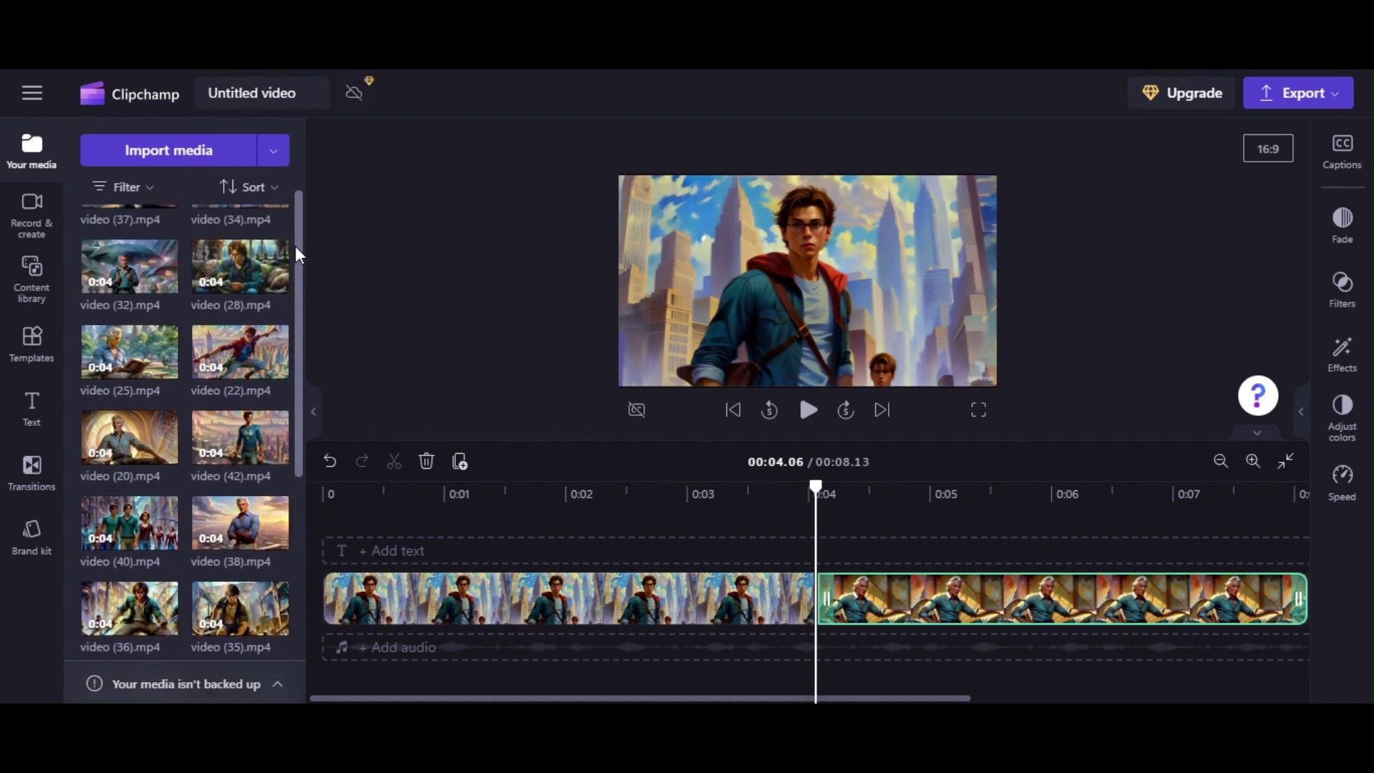
drag(136, 440, 1214, 608)
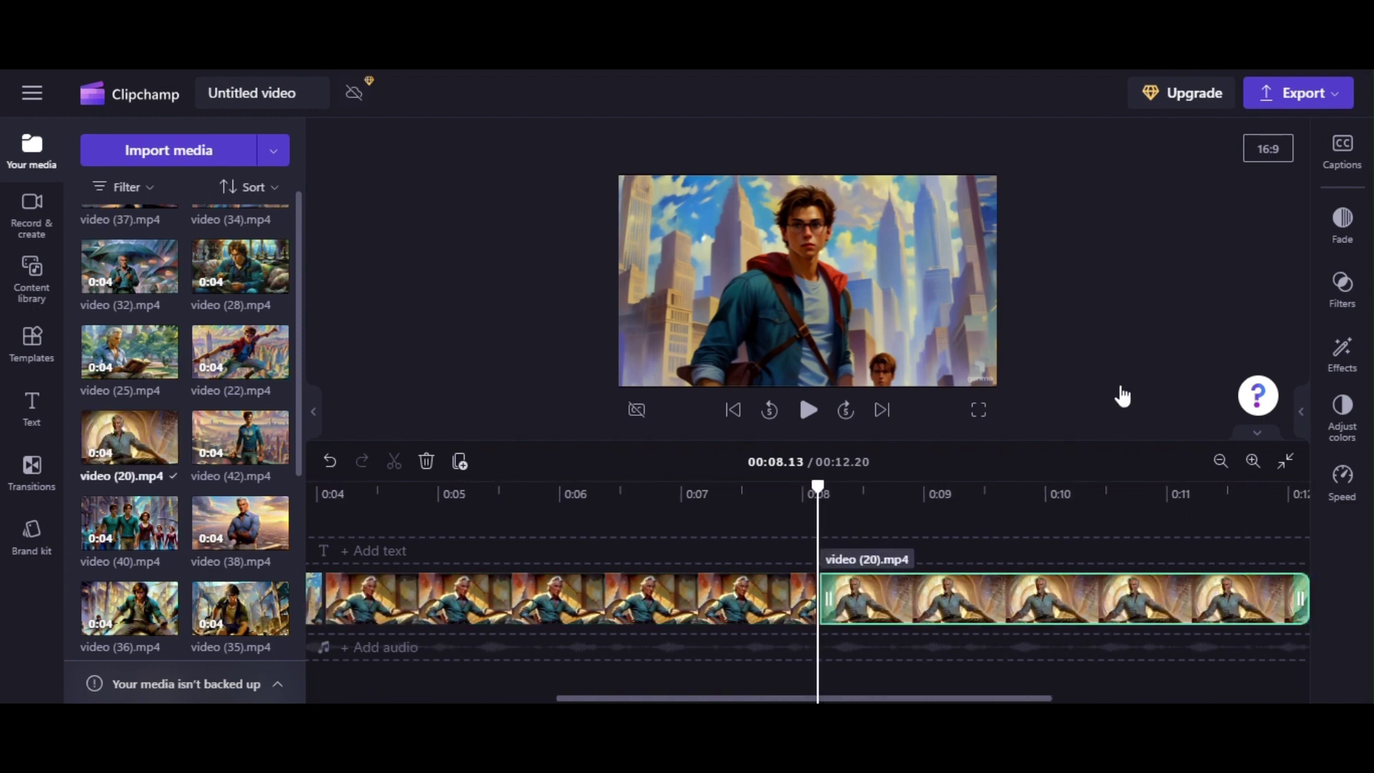
Zoom the timeline out and append the next several story clips in sequence.
key(ctrl+minus)
key(ctrl+minus)
key(ctrl+minus)
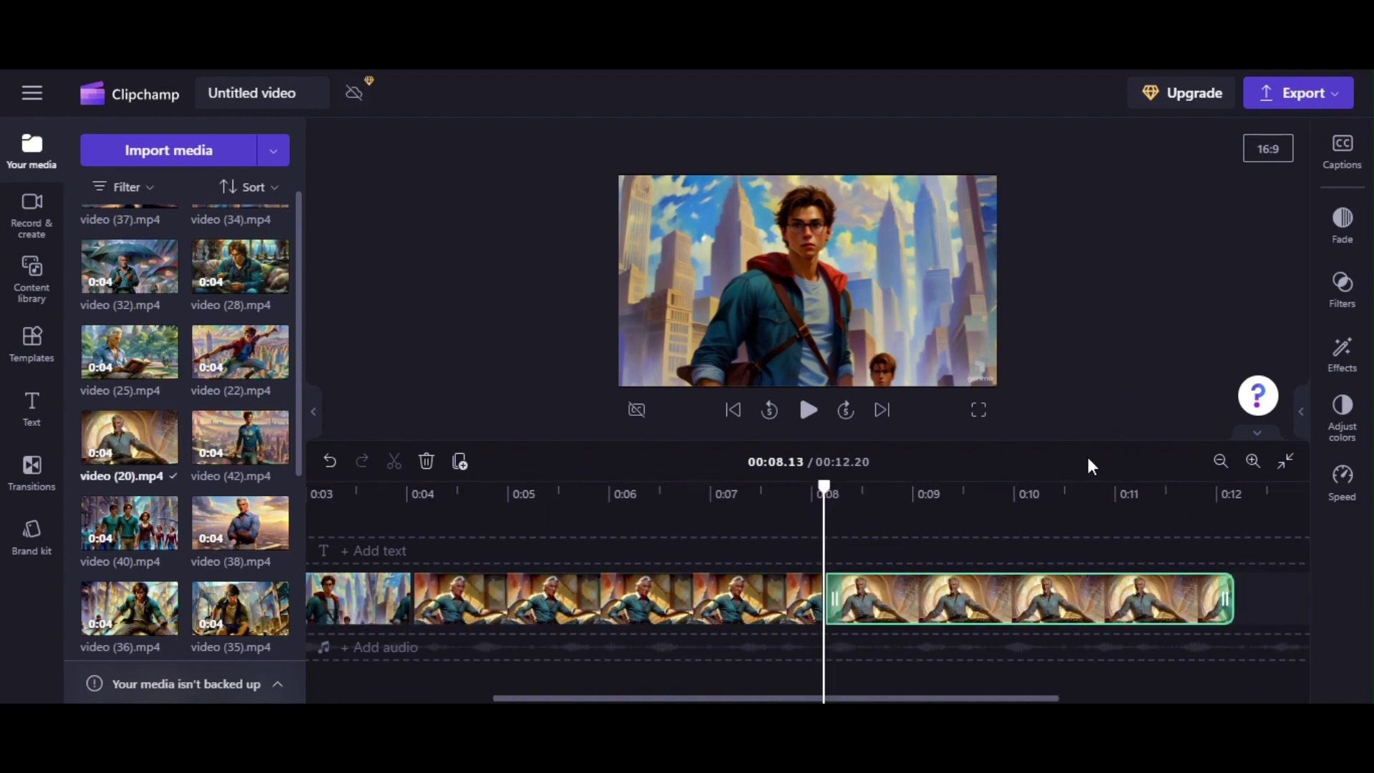
click(165, 514)
click(164, 258)
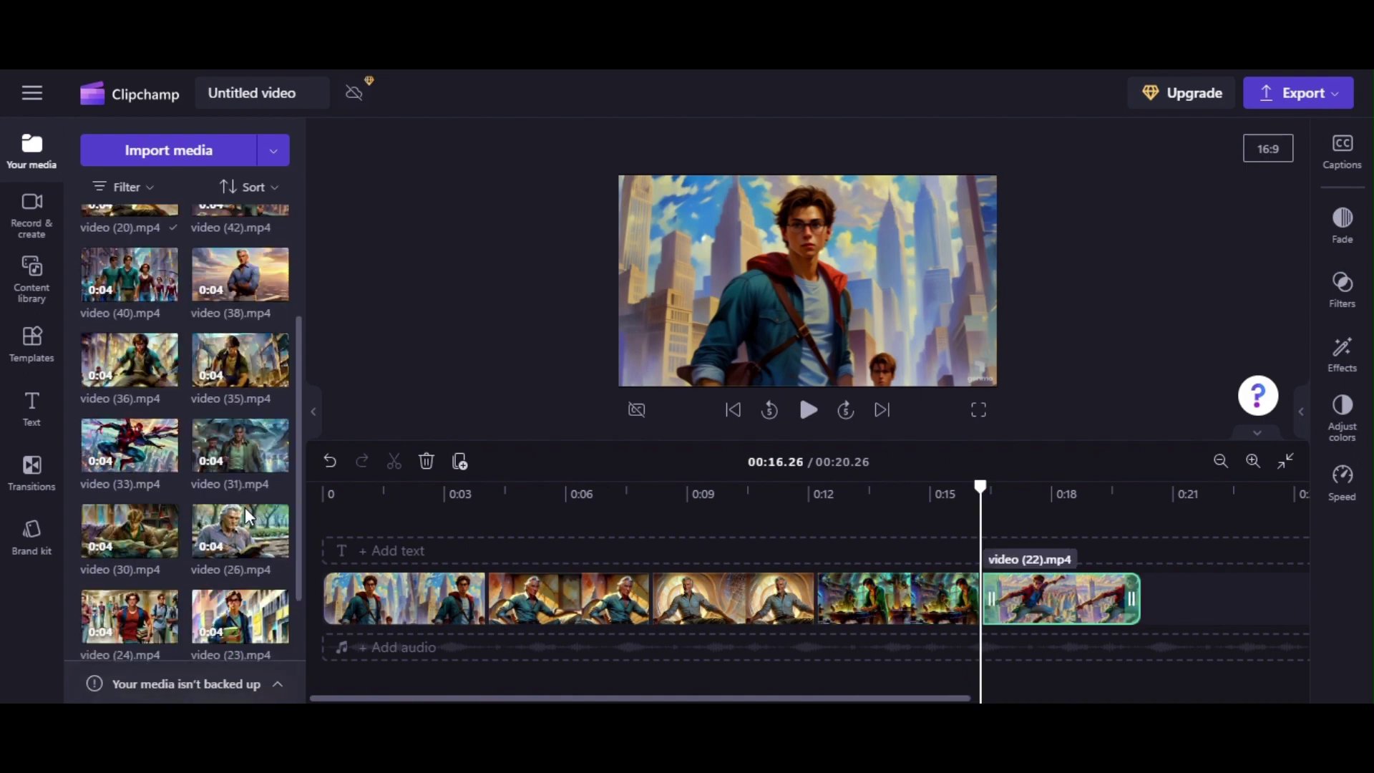
click(276, 429)
click(164, 429)
click(276, 344)
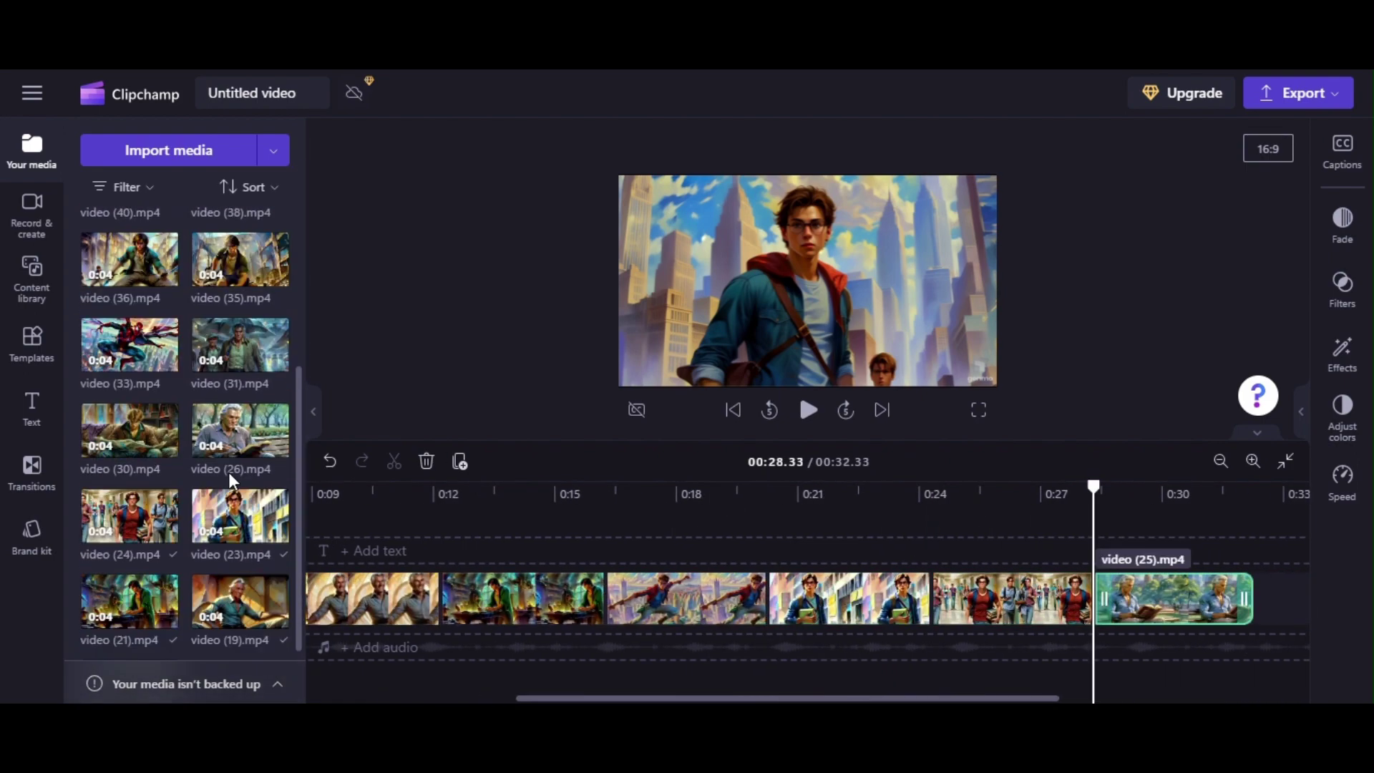
scroll(186, 429, up, 10)
click(164, 506)
Append video (28), then add a new text-to-speech clip to the timeline.
scroll(221, 475, down, 2)
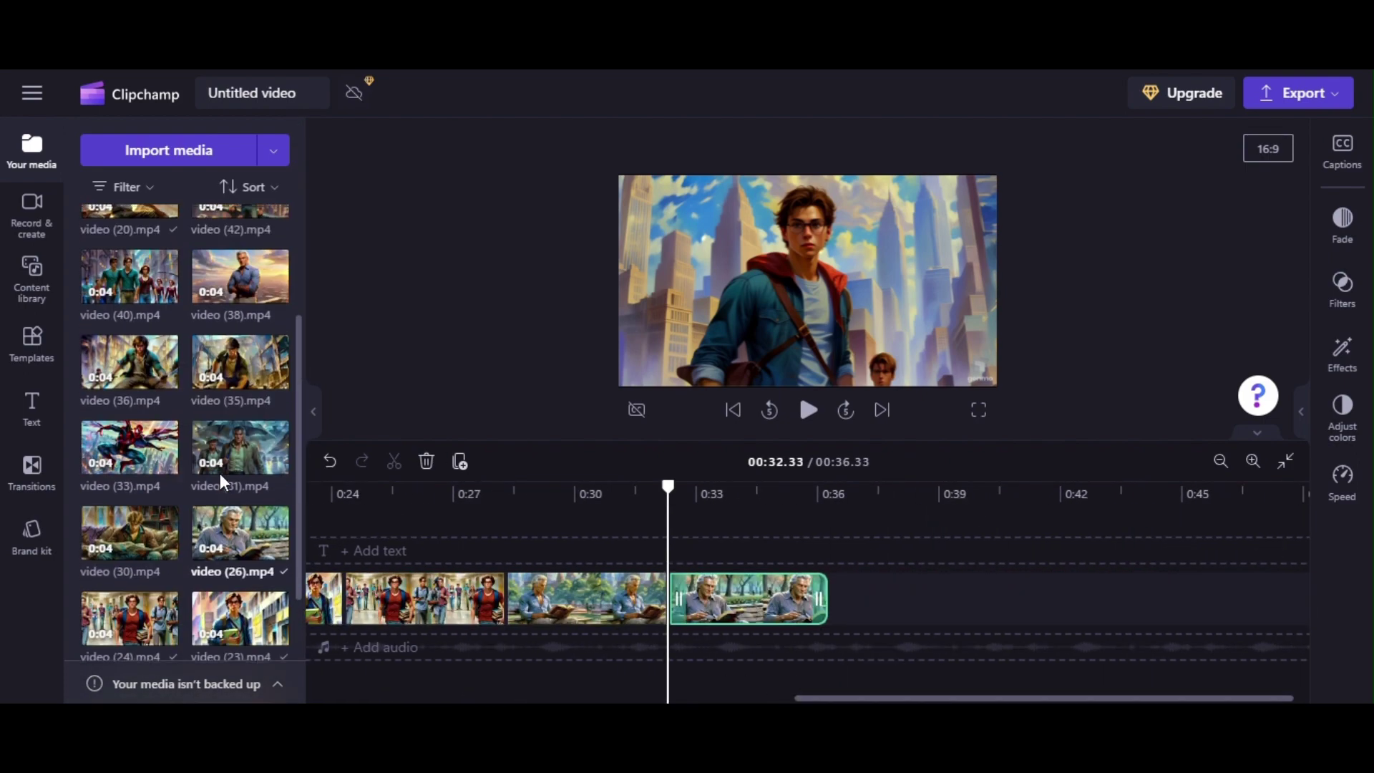
scroll(236, 430, up, 2)
click(275, 422)
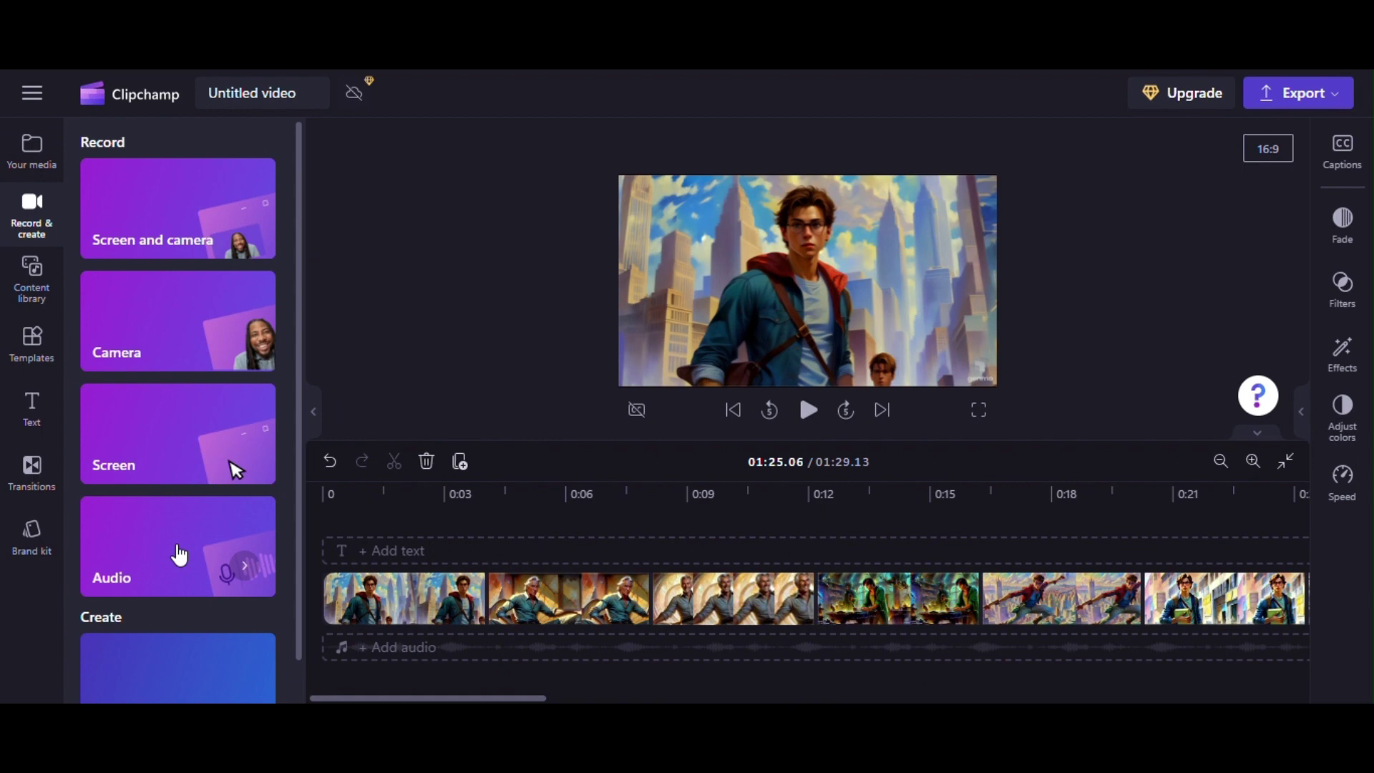
scroll(179, 554, down, 1)
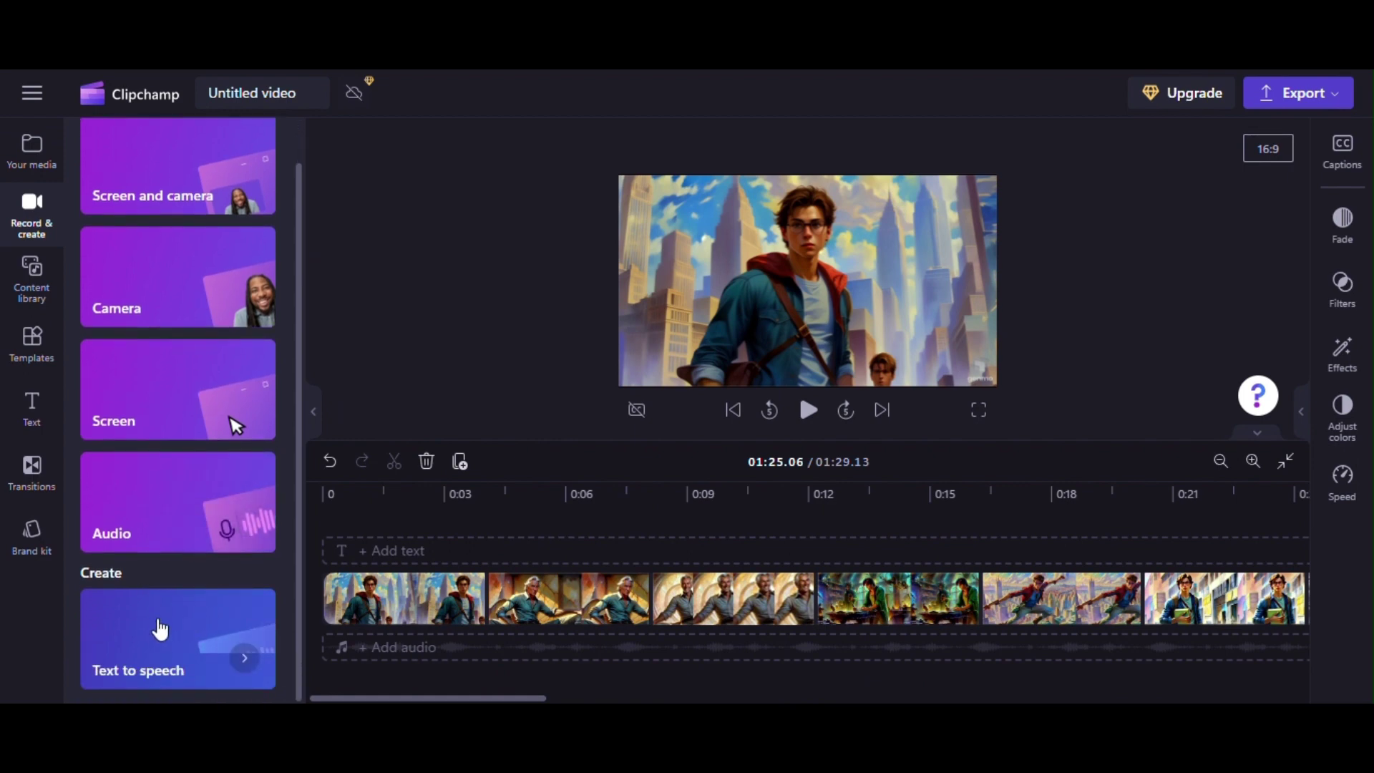
drag(160, 630, 358, 626)
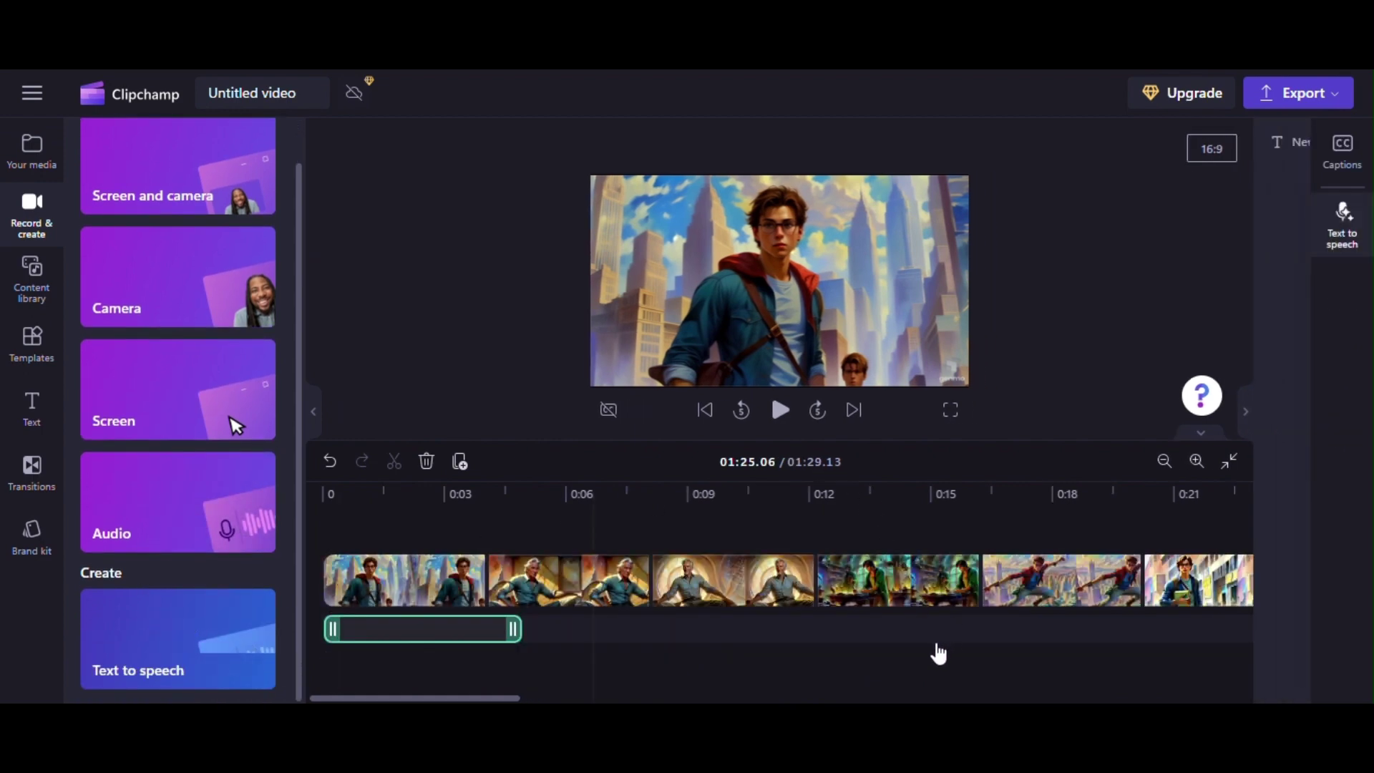
Copy the whole Peter Parker story script from Notepad, then minimize Notepad.
click(820, 755)
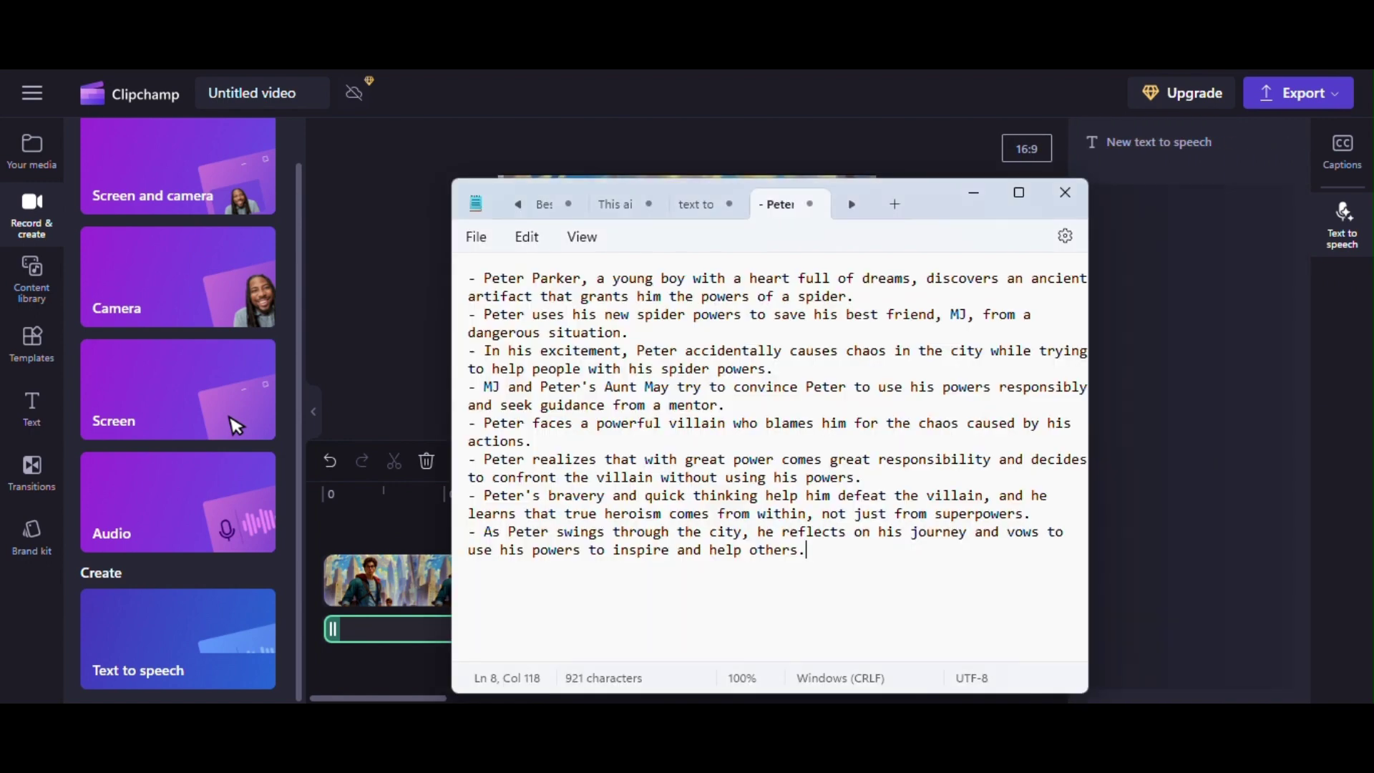
drag(824, 555, 419, 285)
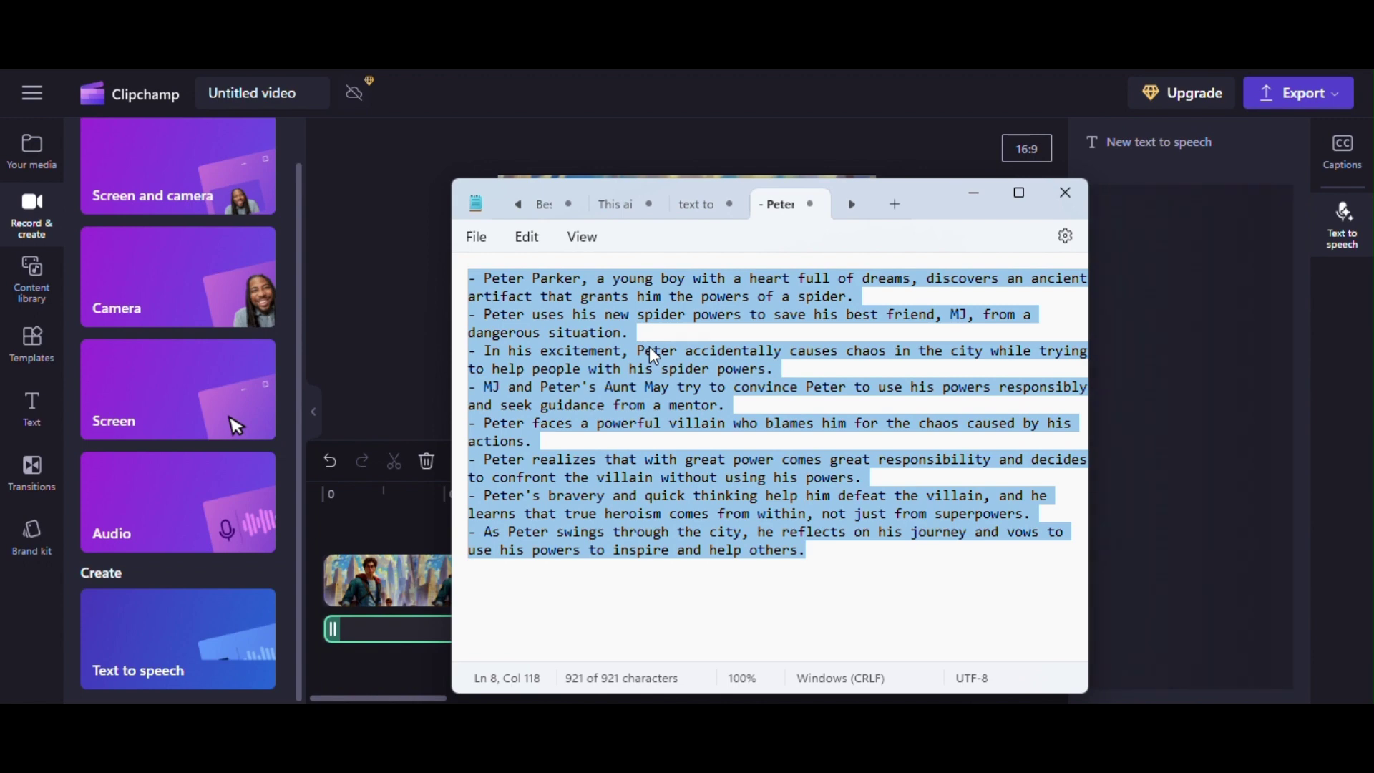
click(977, 199)
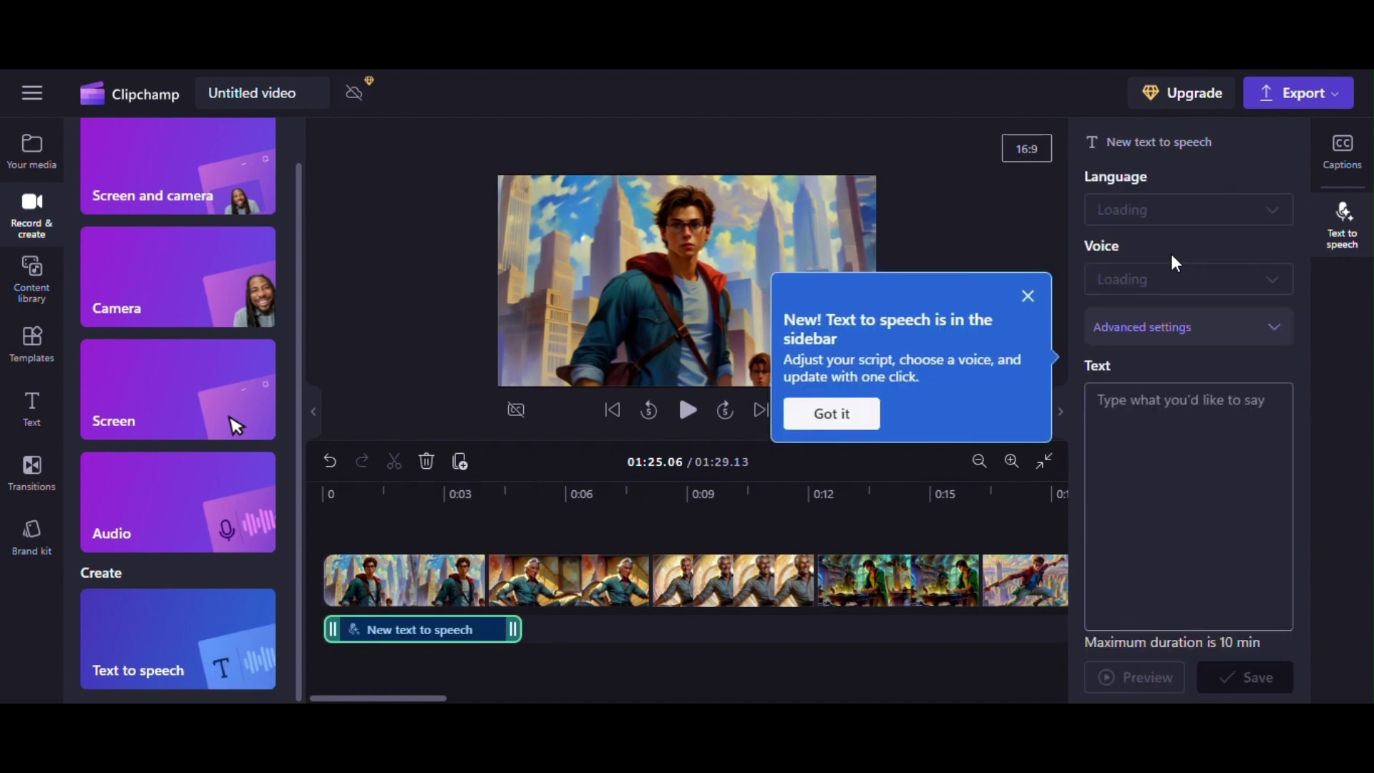
Paste the story script, preview the Ava English (United States) voice, and save the voiceover.
click(1147, 402)
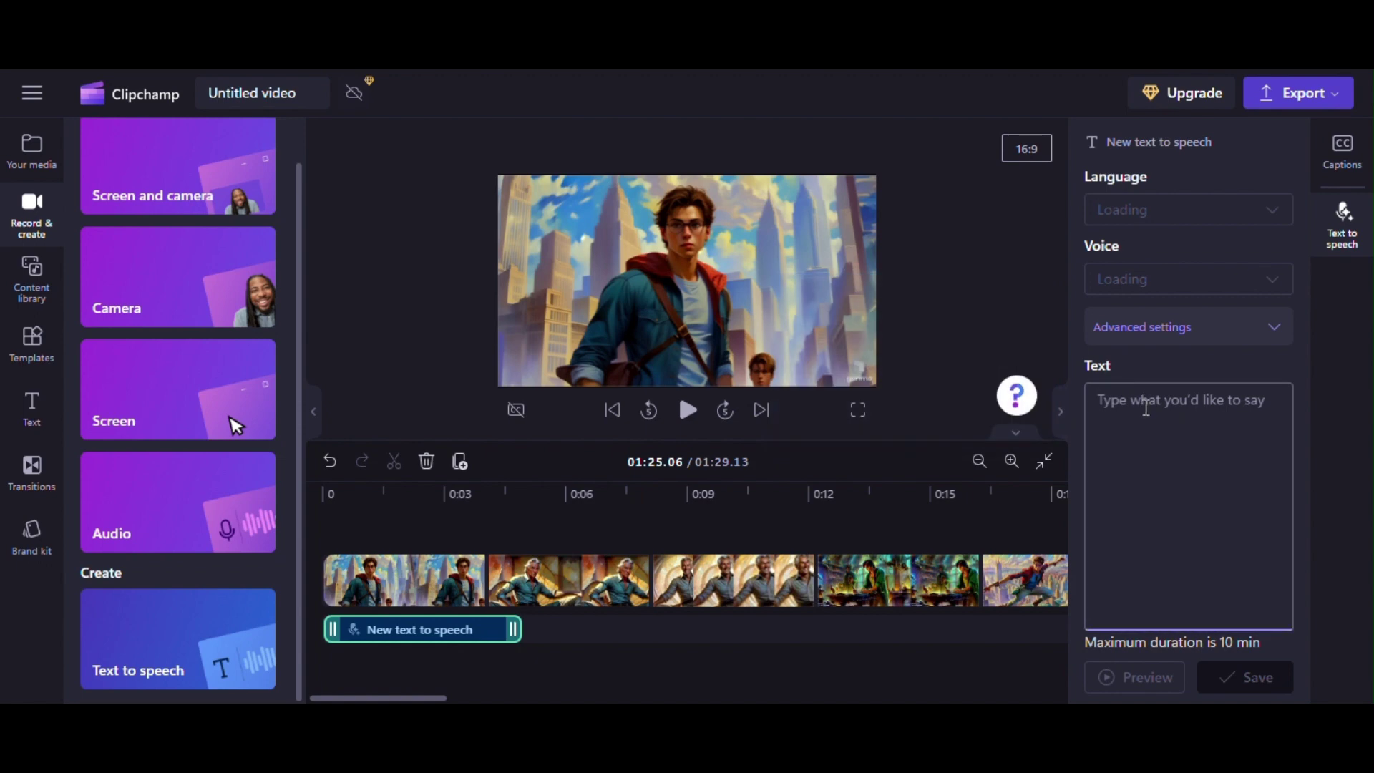
key(ctrl+v)
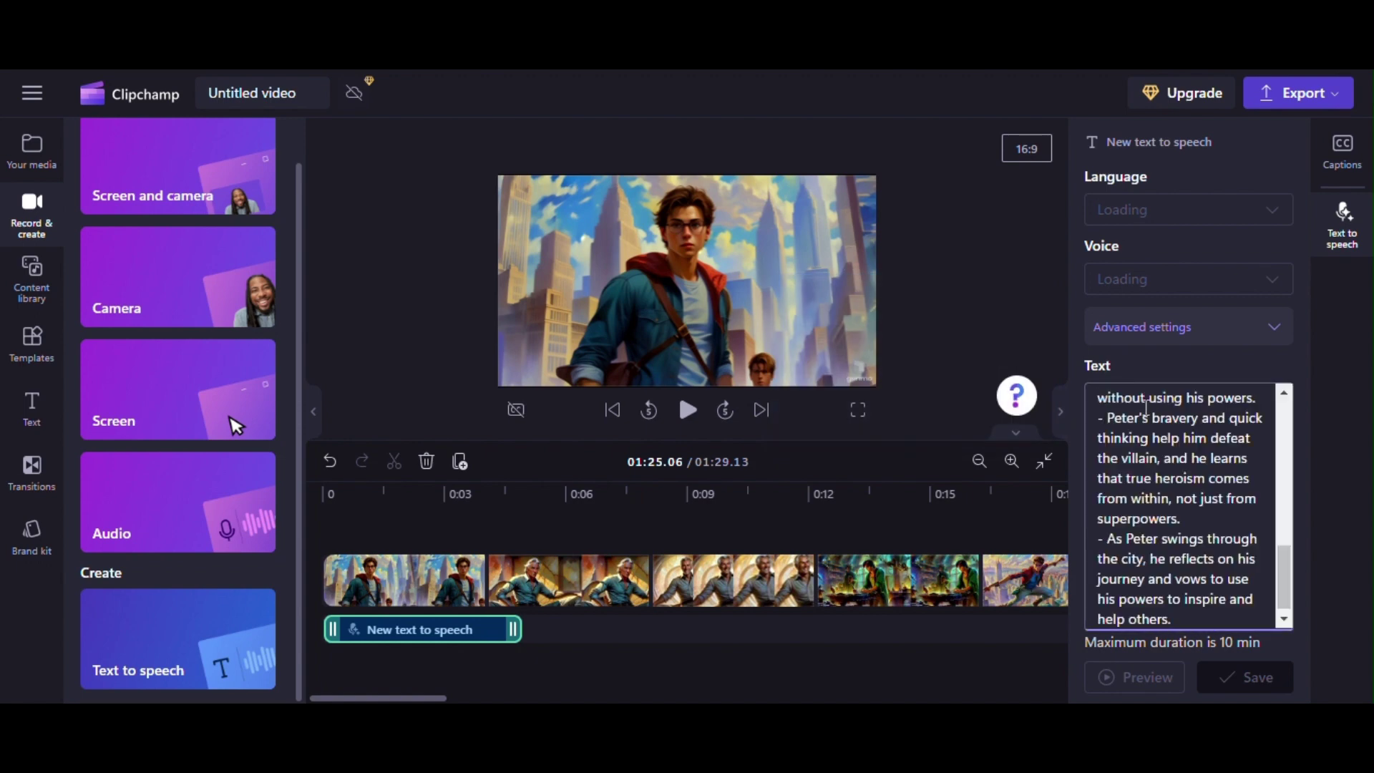
scroll(1146, 423, up, 10)
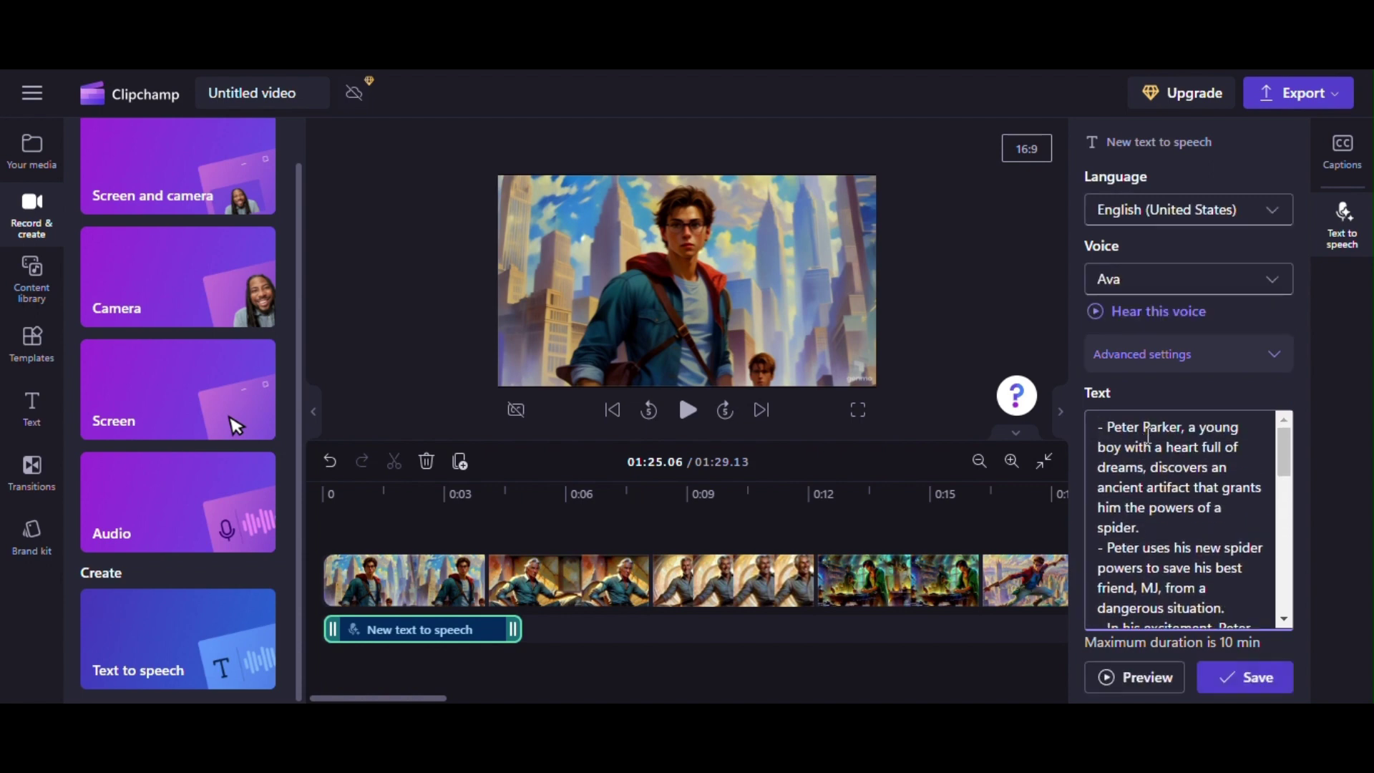
click(1095, 315)
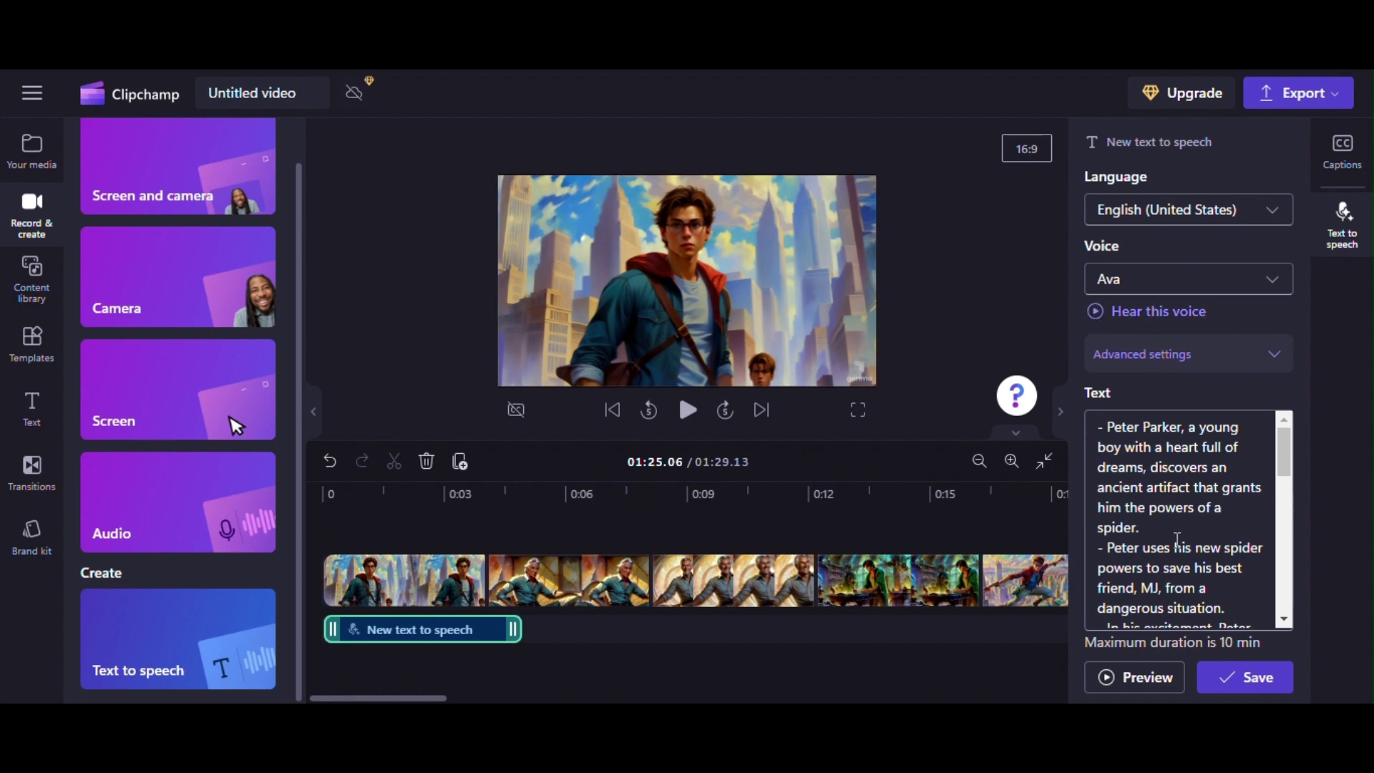
click(1244, 676)
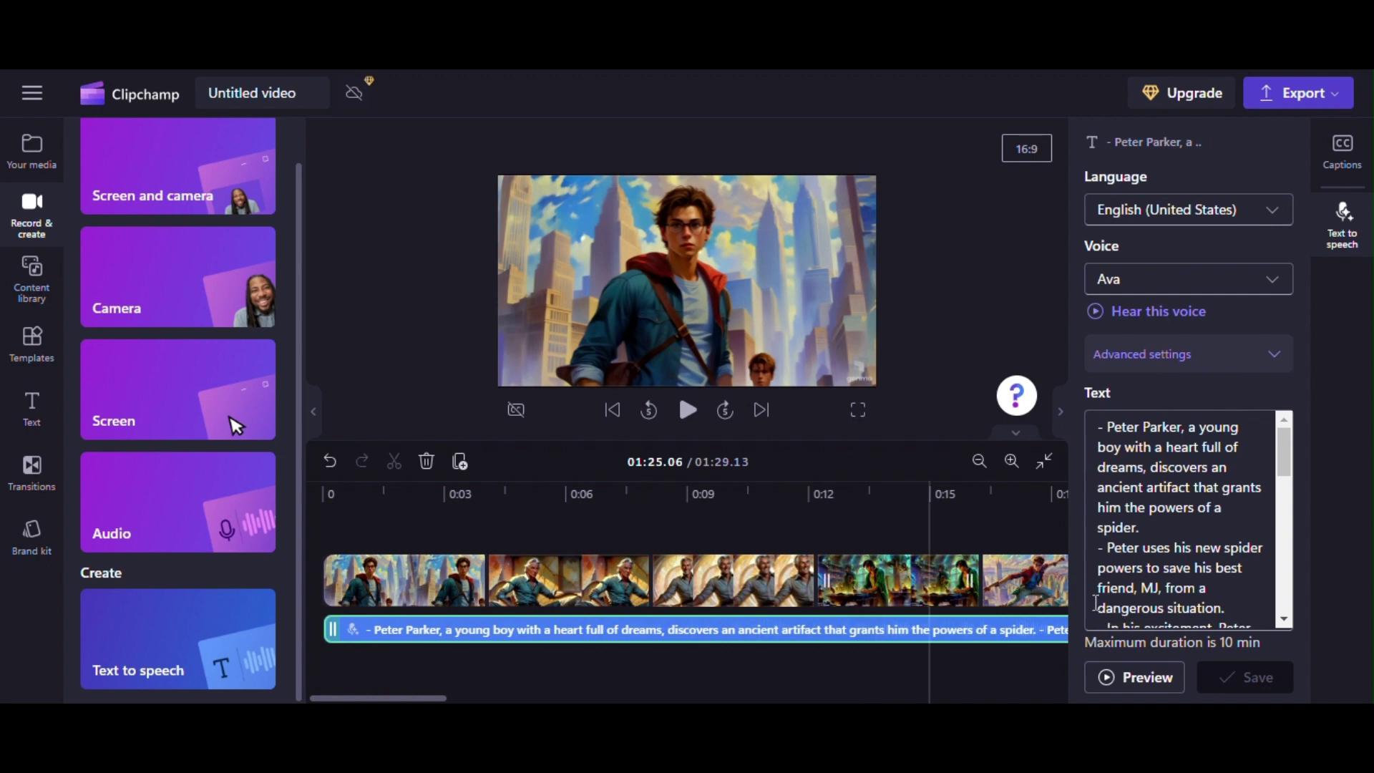
Move the playhead back to 0:00 to replay the clips with the Ava narration.
drag(438, 699, 389, 688)
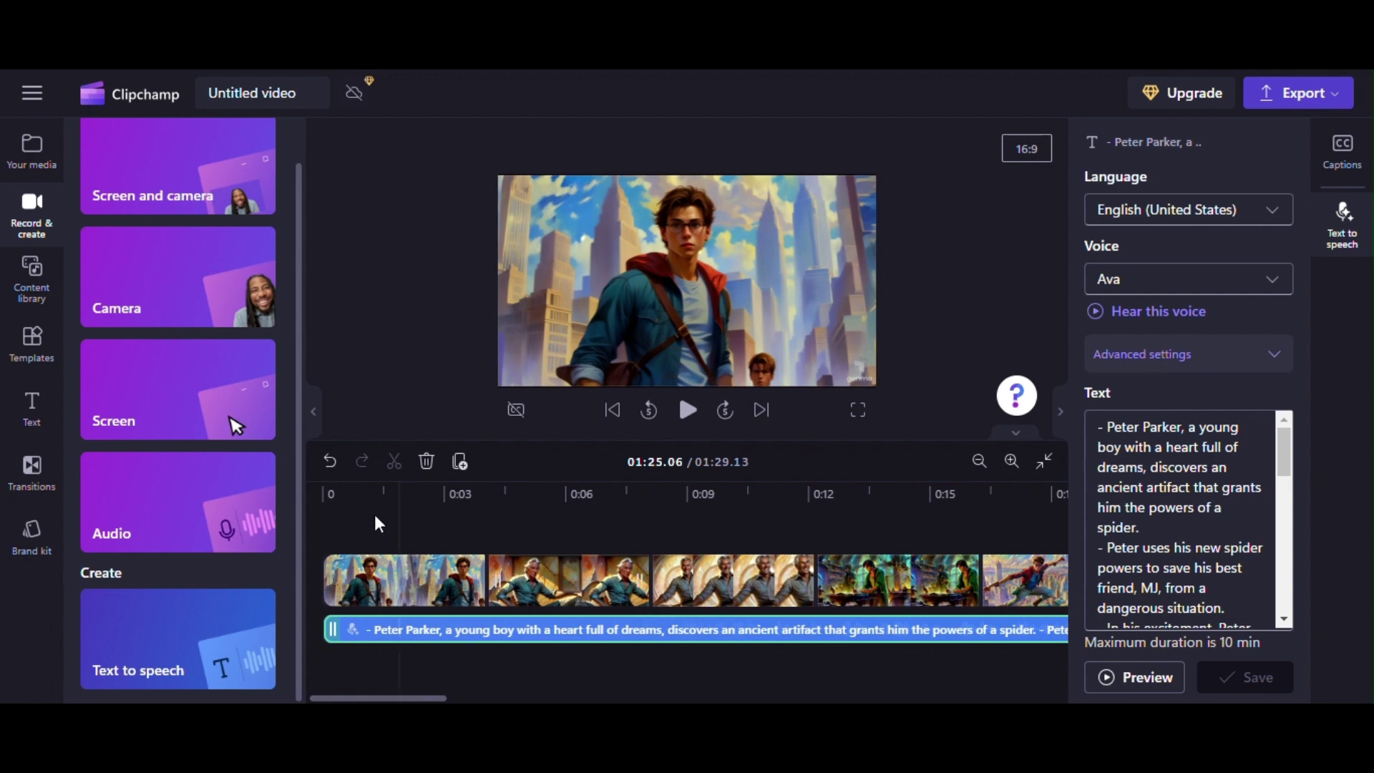
click(330, 499)
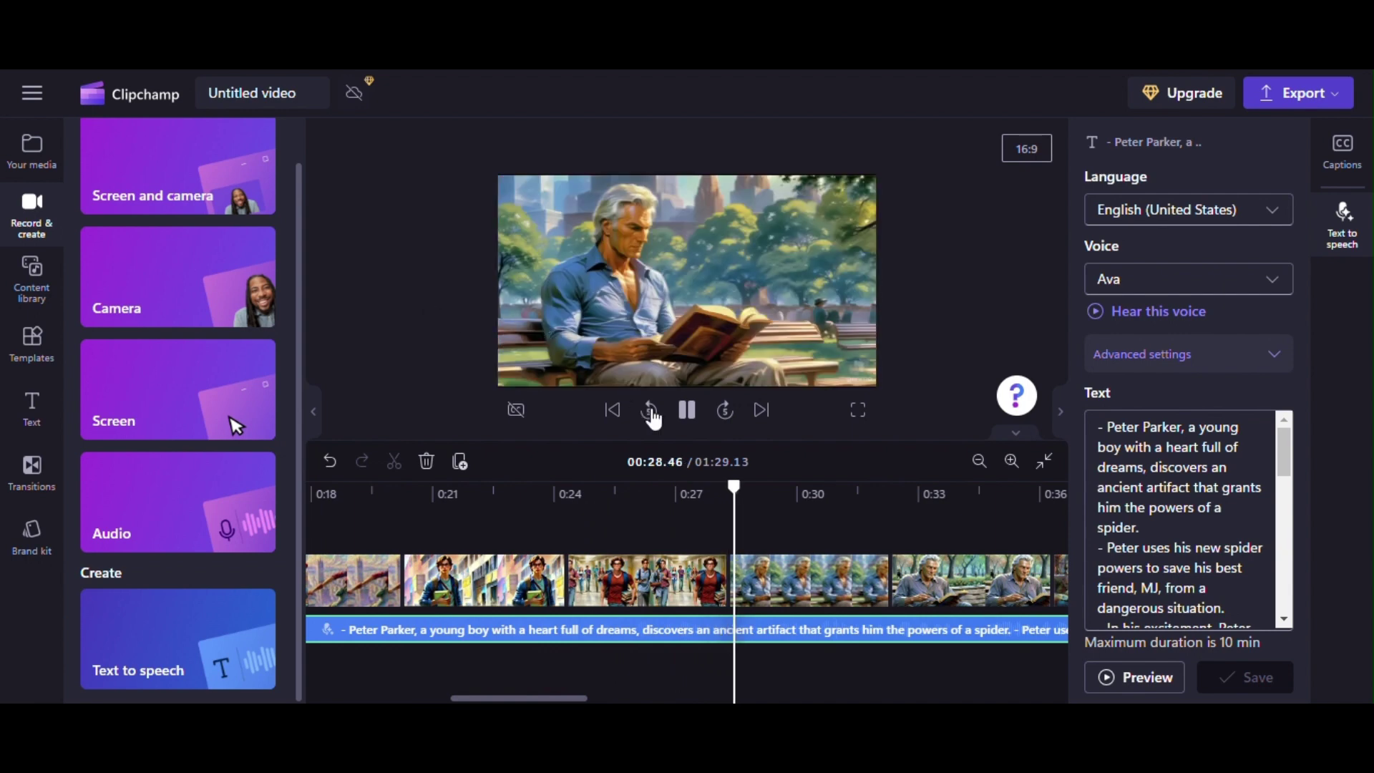
Pause playback, trim the selected clip and video (24), and remove the resulting gap.
click(687, 409)
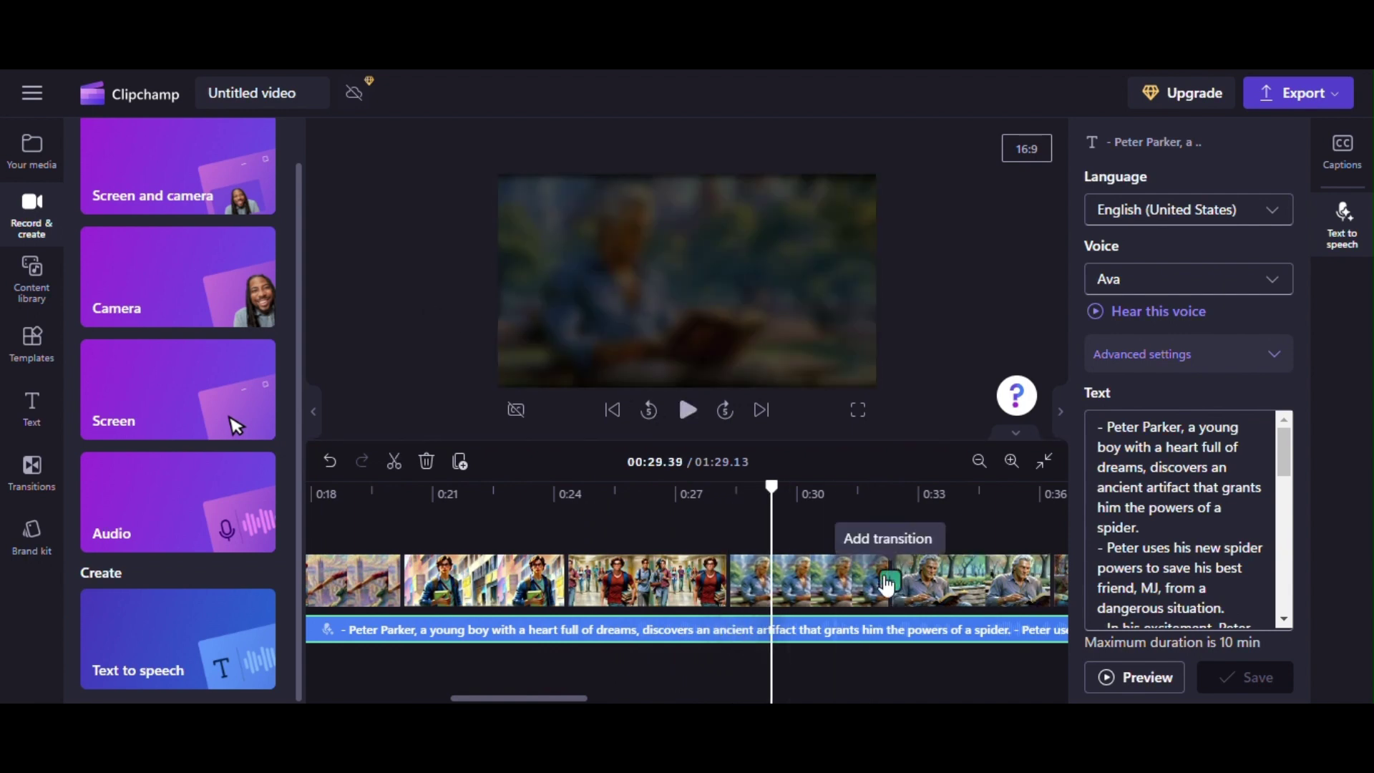
drag(891, 581, 830, 580)
click(778, 445)
drag(727, 581, 619, 578)
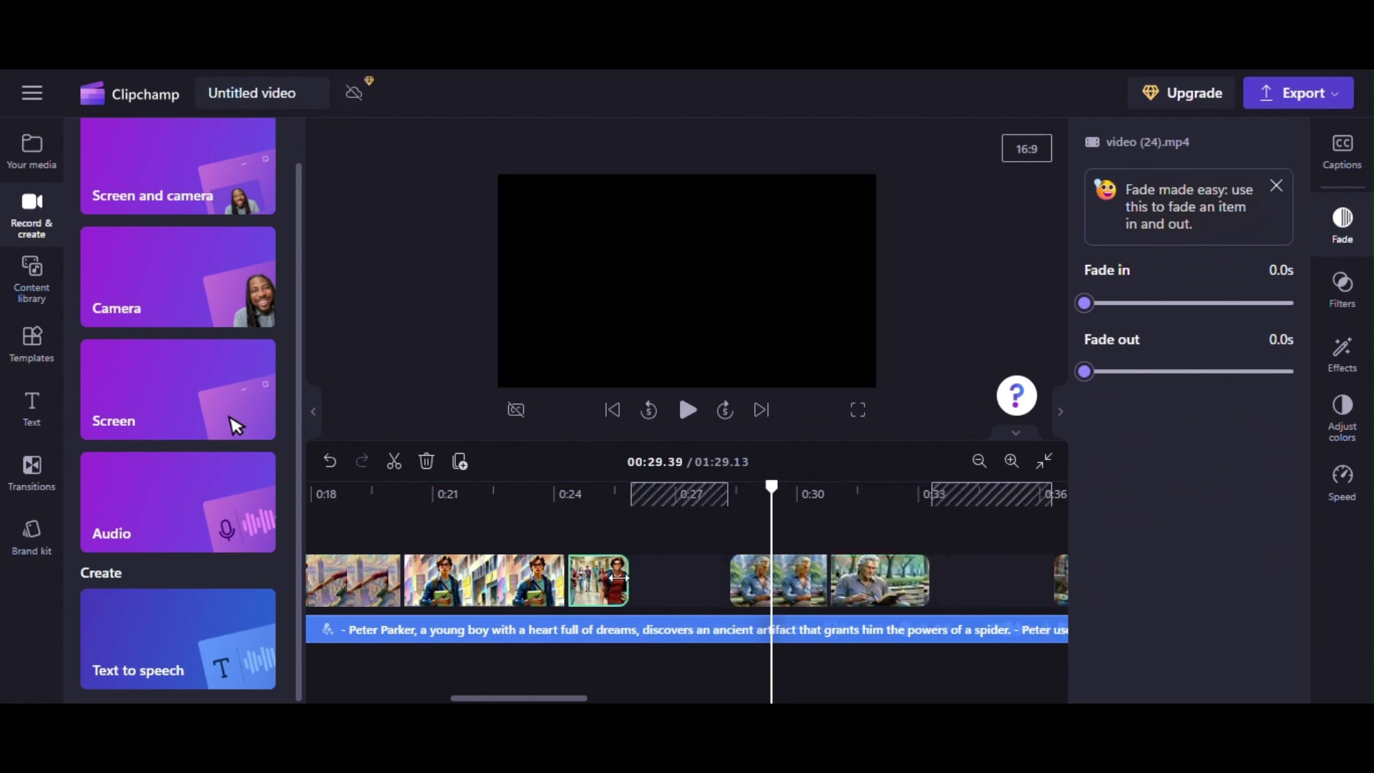
click(622, 699)
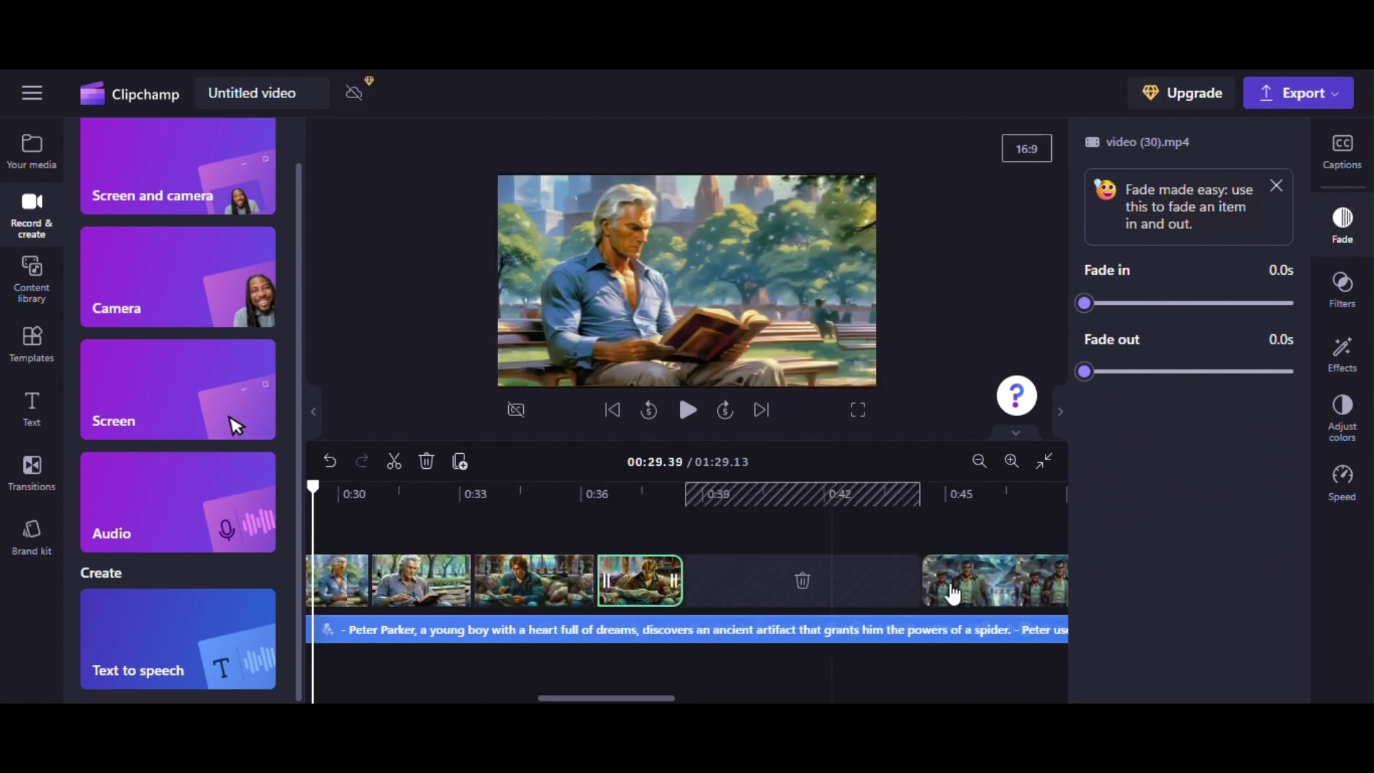
click(804, 578)
drag(615, 698, 780, 700)
key(ctrl+z)
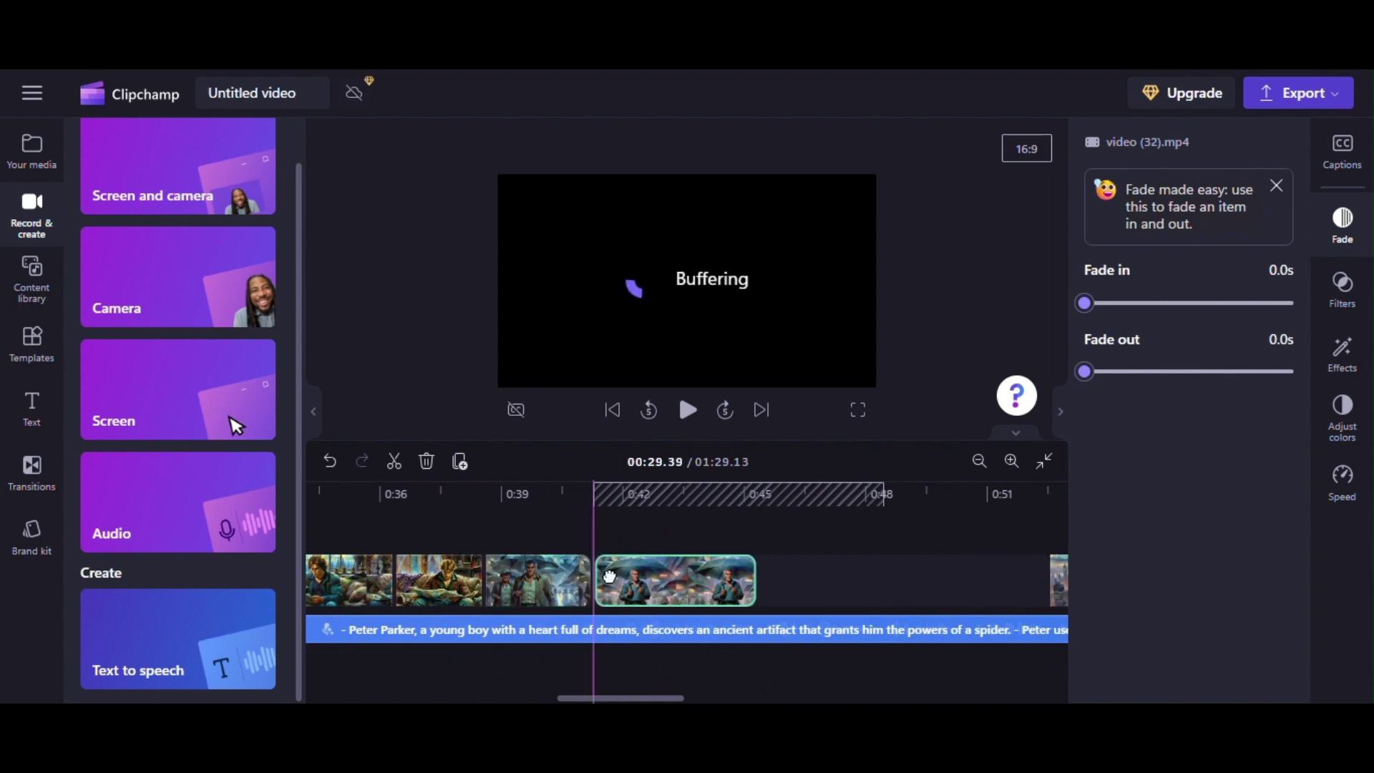
Move the spider clip left to close the gap and trim the last clip's end.
drag(870, 578, 596, 578)
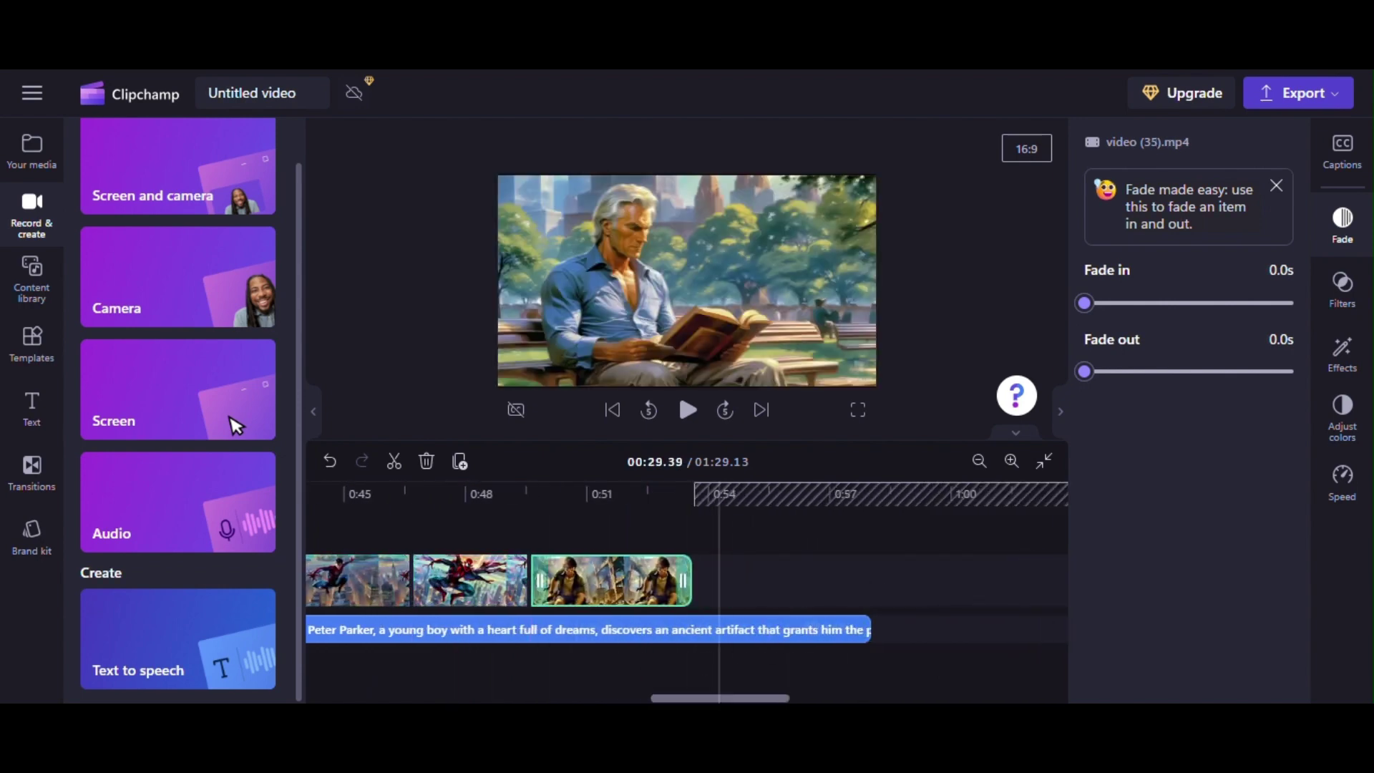
click(546, 587)
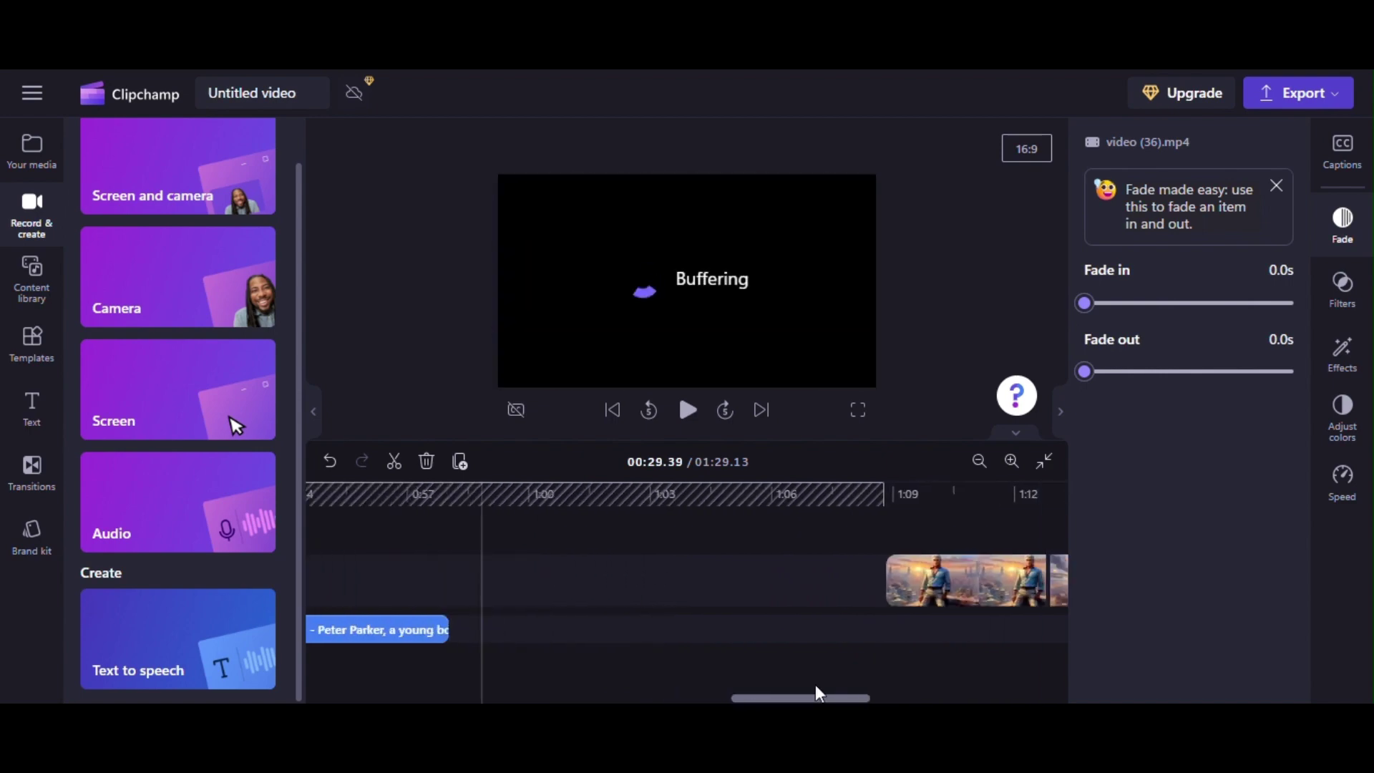
drag(851, 581, 760, 698)
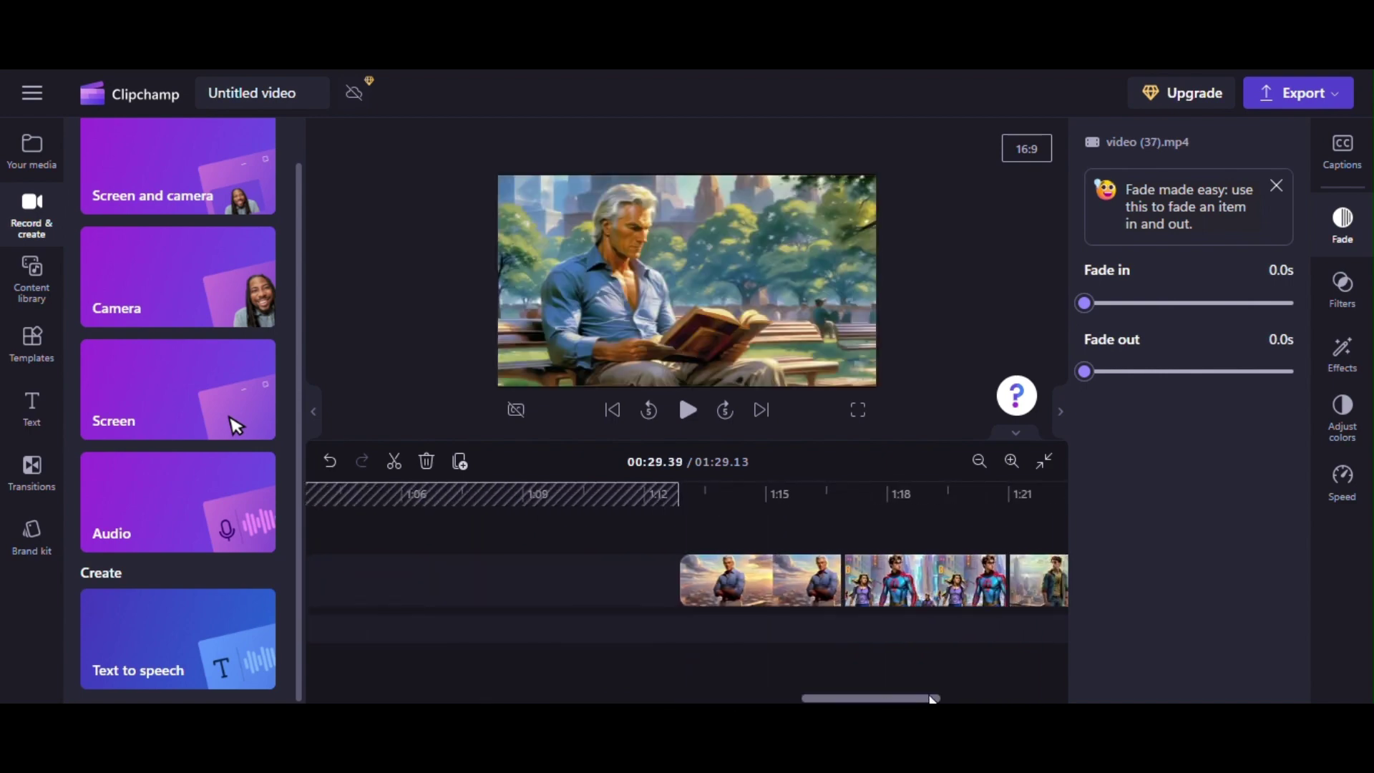
drag(997, 582, 729, 578)
key(ctrl+z)
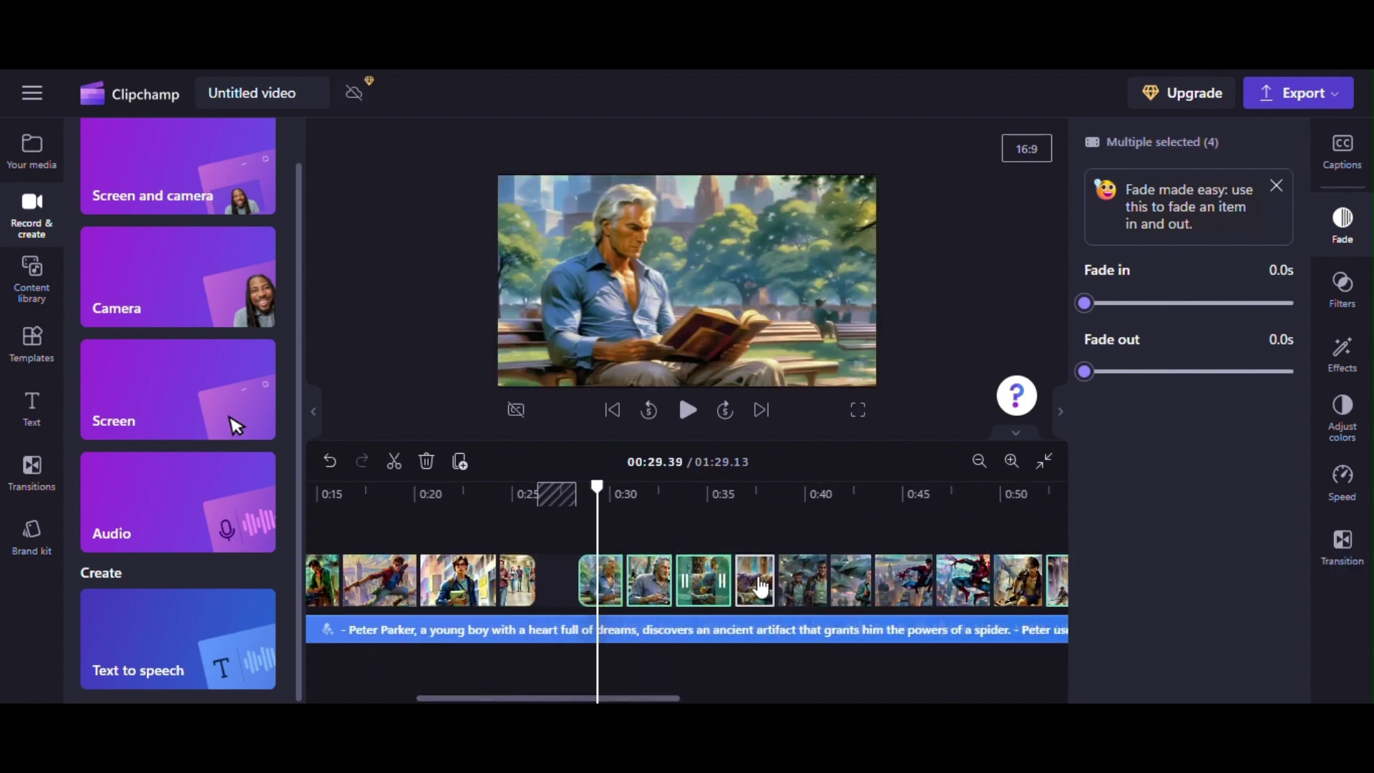
Move video (25) to 0:25 and video (31) to about 0:40, then close gaps.
drag(601, 580, 651, 574)
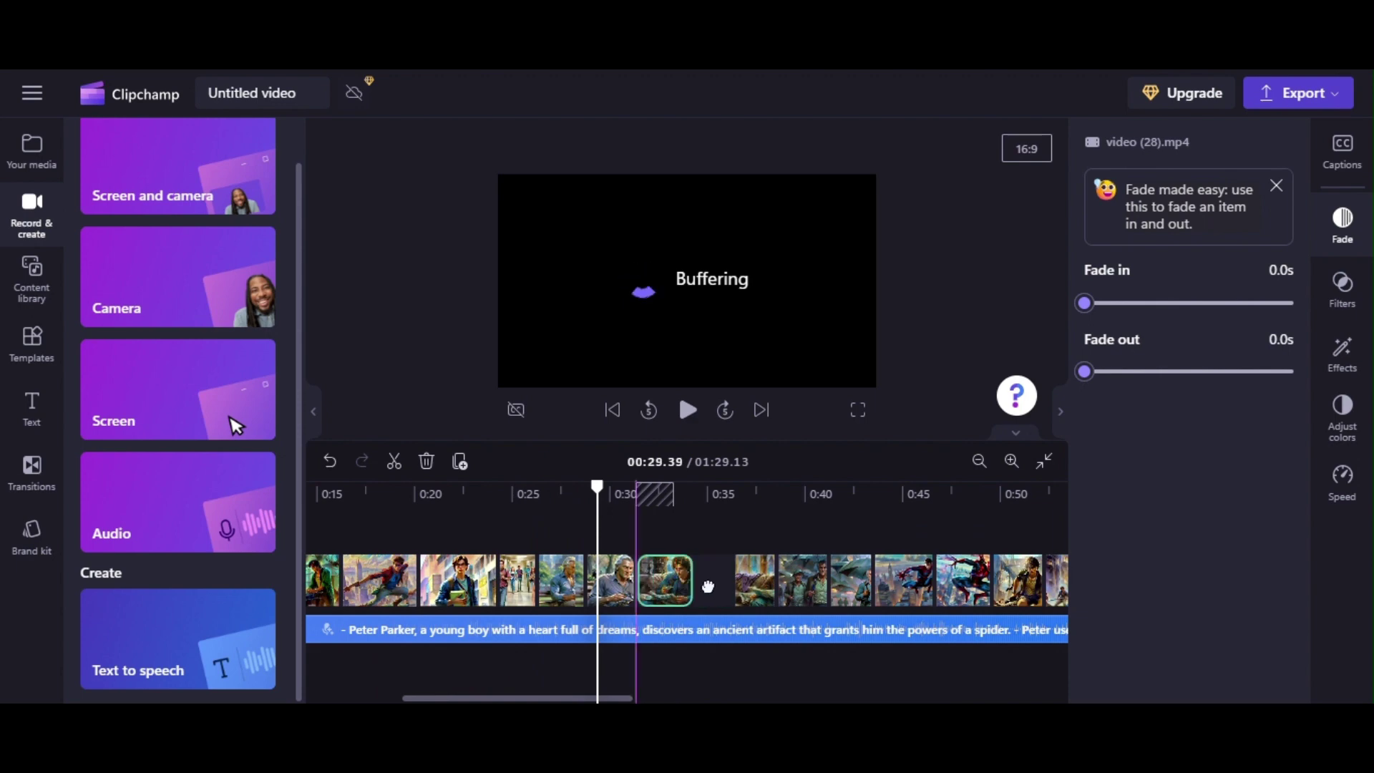
drag(758, 582, 908, 585)
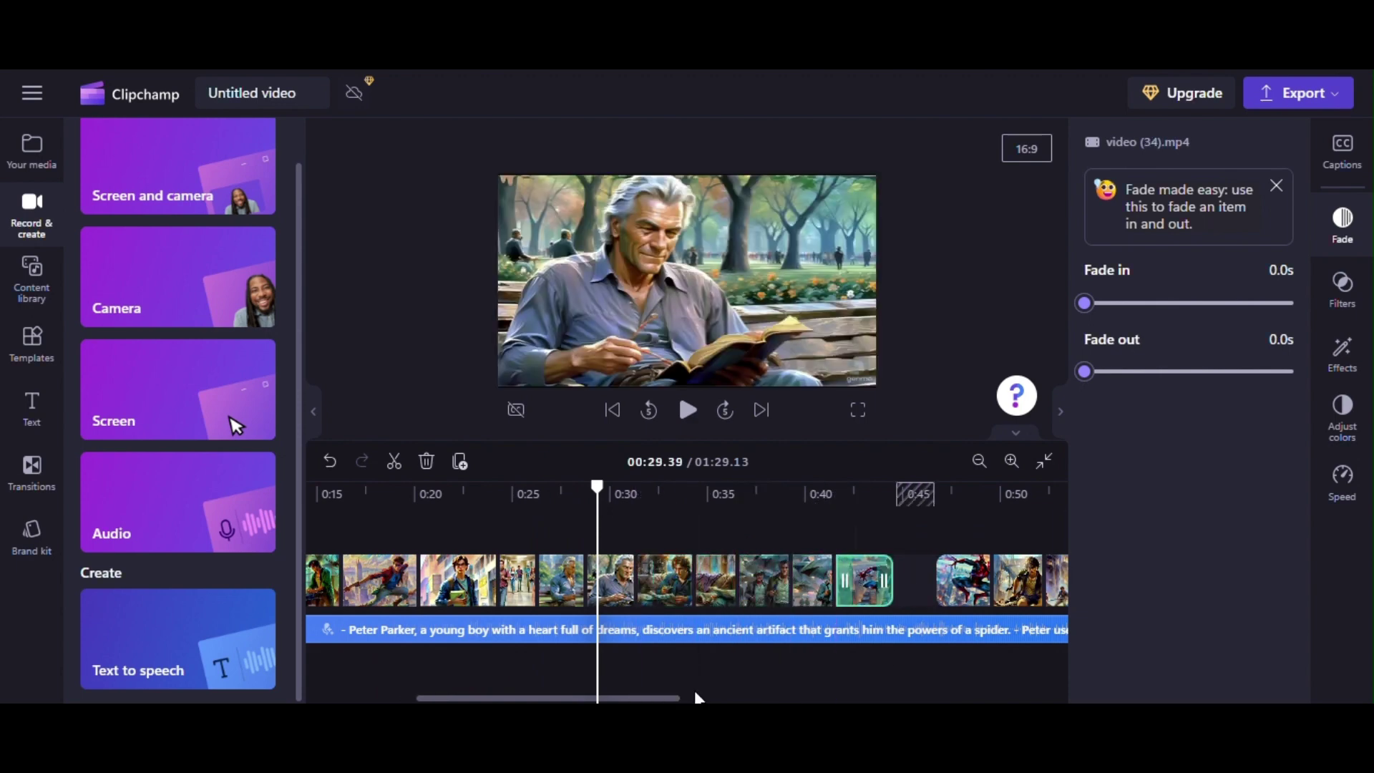
scroll(766, 681, right, 3)
drag(713, 598, 853, 638)
scroll(852, 637, right, 3)
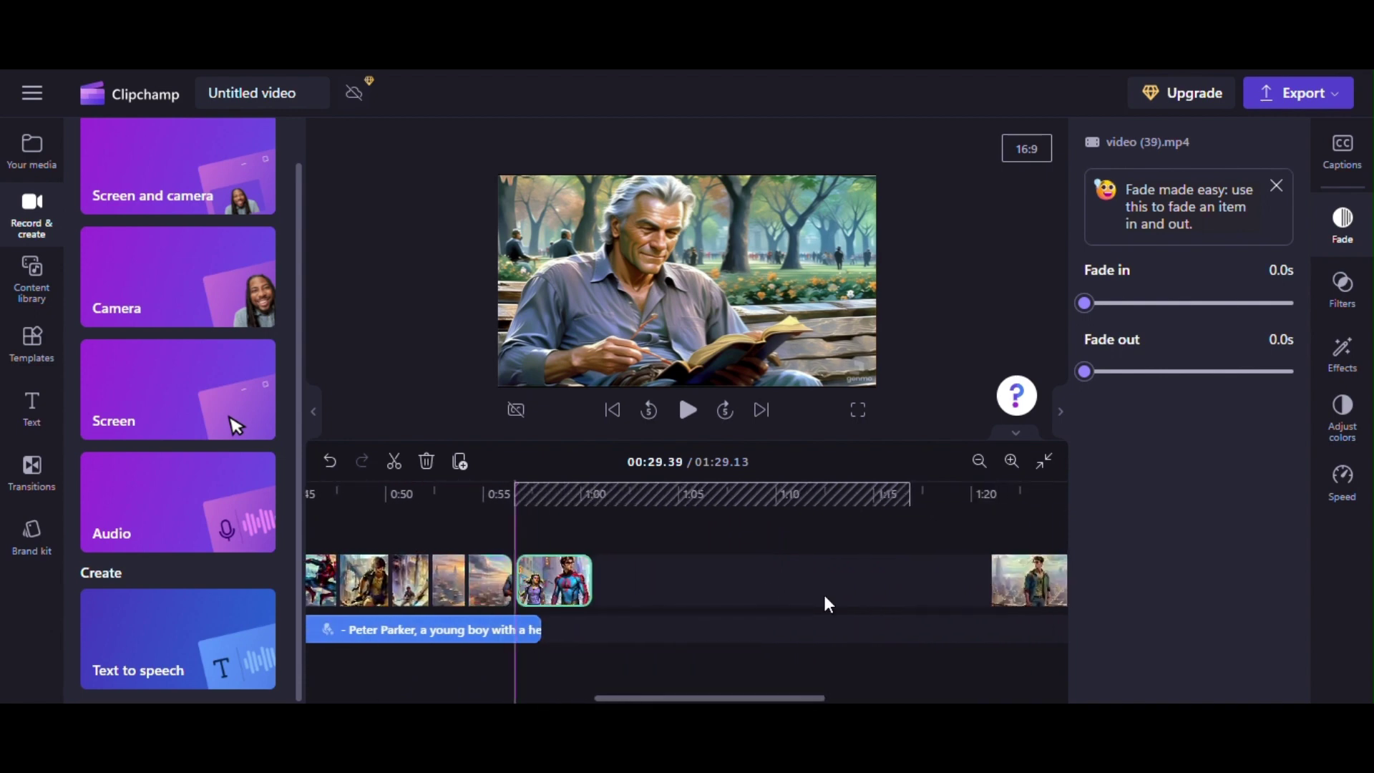
scroll(626, 644, left, 2)
Set the voiceover clip's speed to 0.95x.
click(627, 633)
click(1343, 415)
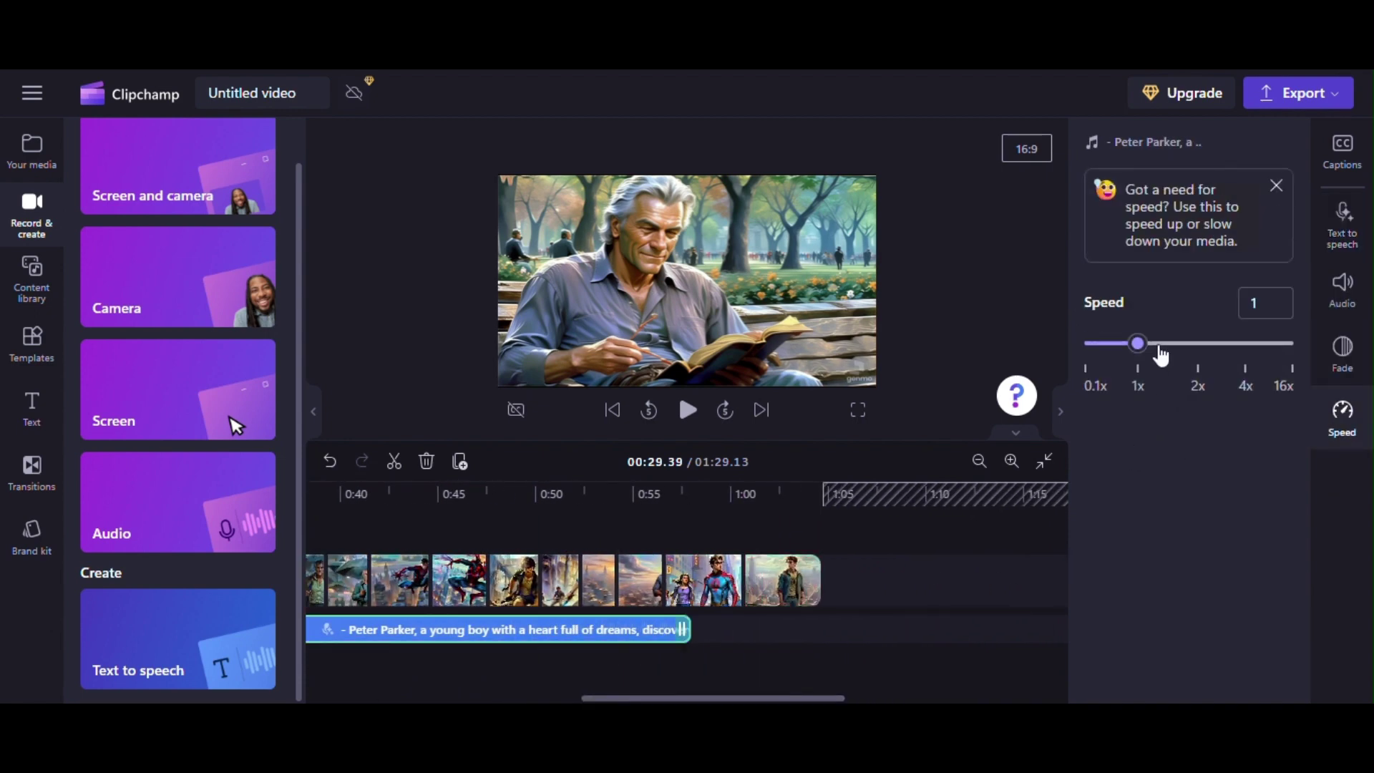
key(Return)
text(0.75)
key(Return)
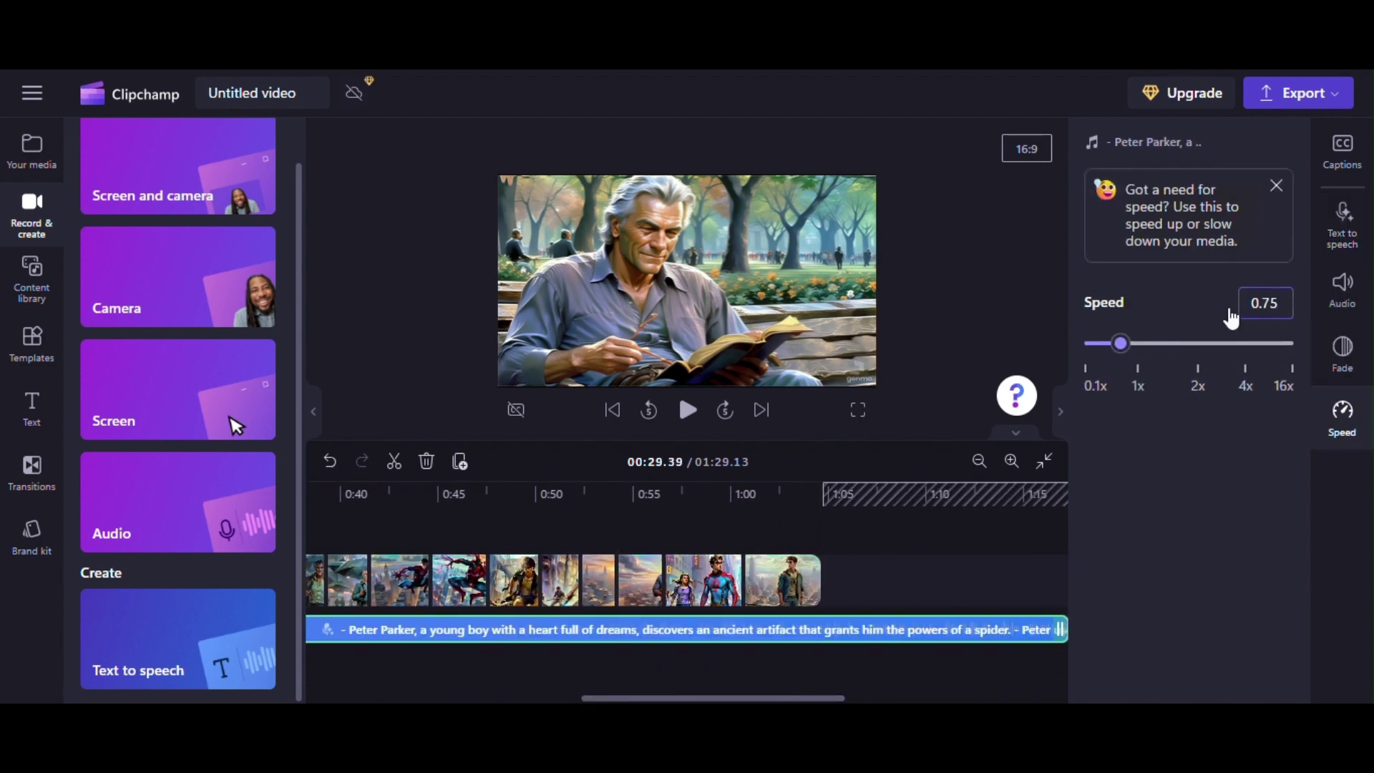
text(16)
key(Return)
text(0.95)
key(Return)
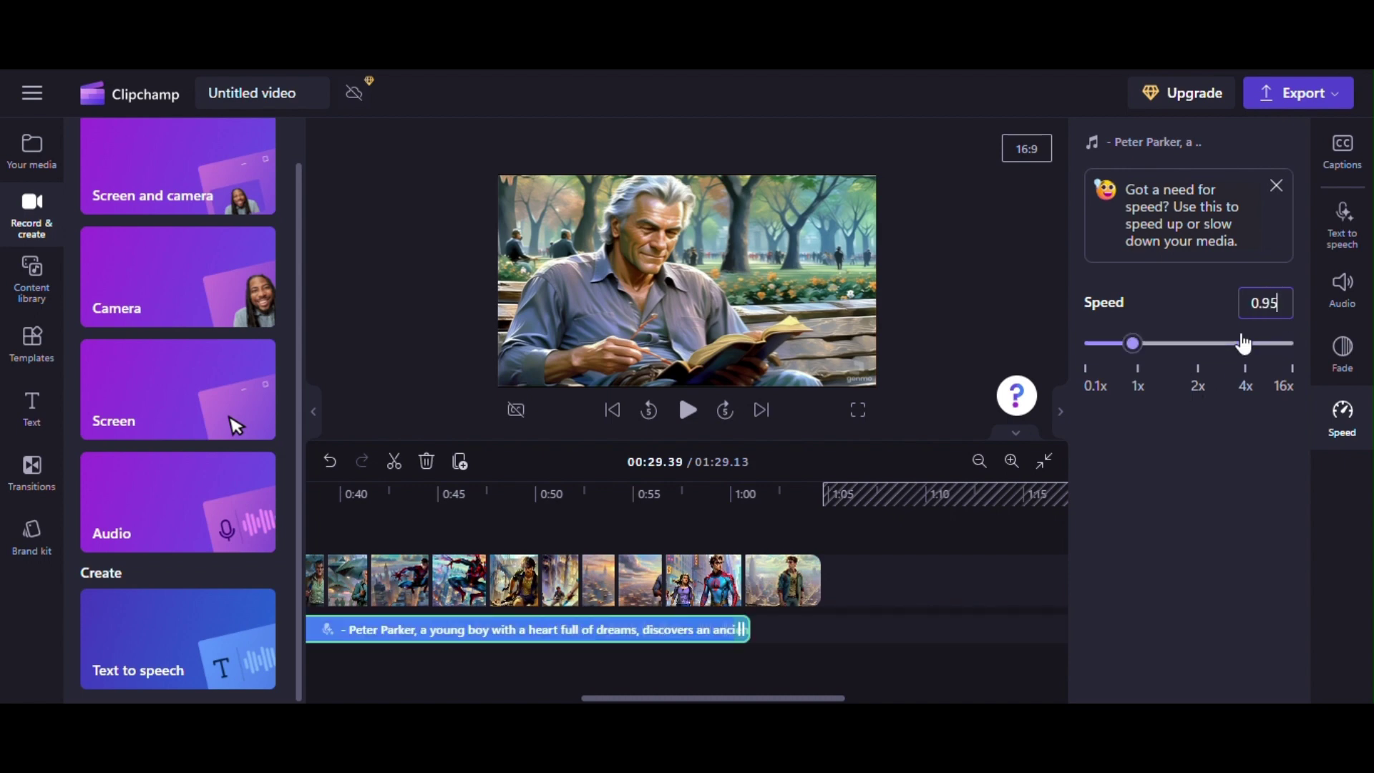
Play back the slowed narration, move a clip to the sequence end, and check the ending.
key(space)
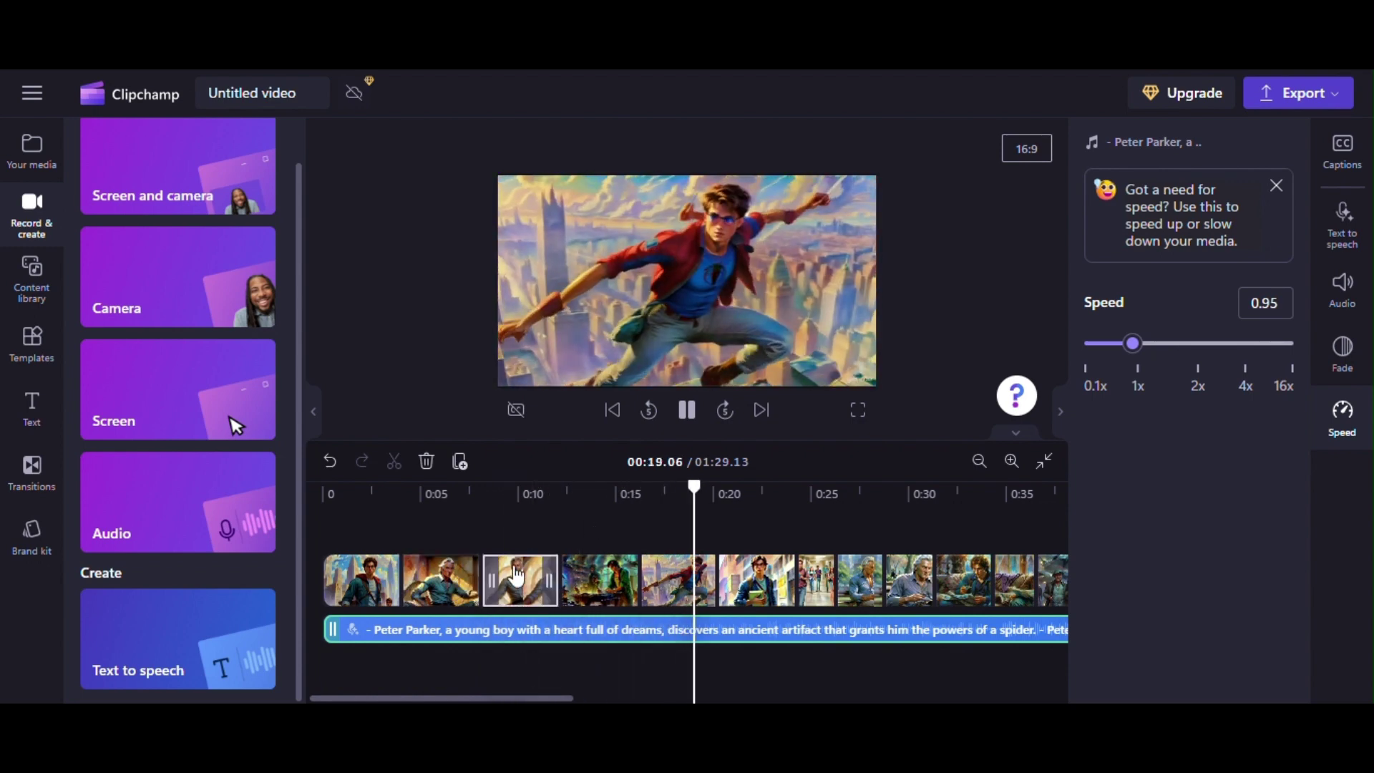
drag(565, 576, 1016, 576)
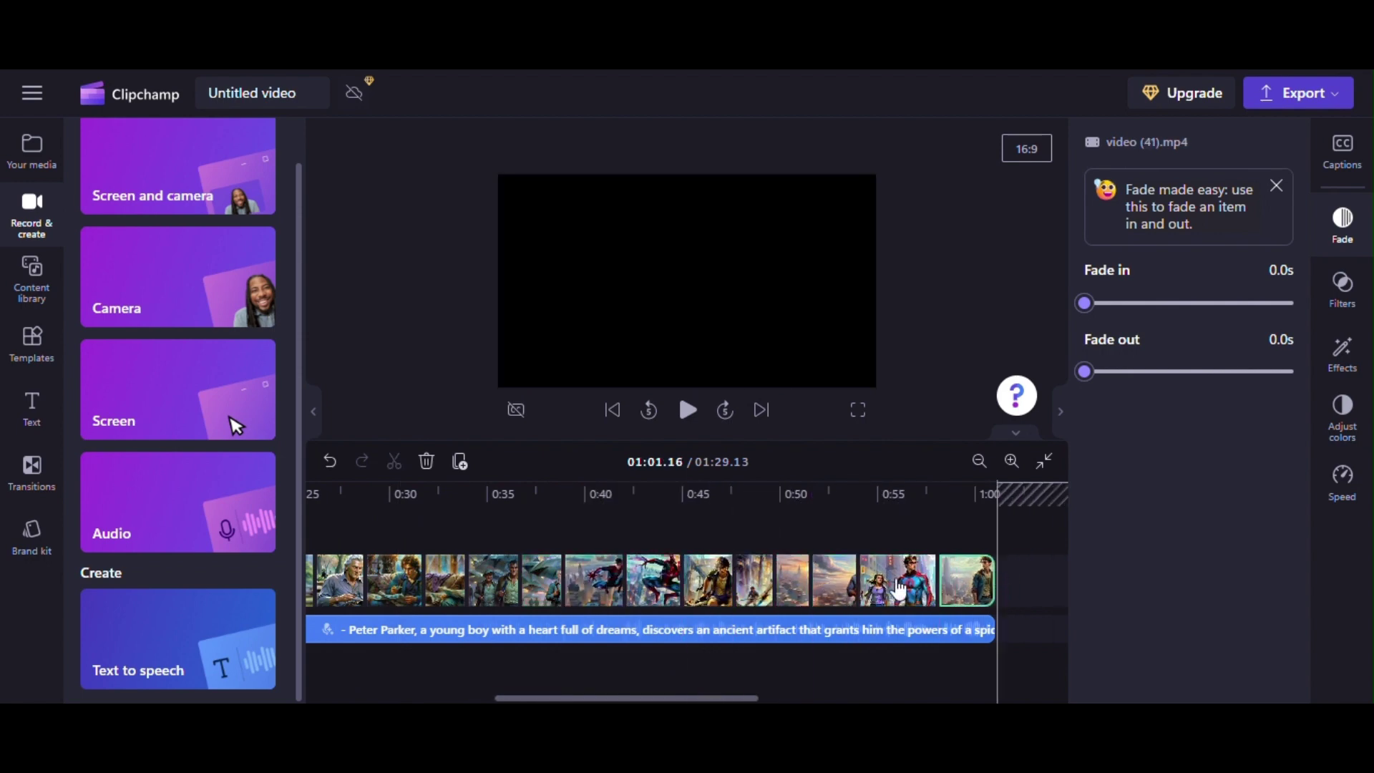
click(888, 494)
key(space)
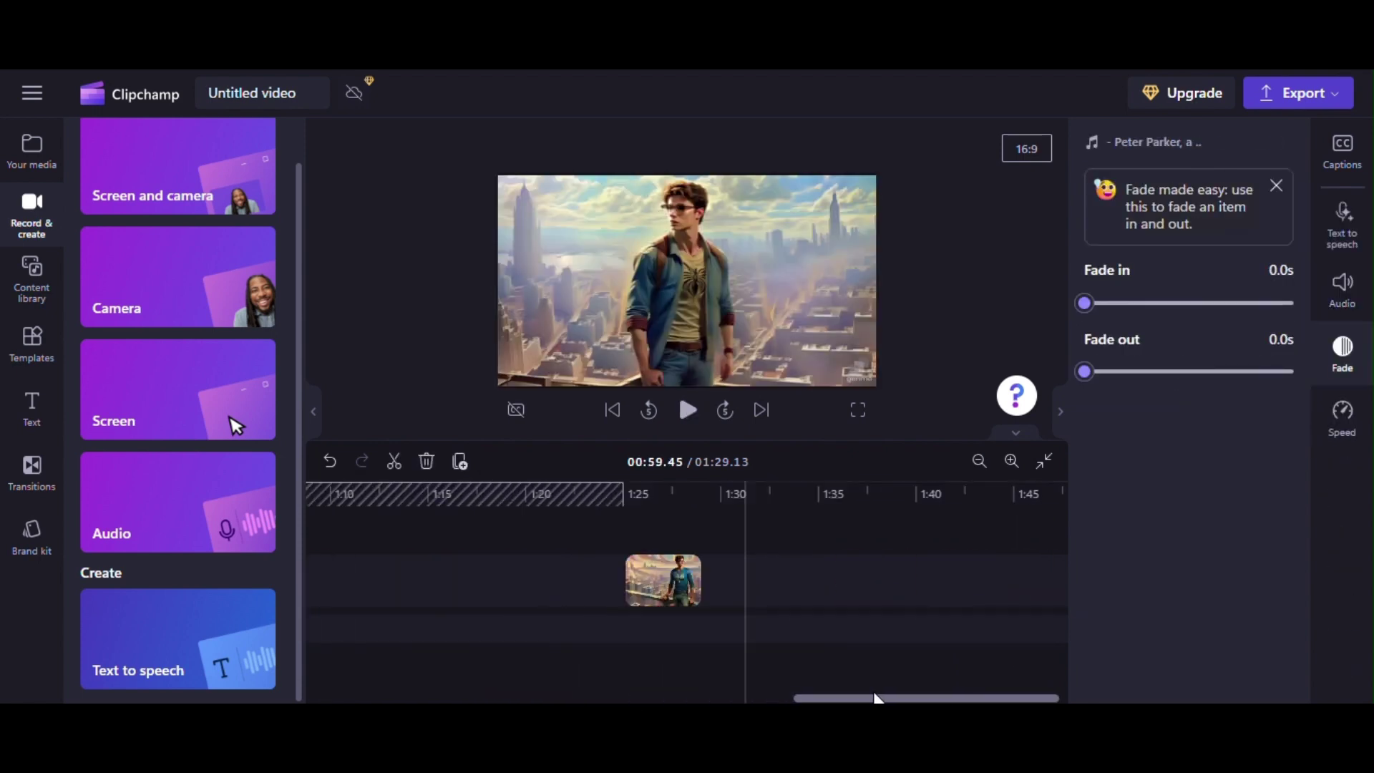
click(771, 580)
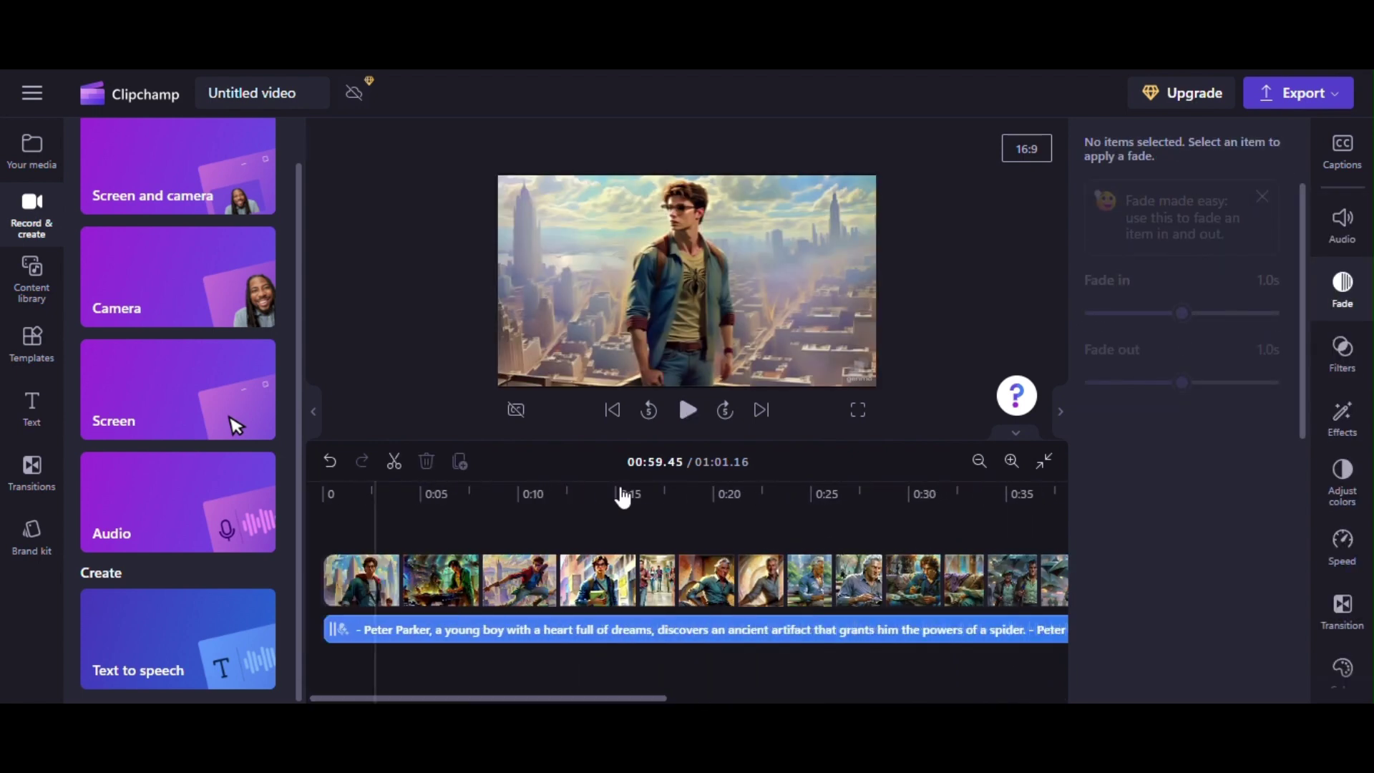
click(1336, 102)
Pick the video quality to export the 01:01 project as an MP4.
click(1132, 365)
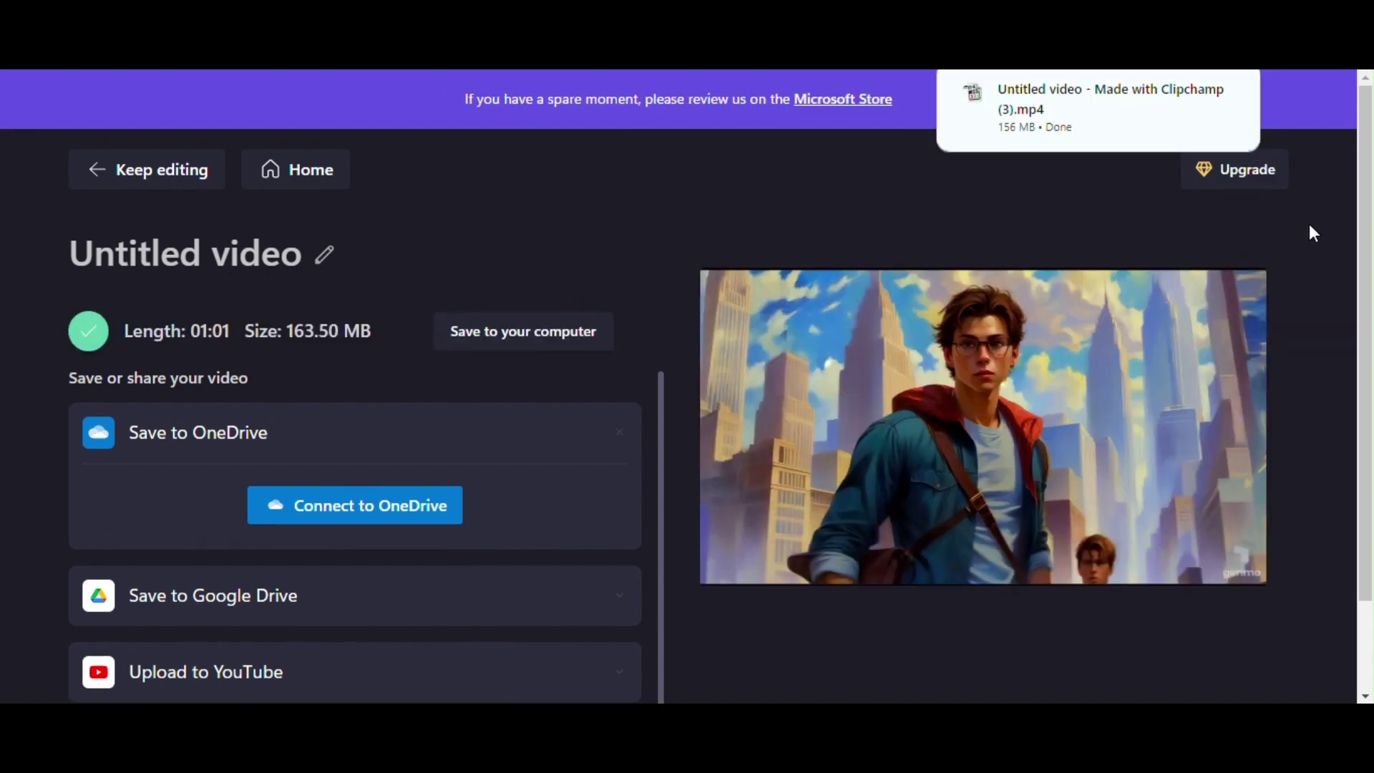
Open the downloaded 'Untitled video - Made with Clipchamp (3).mp4' in the media player.
click(1105, 98)
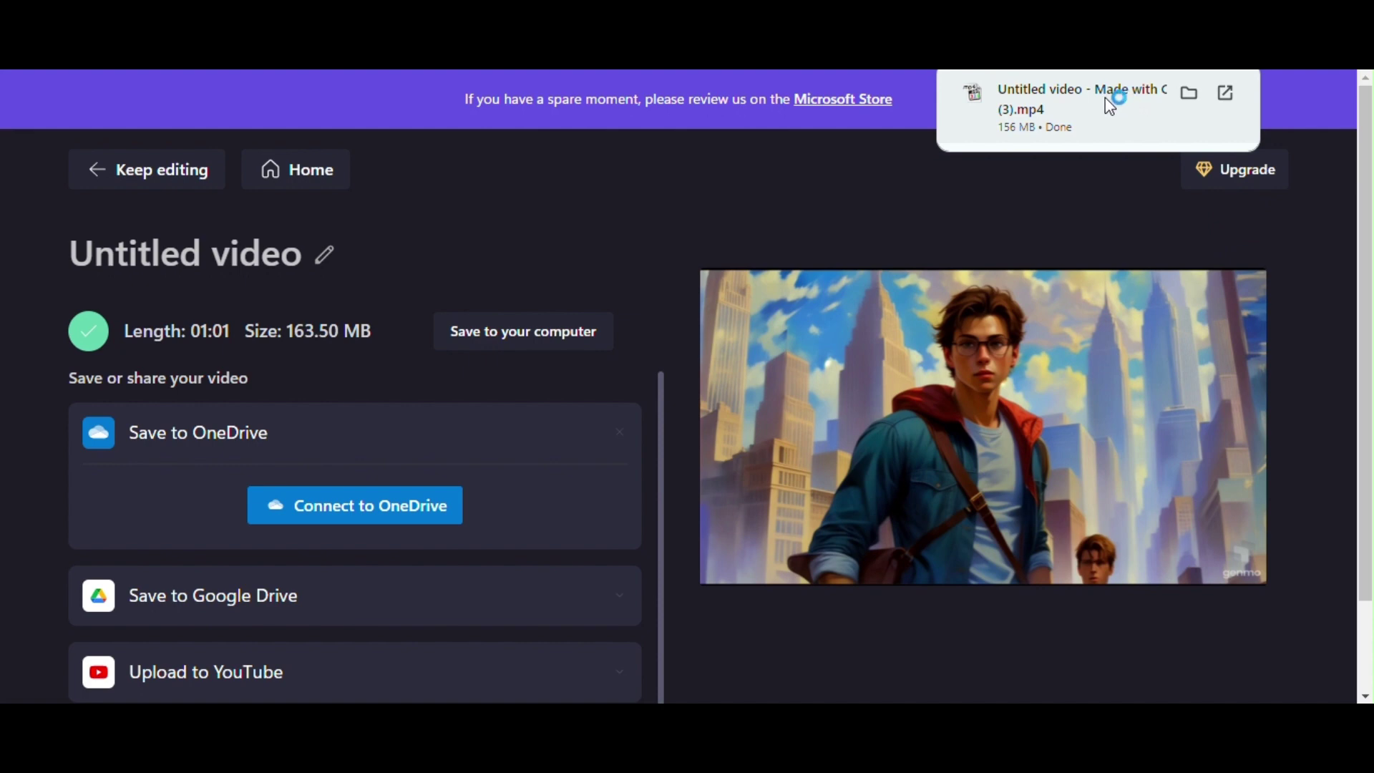